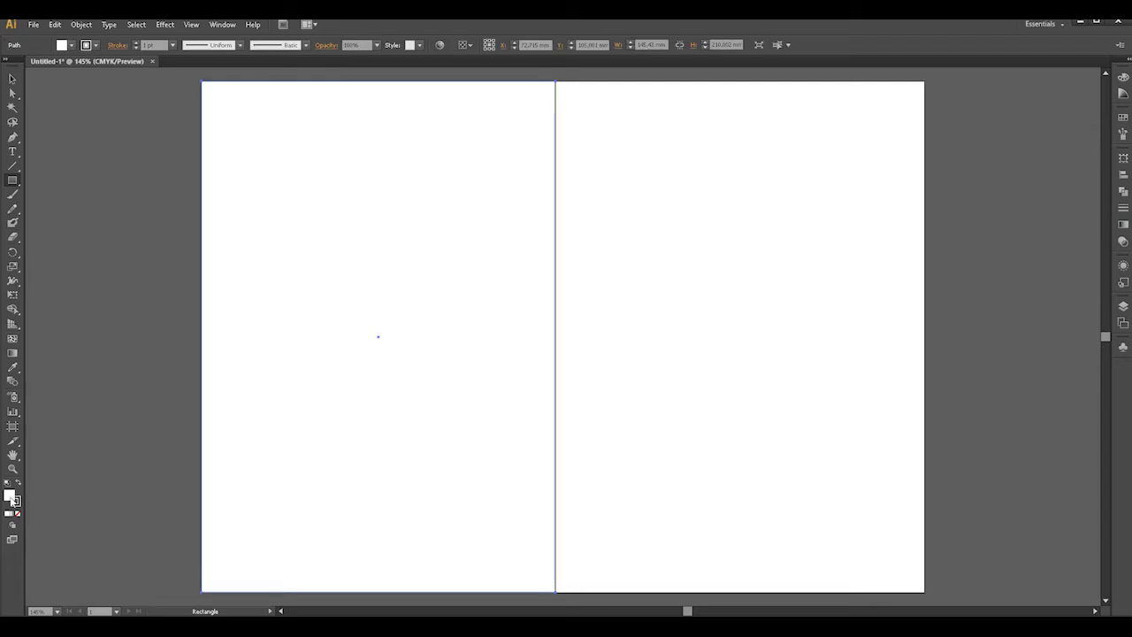
# Fill the selected rectangle with the dark grey colour #413C3C.
pyautogui.doubleClick(13, 501)
pyautogui.moveTo(869, 255)
pyautogui.mouseDown()
pyautogui.moveTo(816, 321)
pyautogui.moveTo(757, 318)
pyautogui.mouseUp()
pyautogui.click(1030, 212)
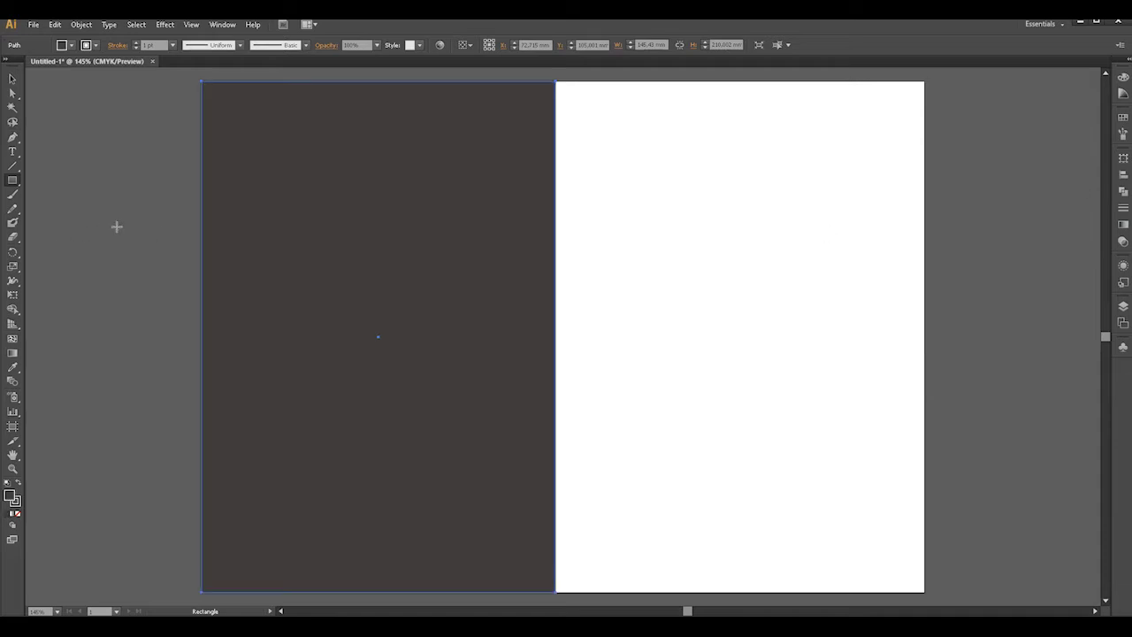
# Duplicate the dark rectangle onto the right half of the artboard and widen the original until it meets the copy, aligned to the artboard's left edge.
pyautogui.click(16, 78)
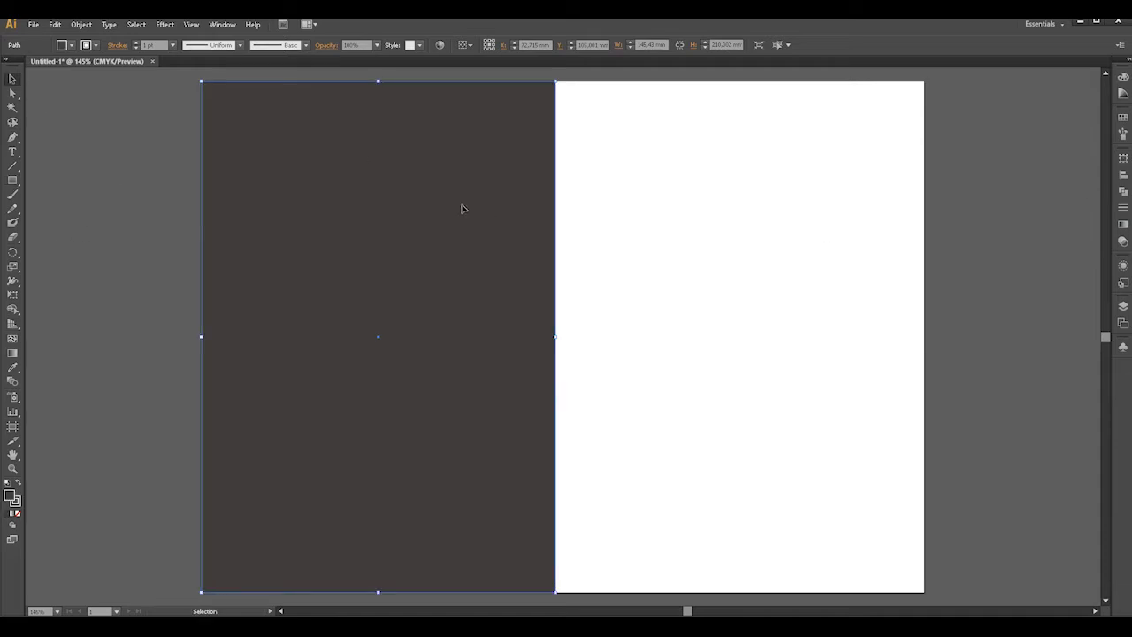
pyautogui.moveTo(456, 208); pyautogui.dragTo(478, 231)
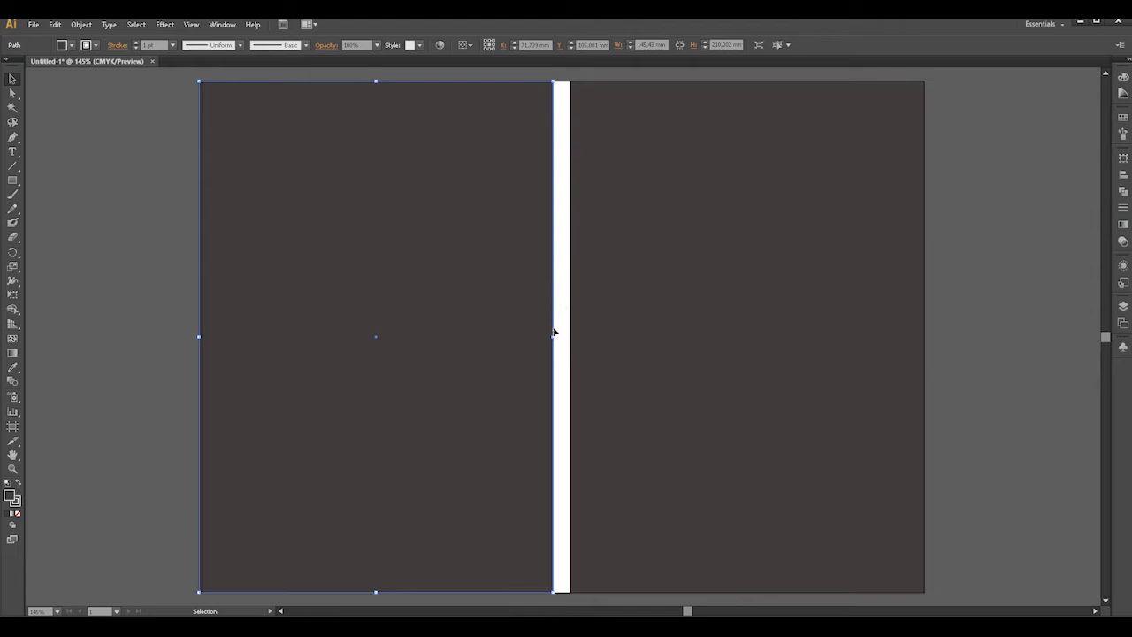
pyautogui.moveTo(553, 335); pyautogui.dragTo(570, 336)
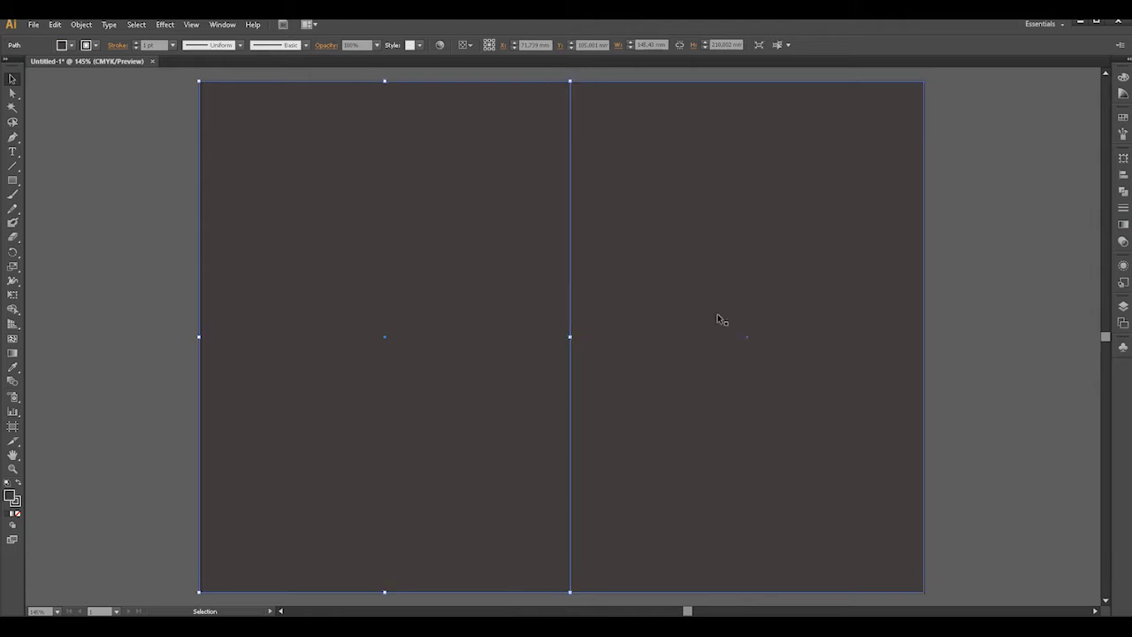
pyautogui.click(963, 412)
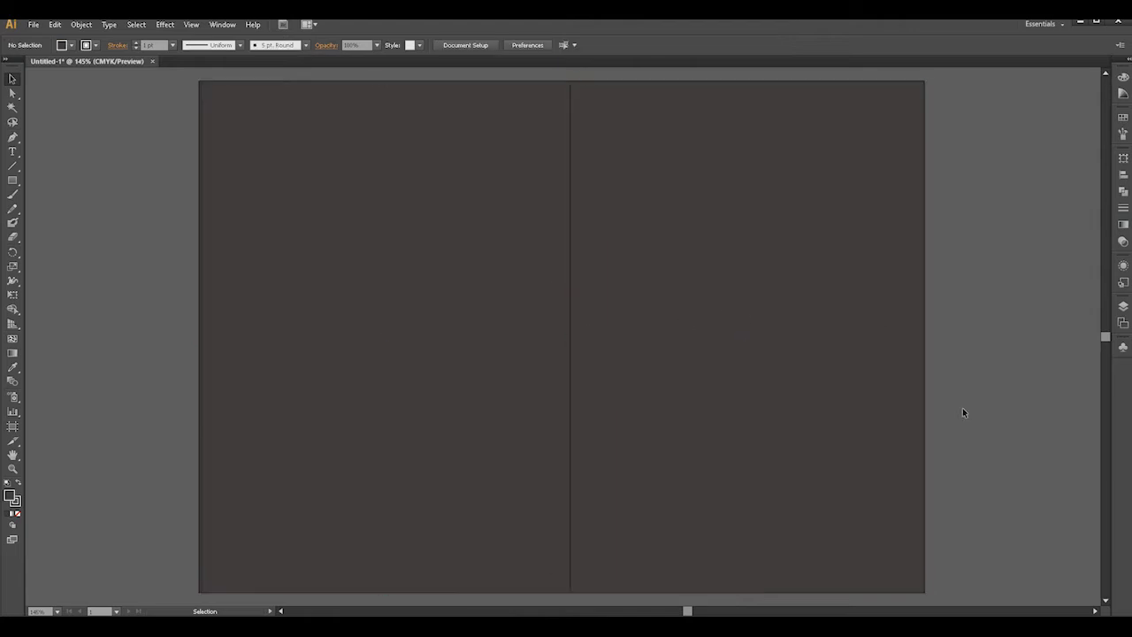
pyautogui.click(319, 338)
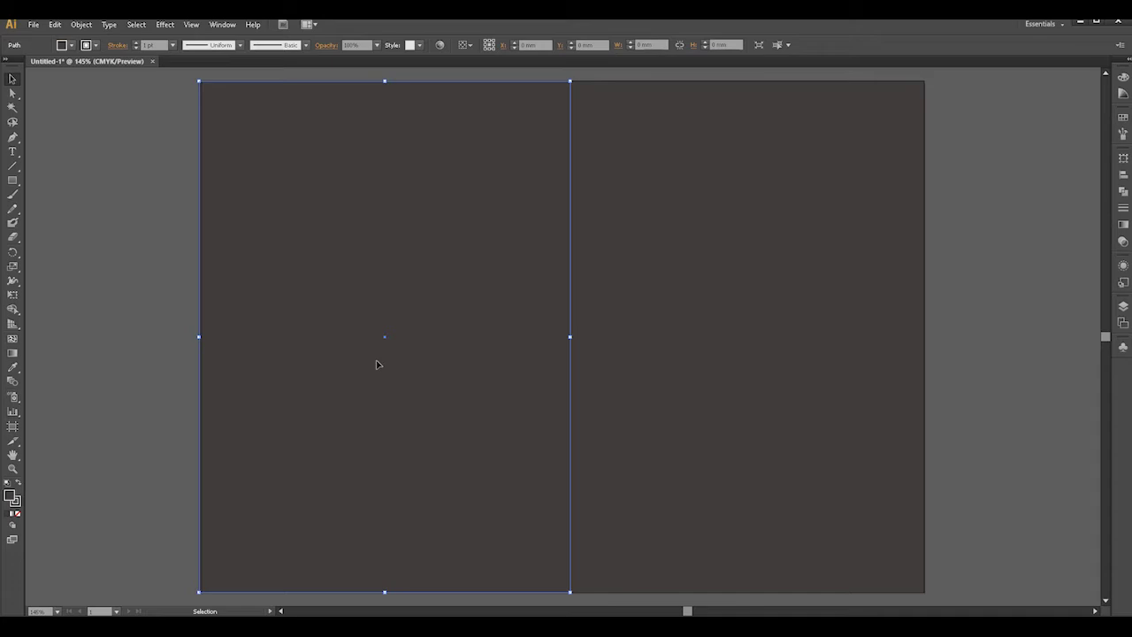
pyautogui.moveTo(199, 336); pyautogui.dragTo(203, 335)
pyautogui.click(186, 333)
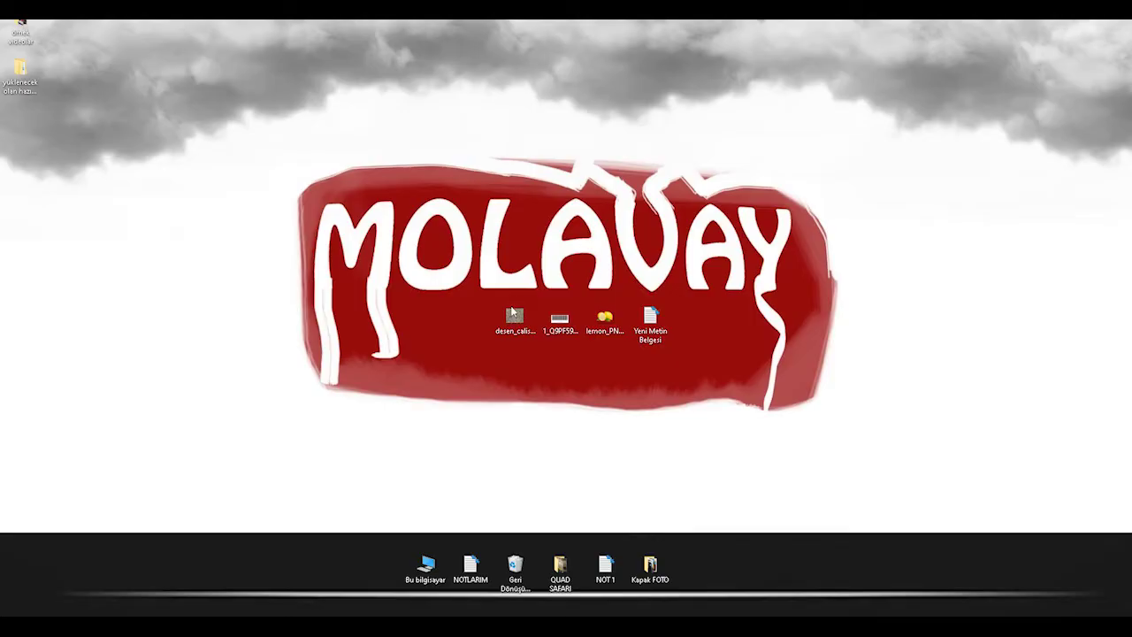
# Place the pattern image desen_calismasi.jpg from the desktop and stretch it to cover the whole left rectangle.
pyautogui.moveTo(512, 313); pyautogui.dragTo(448, 329)
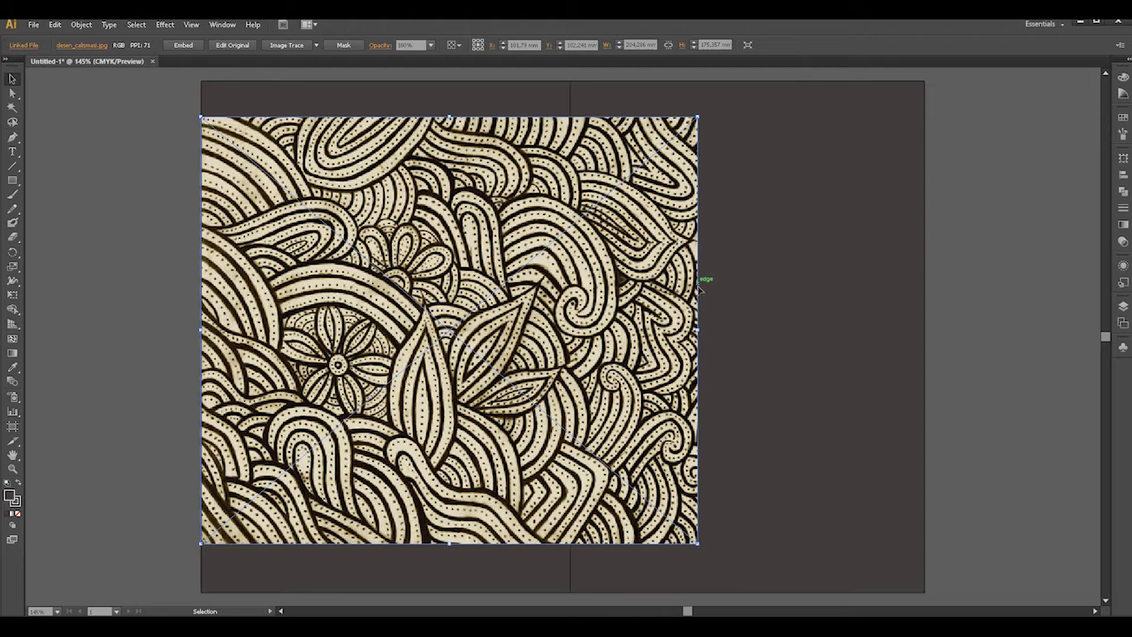
pyautogui.moveTo(698, 327); pyautogui.dragTo(549, 330)
pyautogui.moveTo(373, 116); pyautogui.dragTo(375, 81)
pyautogui.moveTo(549, 310); pyautogui.dragTo(570, 312)
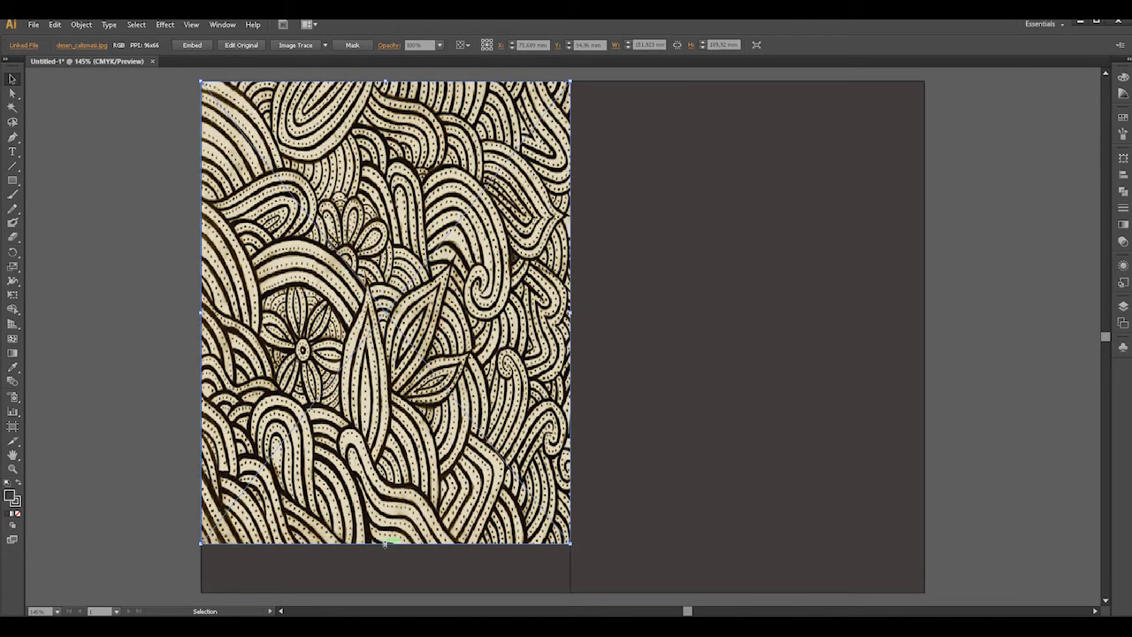
pyautogui.moveTo(385, 543); pyautogui.dragTo(386, 590)
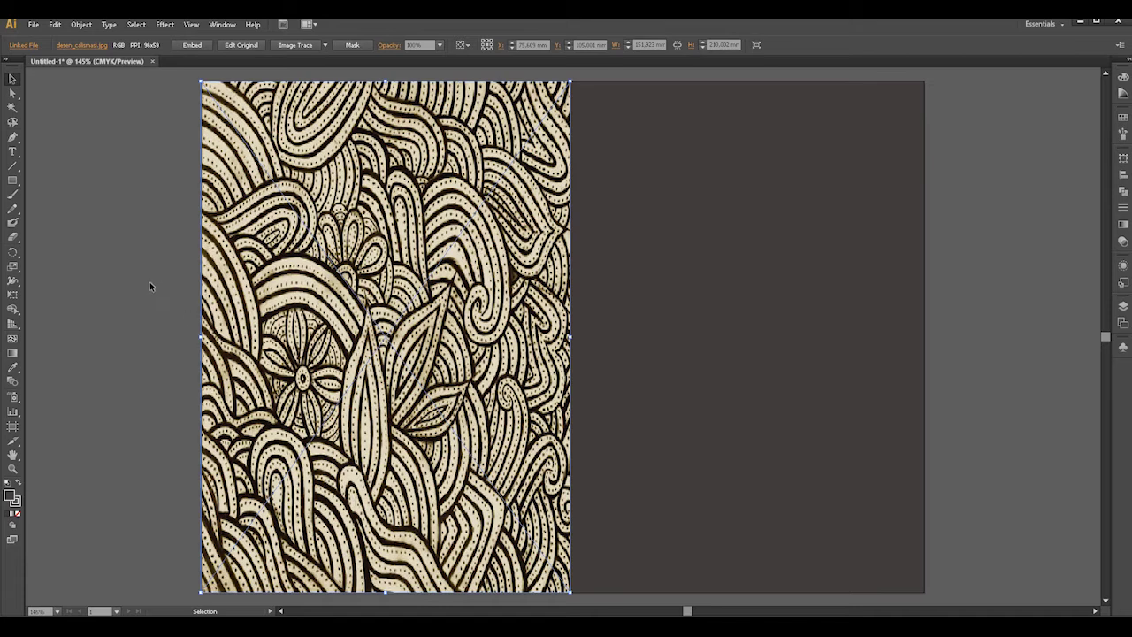
pyautogui.press('Return')
pyautogui.click(643, 413)
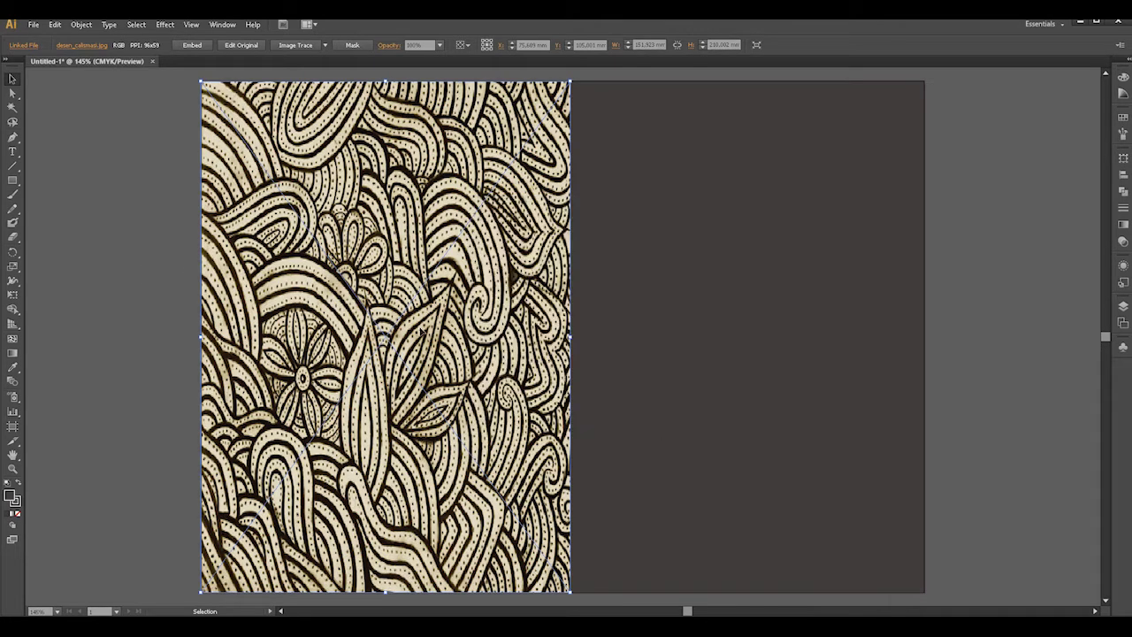
pyautogui.click(112, 211)
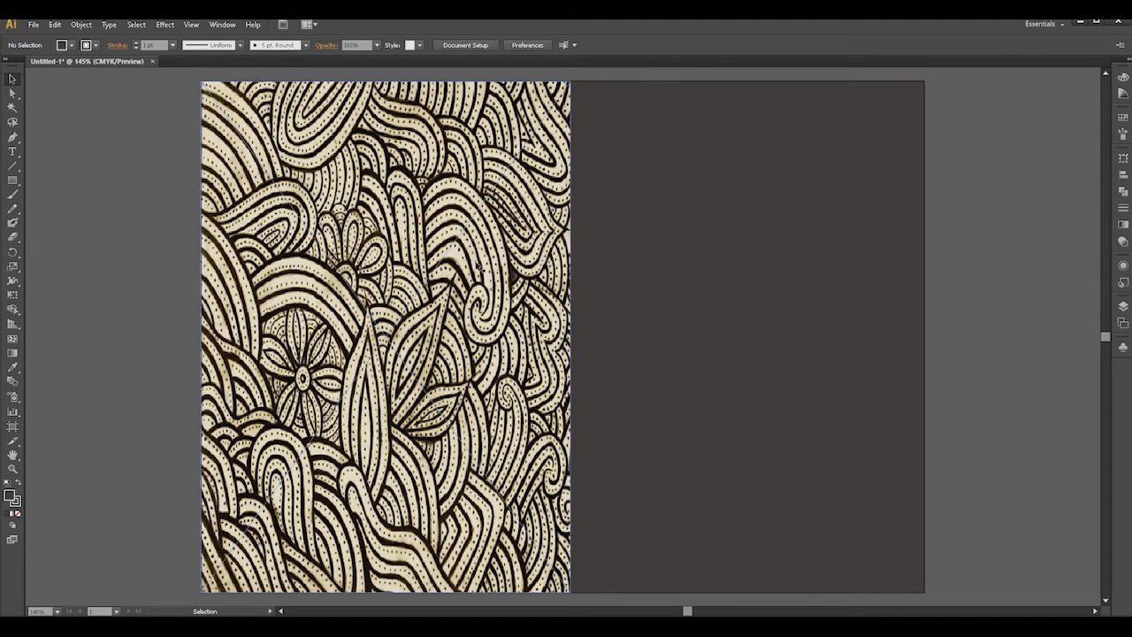
# Duplicate the pattern image onto the right rectangle and shrink the left image slightly so a thin dark border surrounds it.
pyautogui.moveTo(494, 284); pyautogui.dragTo(840, 306)
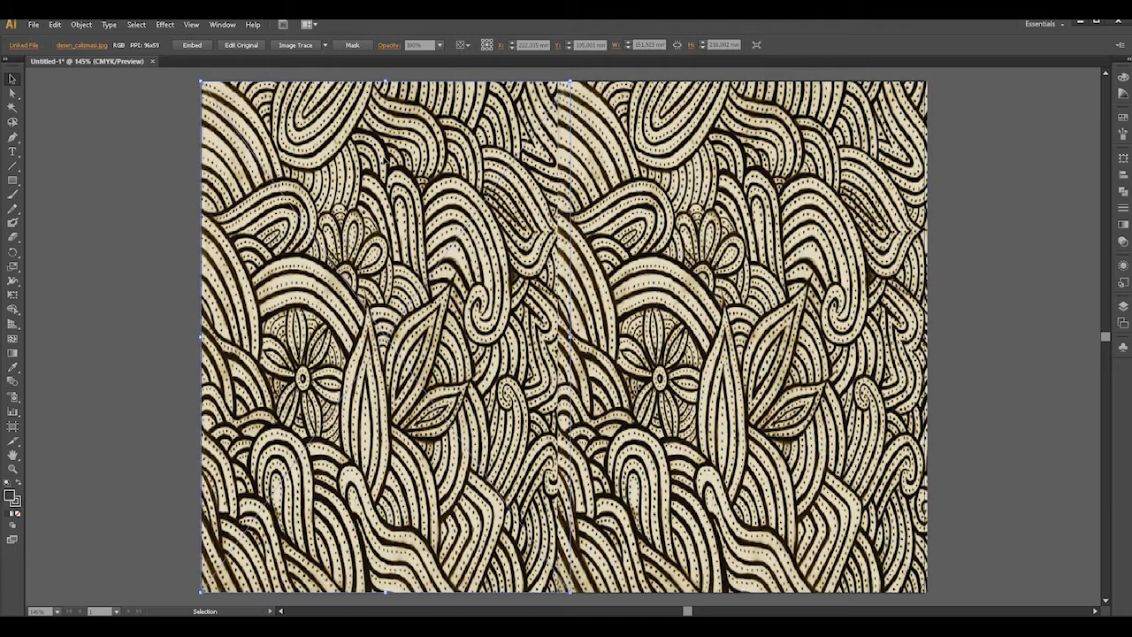
pyautogui.moveTo(200, 81); pyautogui.dragTo(209, 90)
pyautogui.moveTo(411, 201)
pyautogui.mouseDown()
pyautogui.moveTo(402, 189)
pyautogui.moveTo(408, 200)
pyautogui.mouseUp()
pyautogui.click(568, 89)
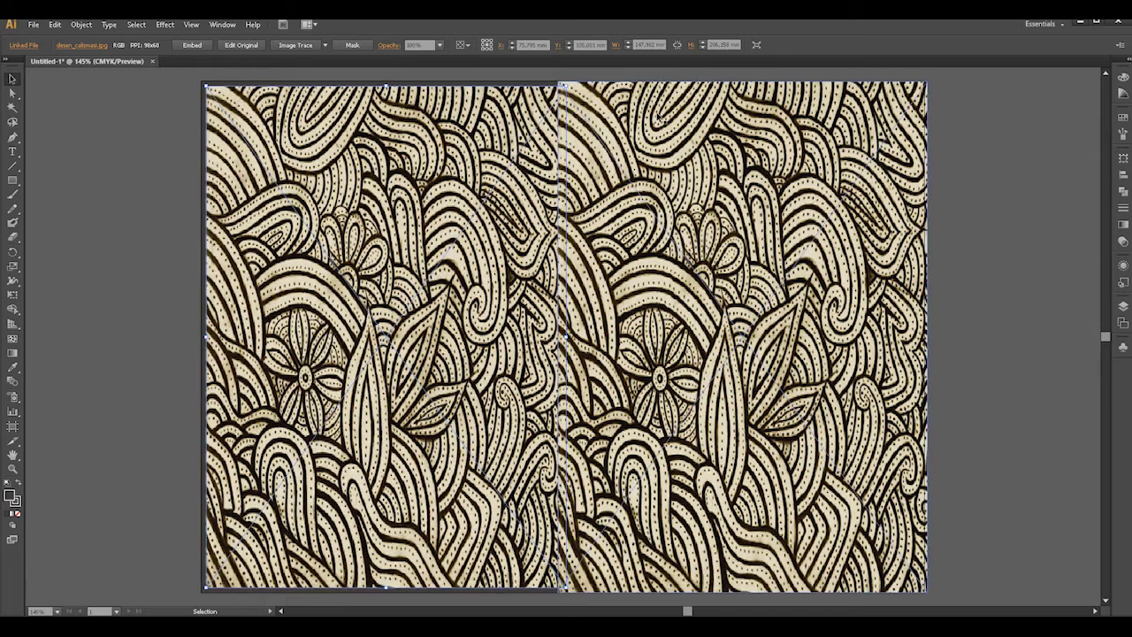
# Scale the right copy of the pattern down to leave a dark margin inside its rectangle.
pyautogui.moveTo(560, 85)
pyautogui.mouseDown()
pyautogui.moveTo(596, 101)
pyautogui.moveTo(576, 90)
pyautogui.mouseUp()
pyautogui.moveTo(661, 167)
pyautogui.mouseDown()
pyautogui.moveTo(662, 177)
pyautogui.moveTo(655, 162)
pyautogui.mouseUp()
pyautogui.click(386, 336)
pyautogui.click(638, 135)
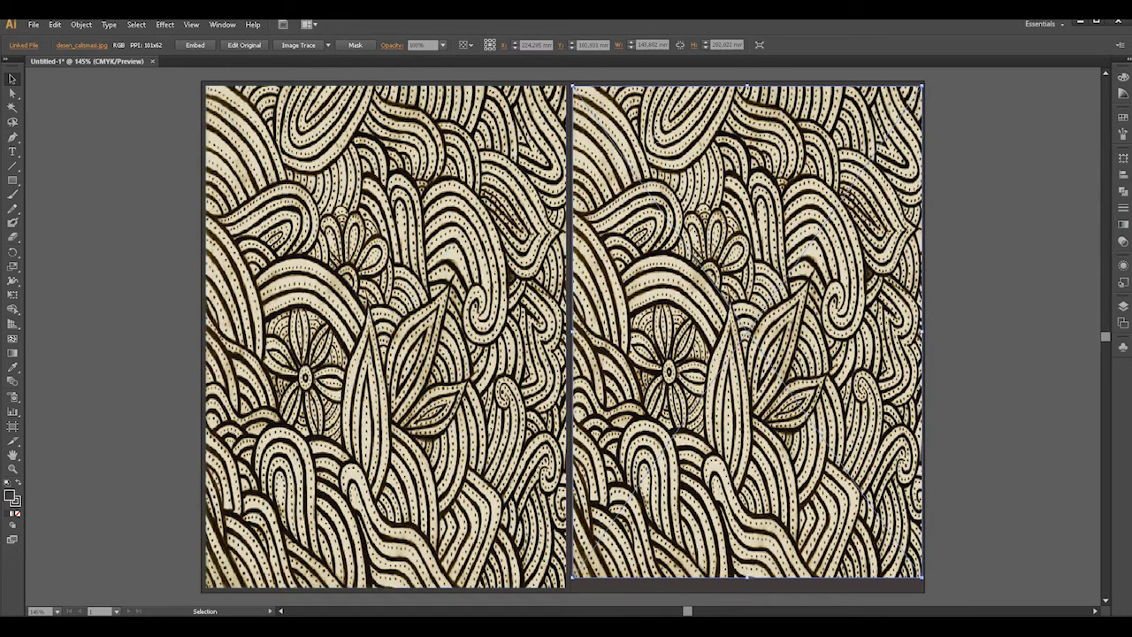
# Resize the left pattern image to about 147 by 202 mm and centre it within its dark rectangle.
pyautogui.click(490, 352)
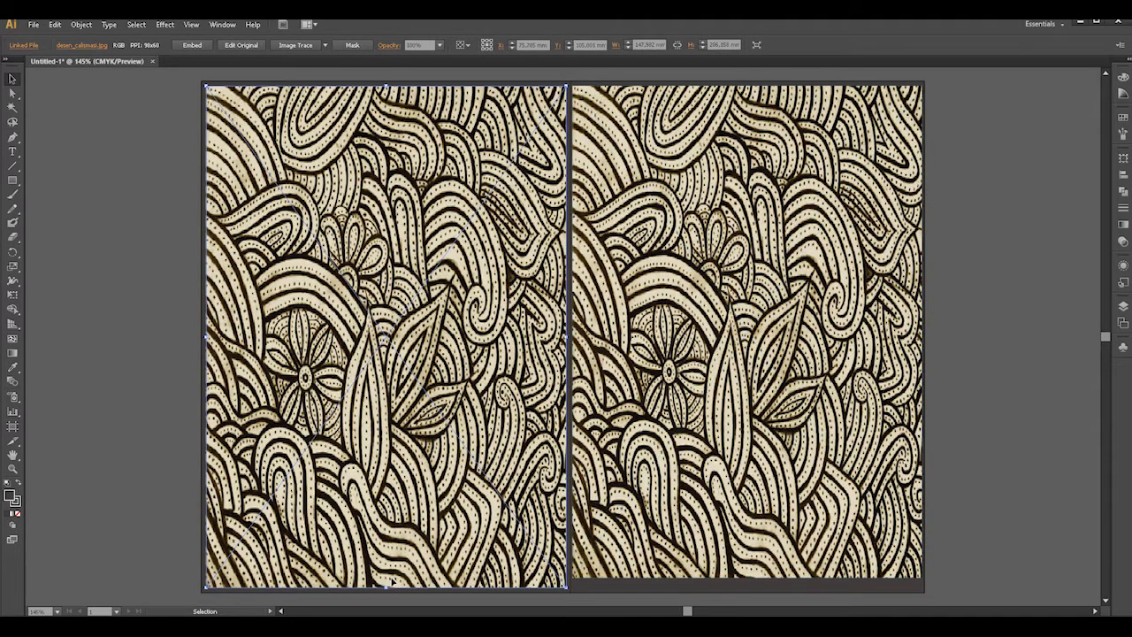
pyautogui.moveTo(387, 586); pyautogui.dragTo(386, 577)
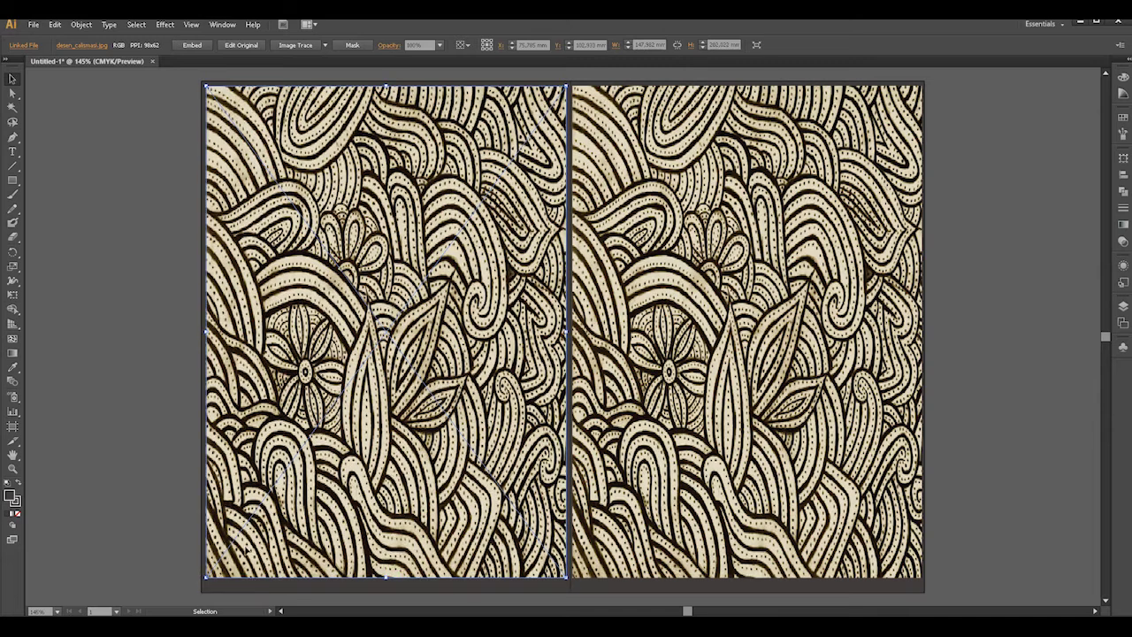
pyautogui.press('Down')
pyautogui.press('Down')
pyautogui.press('Down')
pyautogui.press('Down')
pyautogui.press('Down')
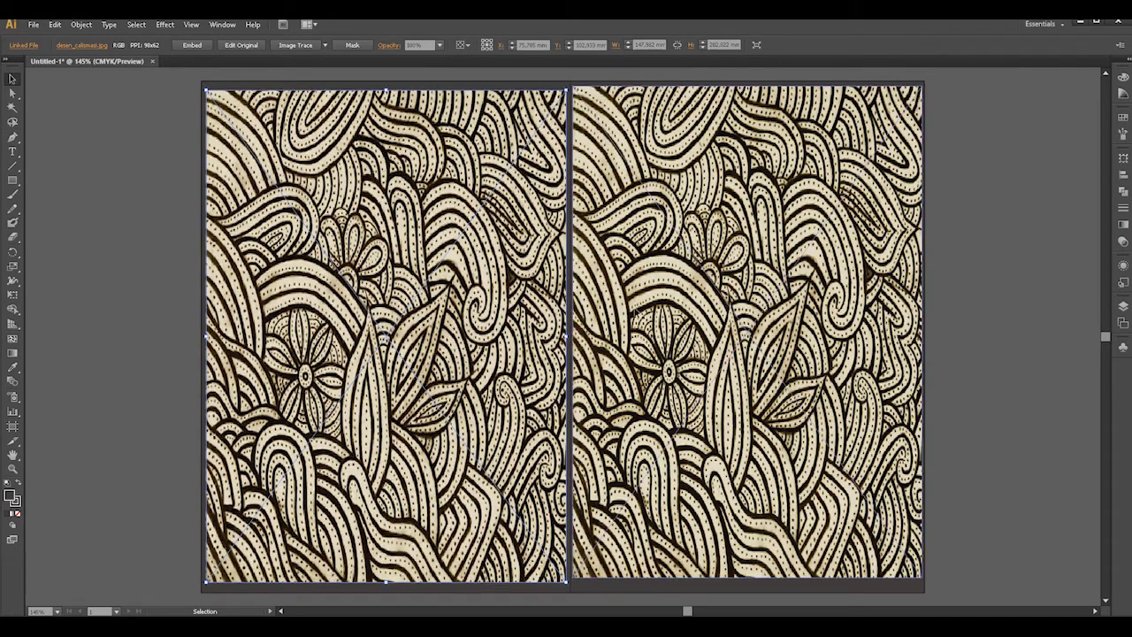
pyautogui.moveTo(567, 335); pyautogui.dragTo(564, 336)
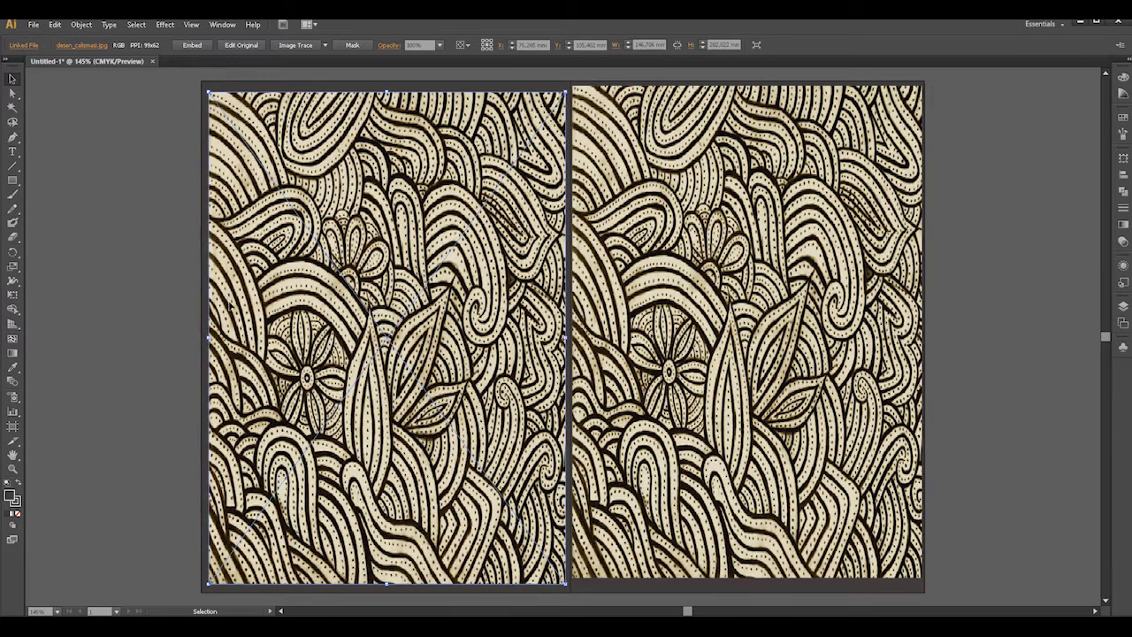
pyautogui.press('Up')
pyautogui.press('Up')
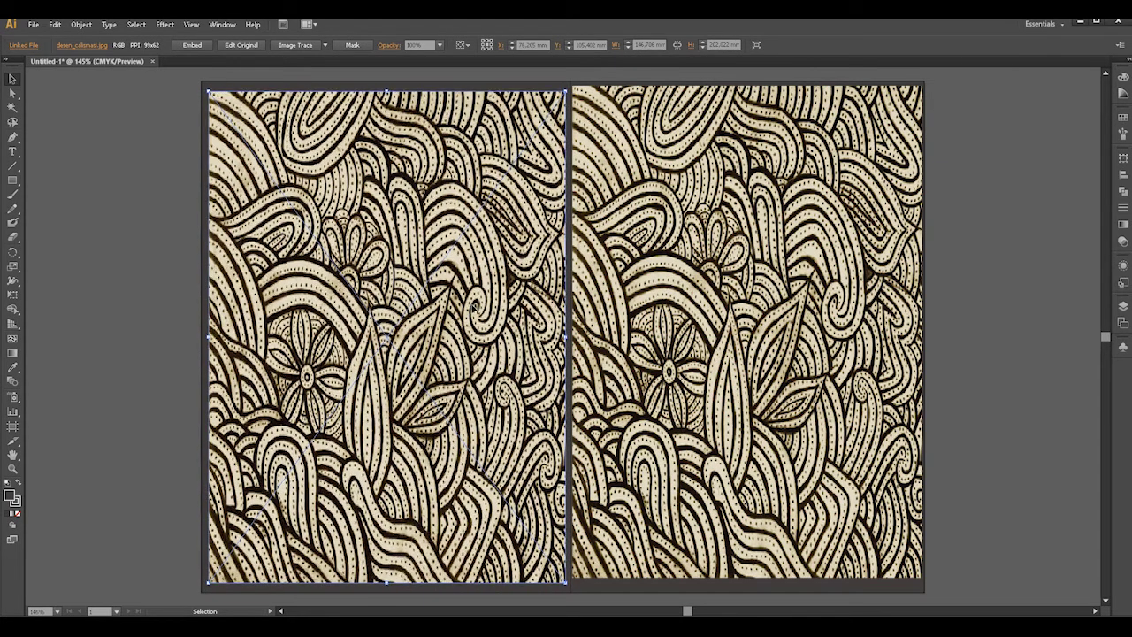
# Replace the right pattern image with a duplicate of the resized left image.
pyautogui.click(698, 293)
pyautogui.press('Delete')
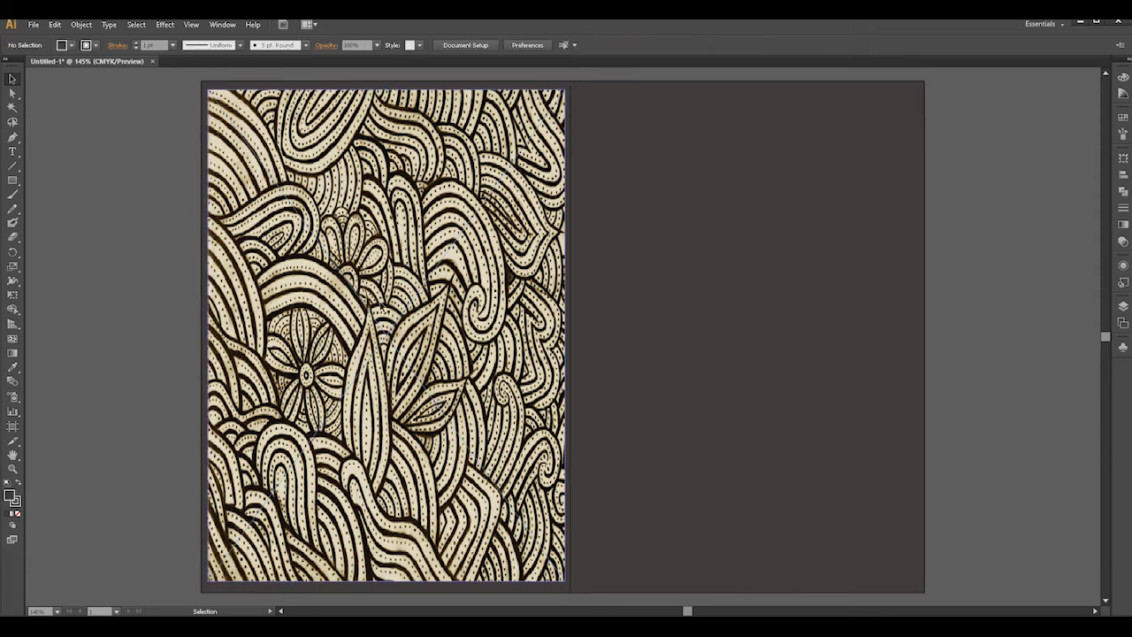
pyautogui.click(377, 309)
pyautogui.moveTo(394, 298); pyautogui.dragTo(718, 299)
pyautogui.hotkey('ctrl', 'z')
pyautogui.moveTo(494, 248); pyautogui.dragTo(812, 235)
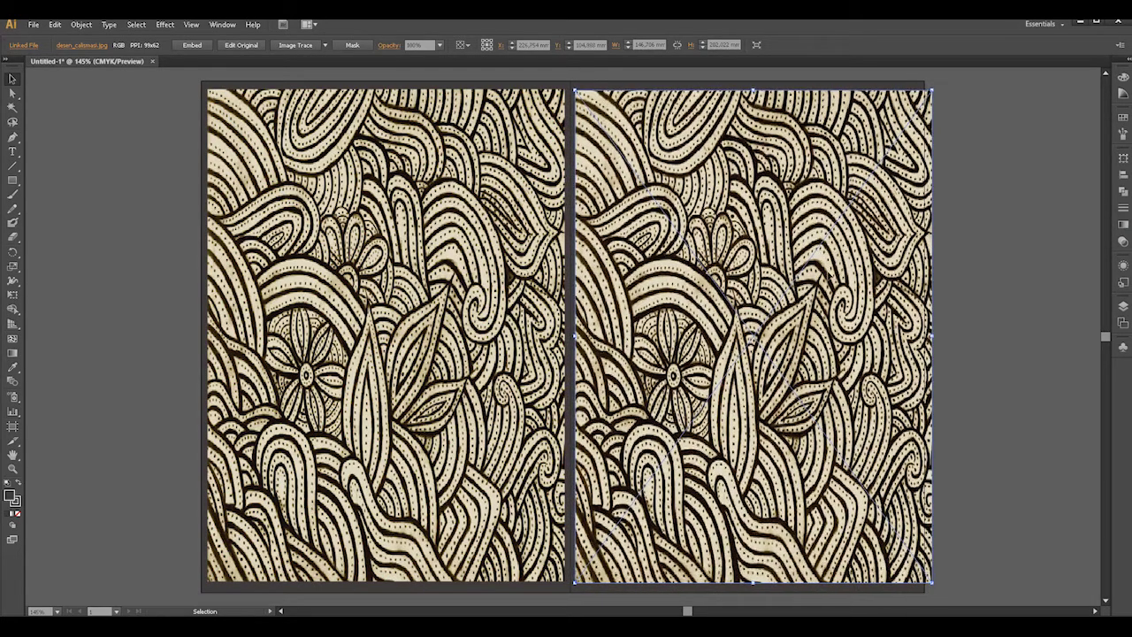
# Narrow the right pattern image to about 141 mm and position it with an even dark border, level with the left image.
pyautogui.moveTo(878, 278); pyautogui.dragTo(878, 277)
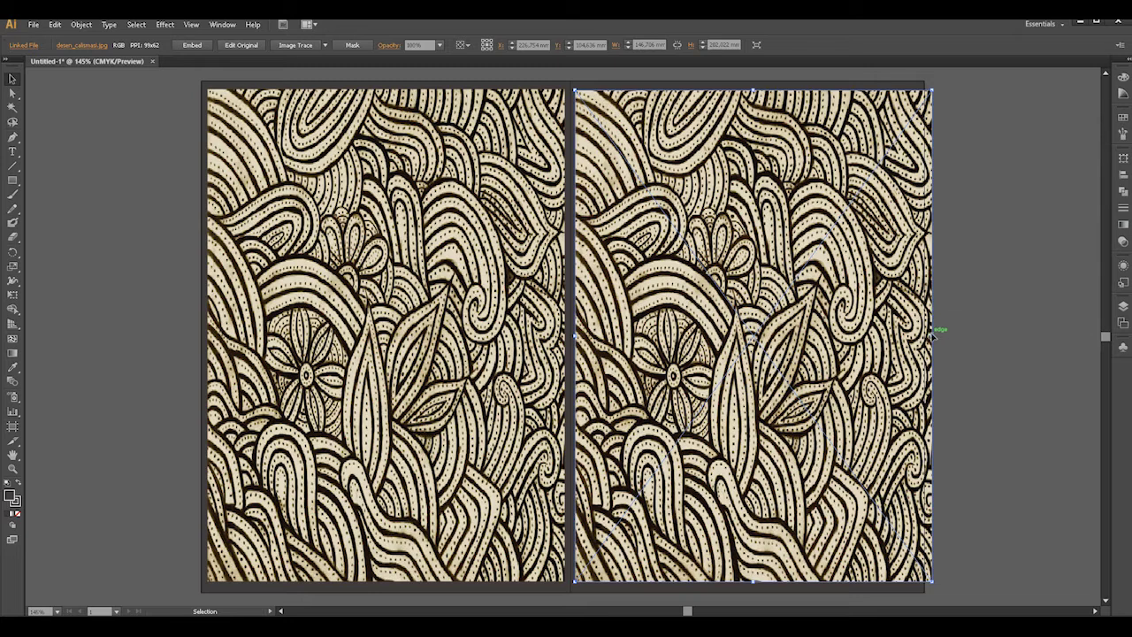
pyautogui.moveTo(932, 332); pyautogui.dragTo(917, 336)
pyautogui.moveTo(867, 226); pyautogui.dragTo(871, 226)
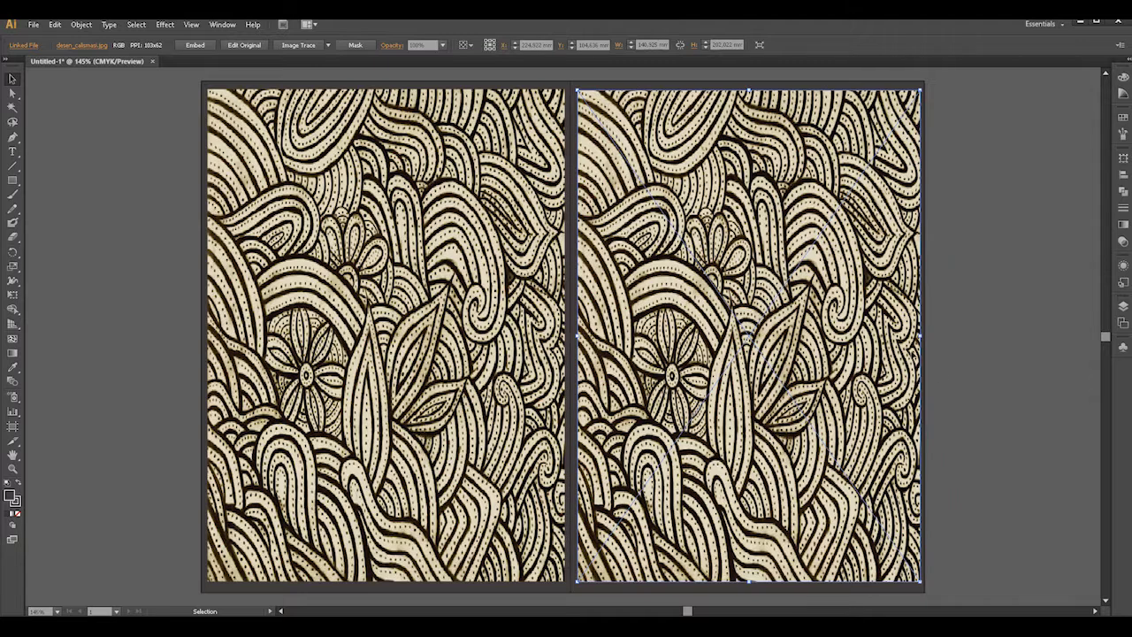
pyautogui.moveTo(835, 408); pyautogui.dragTo(836, 405)
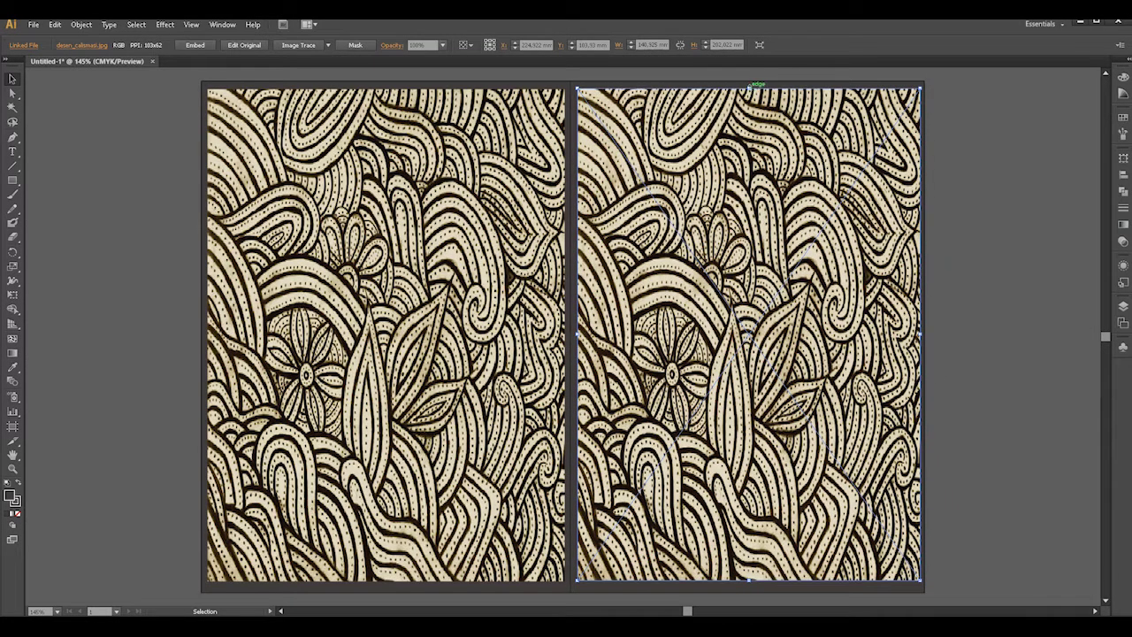
pyautogui.click(975, 162)
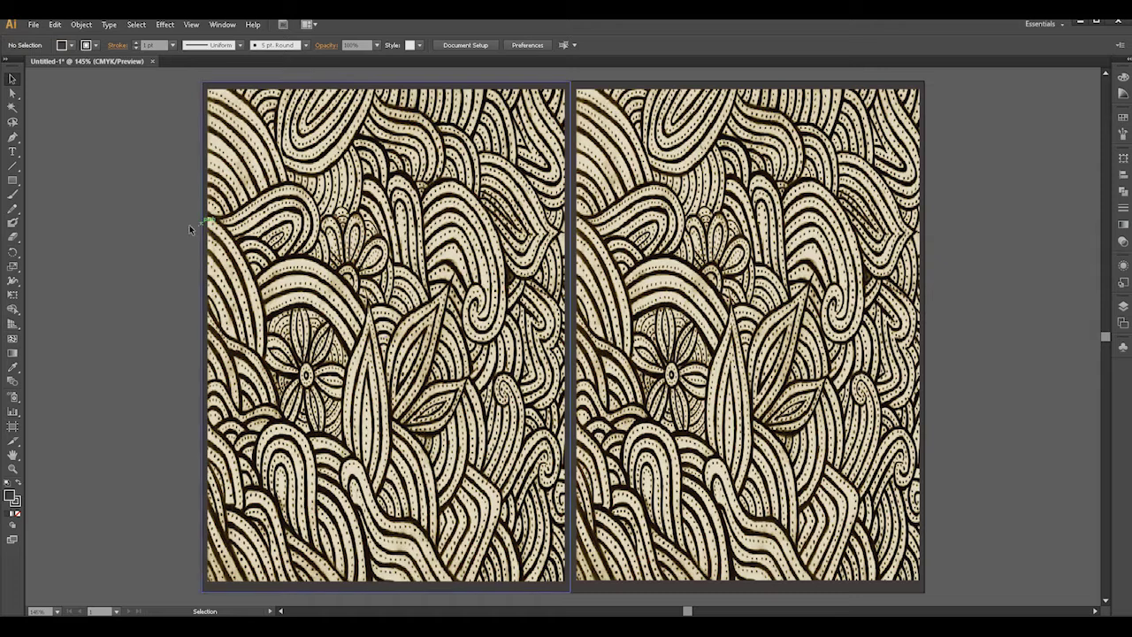
# Draw a dark grey rectangle about 147 by 64 mm over the upper part of the left pattern image.
pyautogui.click(12, 181)
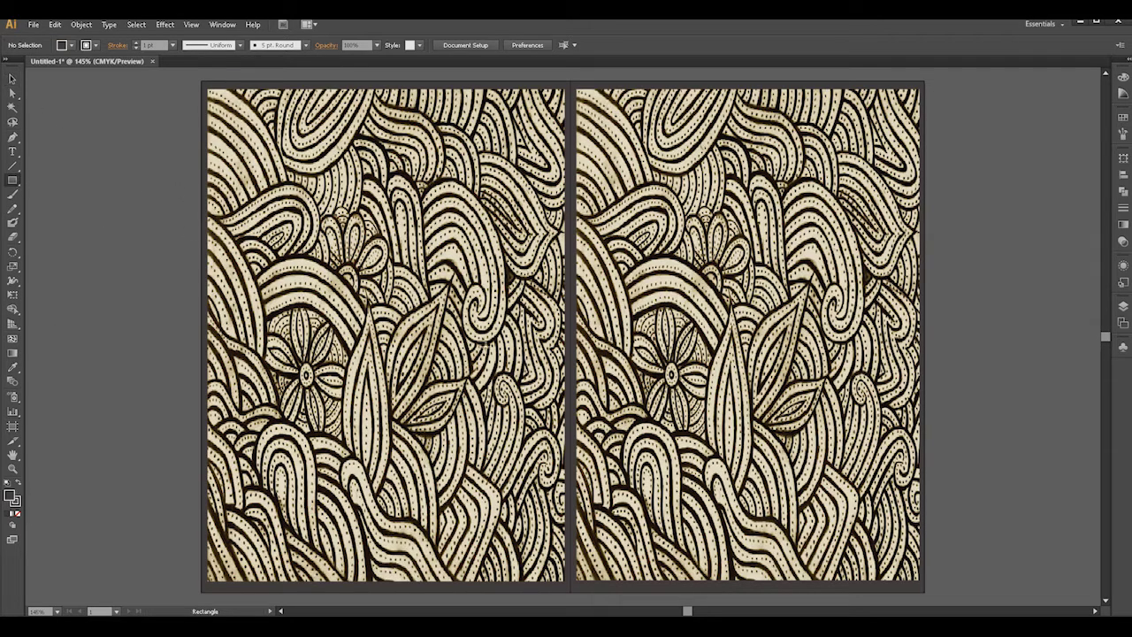
pyautogui.doubleClick(9, 497)
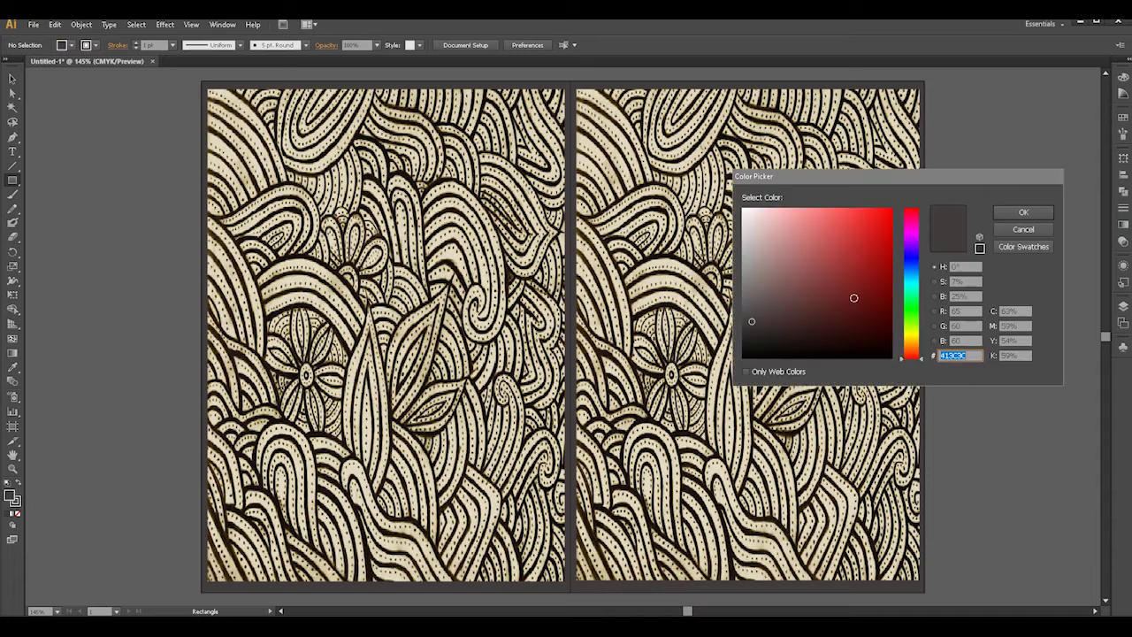
pyautogui.click(1023, 232)
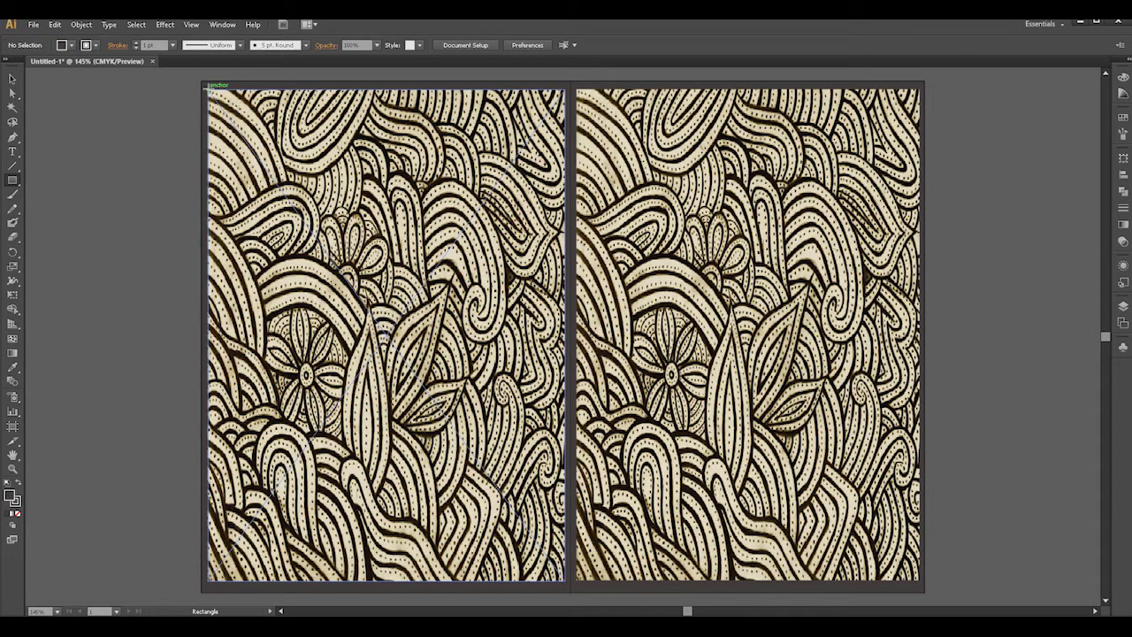
pyautogui.moveTo(209, 89); pyautogui.dragTo(564, 243)
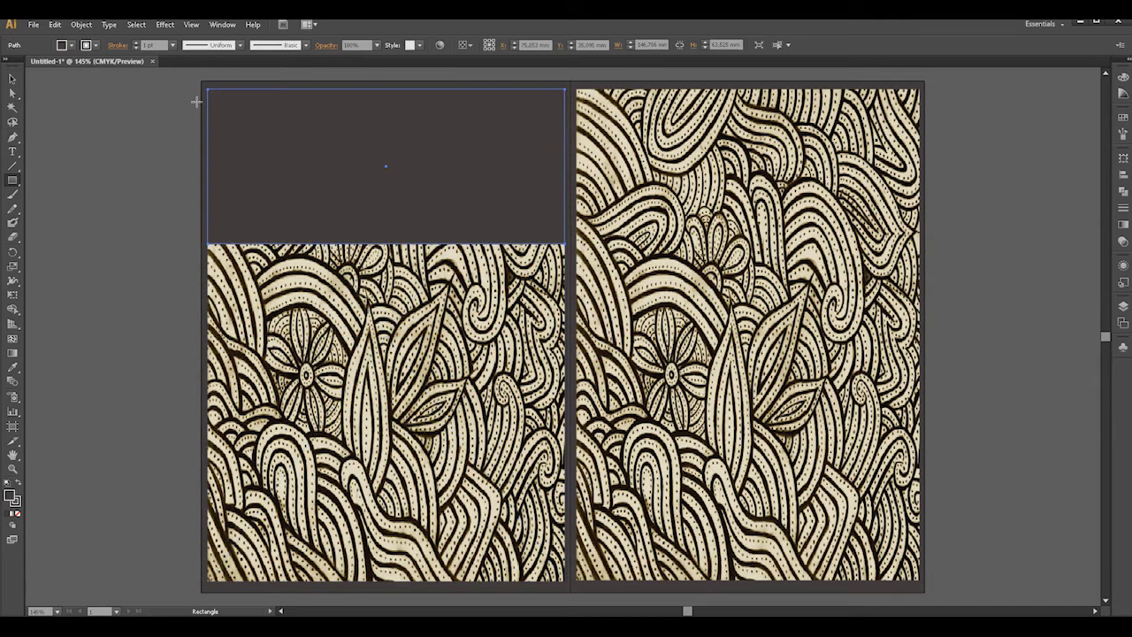
pyautogui.click(11, 79)
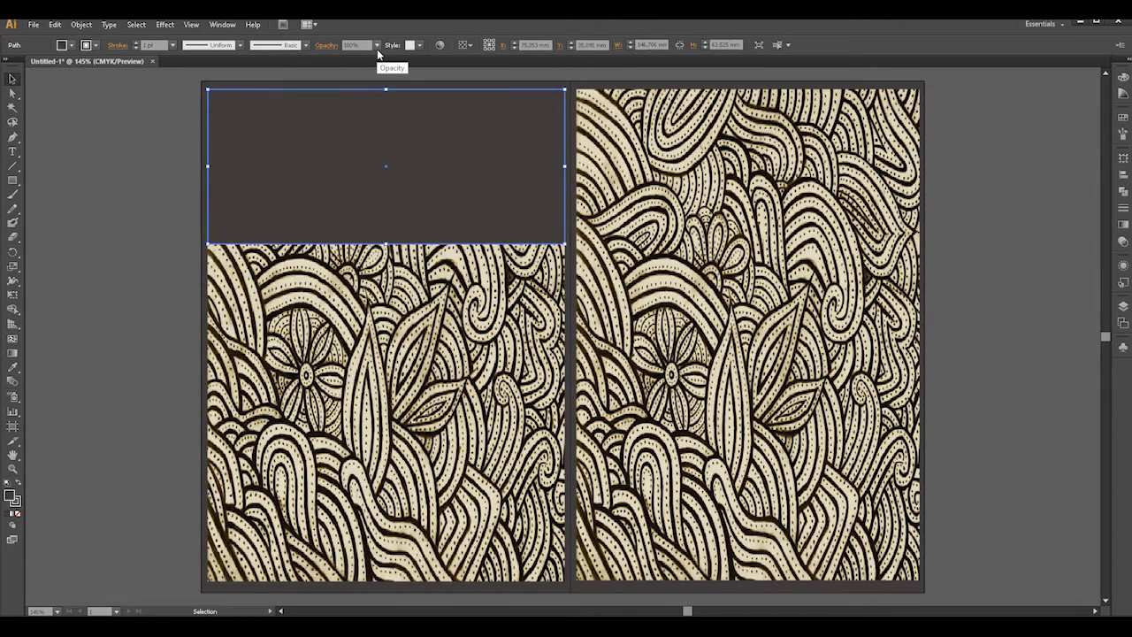
# Set the opacity of the dark rectangle over the left pattern image to 50%.
pyautogui.click(377, 44)
pyautogui.click(398, 111)
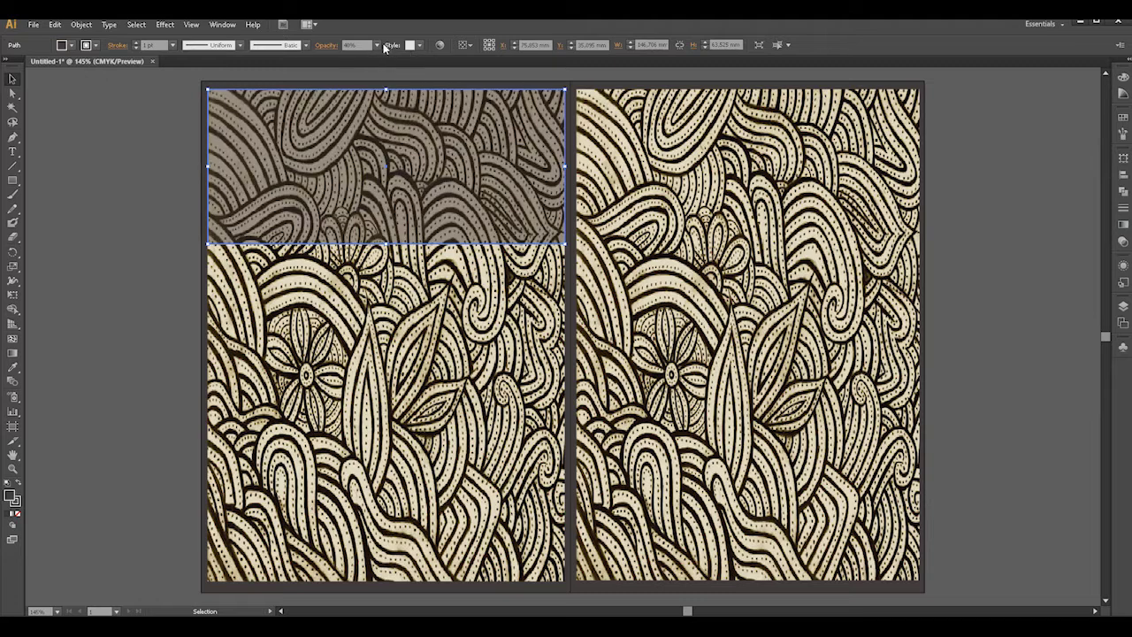
pyautogui.click(376, 44)
pyautogui.click(389, 121)
pyautogui.click(152, 119)
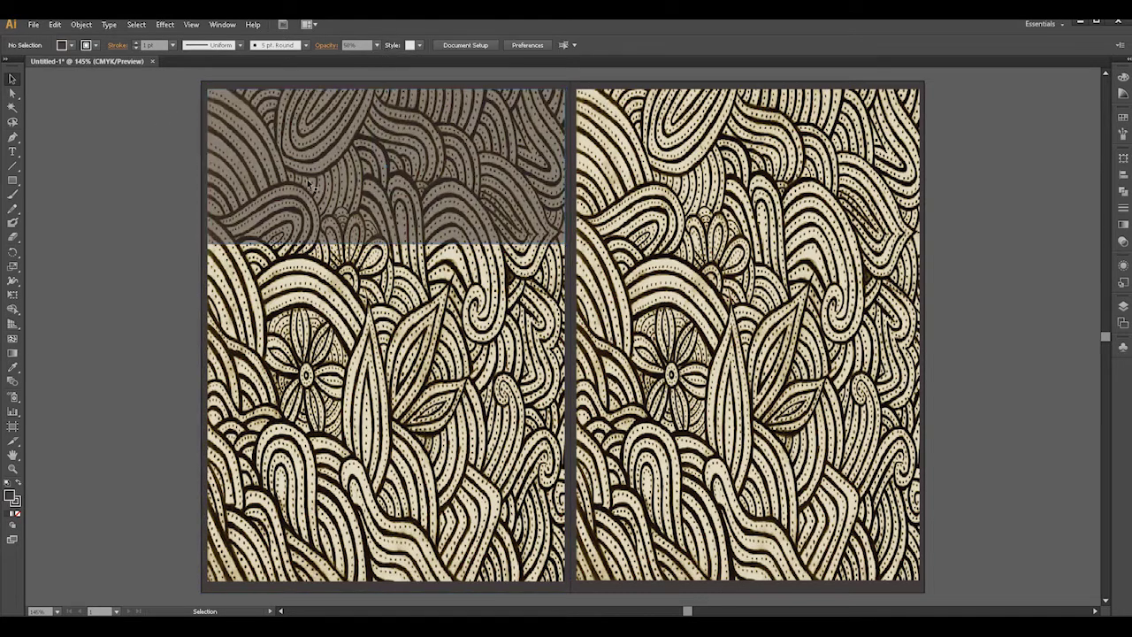
# Move the semi-transparent dark rectangle to the lower part of the left pattern image and align it with the image's side edges.
pyautogui.click(468, 185)
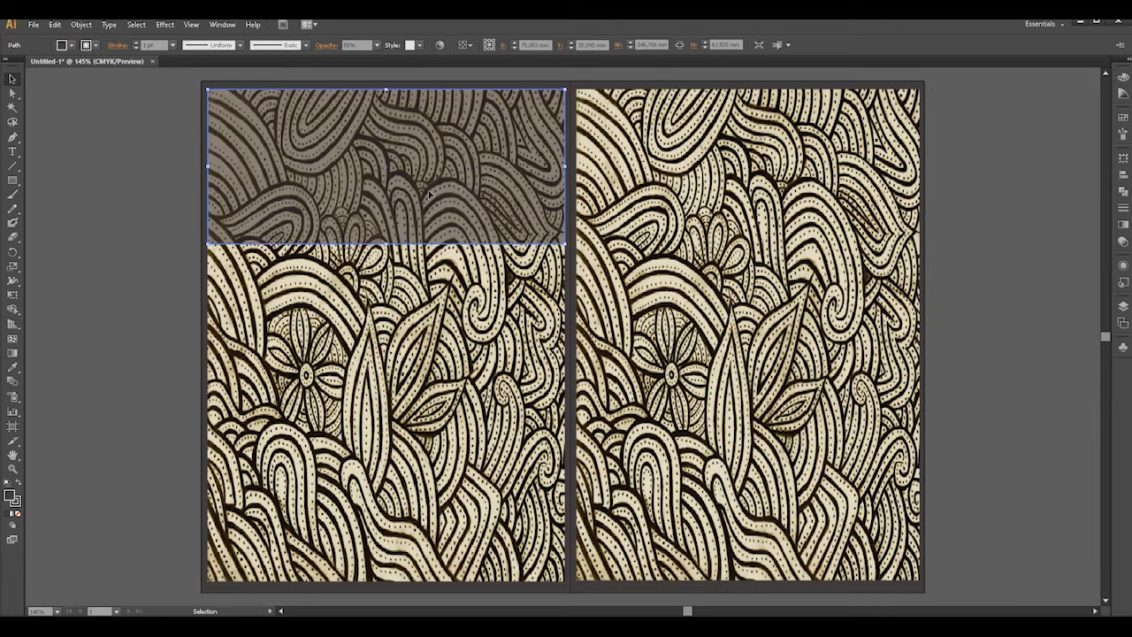
pyautogui.moveTo(441, 168); pyautogui.dragTo(436, 500)
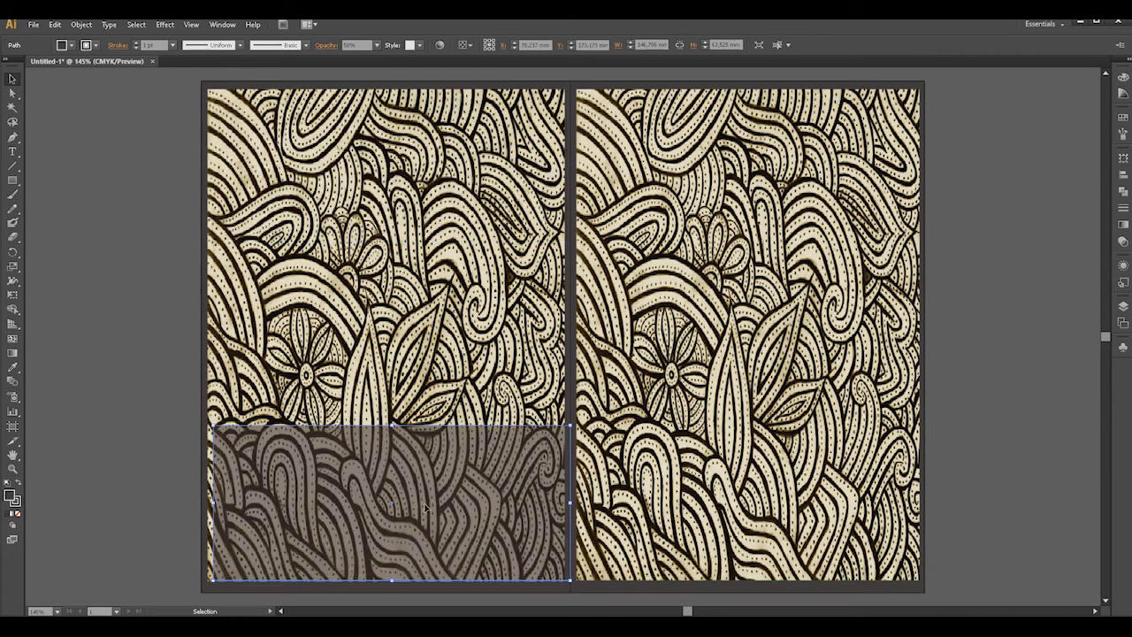
pyautogui.press('Left')
pyautogui.press('Left')
pyautogui.press('Left')
pyautogui.press('Left')
pyautogui.press('Left')
pyautogui.press('Left')
pyautogui.press('Left')
pyautogui.press('Left')
pyautogui.press('Left')
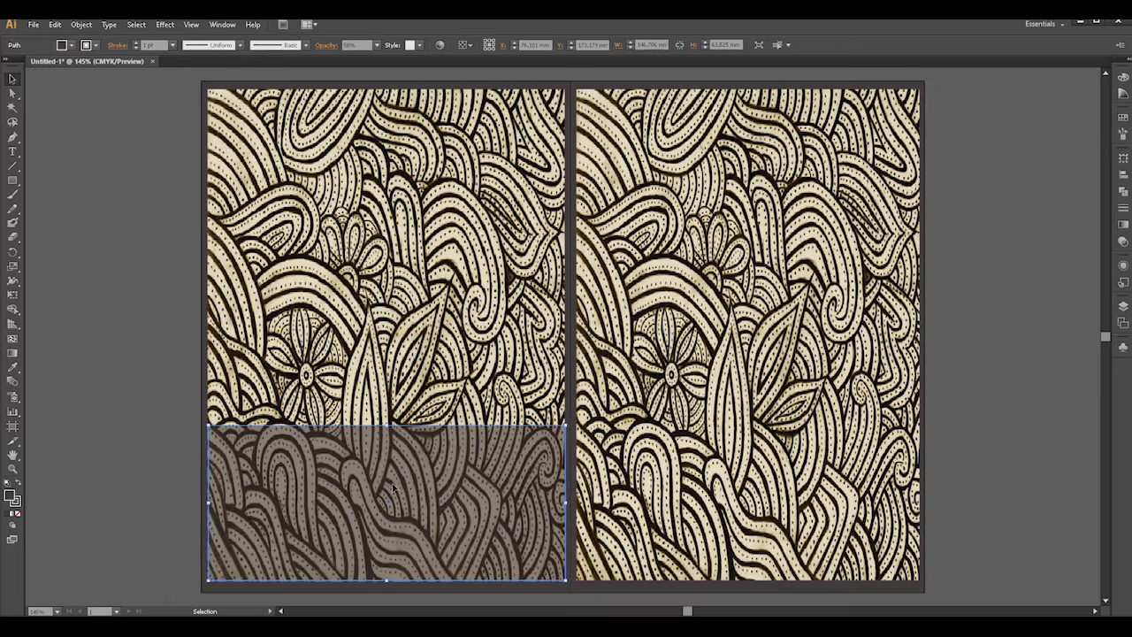
# Duplicate the semi-transparent dark rectangle and align the copy over the upper part of the left pattern image.
pyautogui.moveTo(387, 579); pyautogui.dragTo(398, 437)
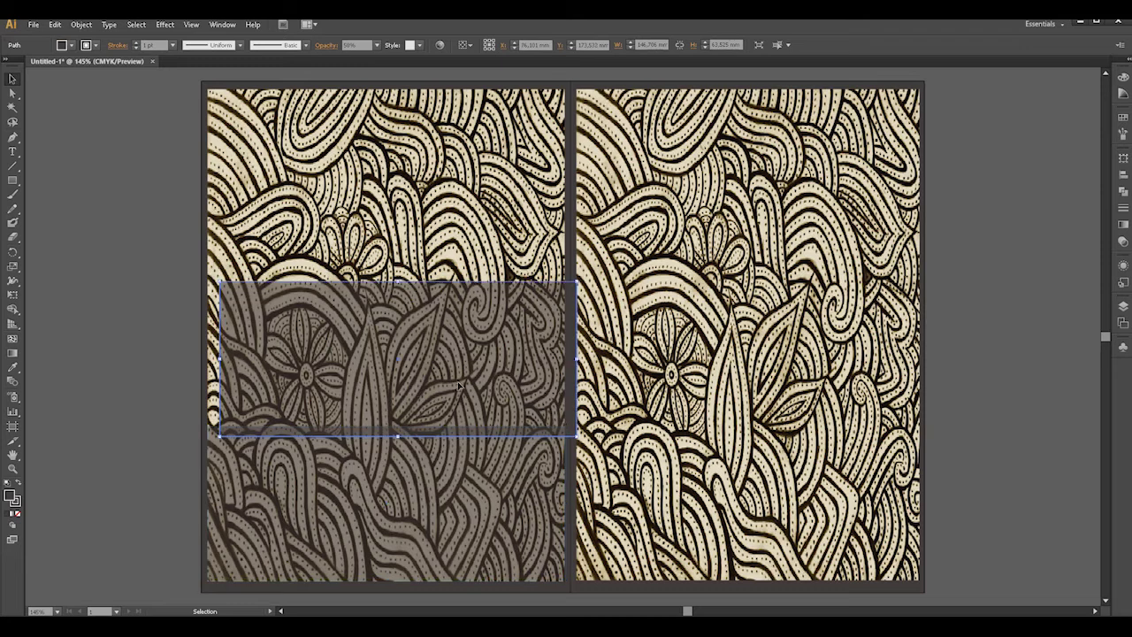
pyautogui.moveTo(451, 339); pyautogui.dragTo(442, 181)
pyautogui.click(147, 291)
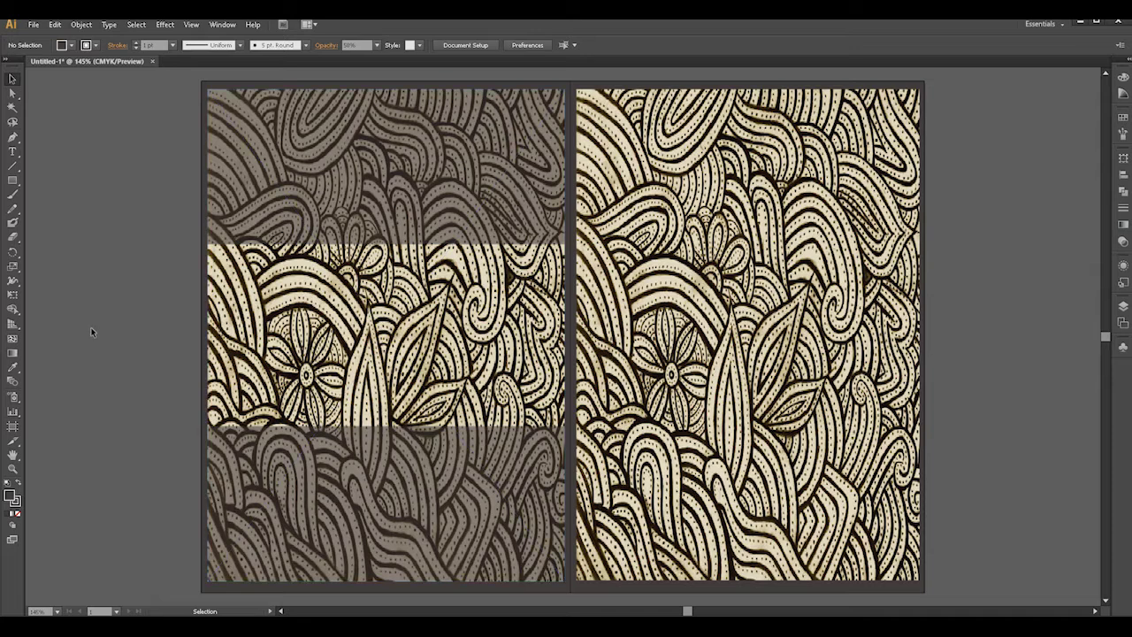
# Draw an ellipse about 60 by 32 mm in the middle of the upper dark overlay, replacing a smaller first attempt.
pyautogui.click(12, 182)
pyautogui.moveTo(13, 185); pyautogui.dragTo(88, 209)
pyautogui.moveTo(307, 130); pyautogui.dragTo(412, 200)
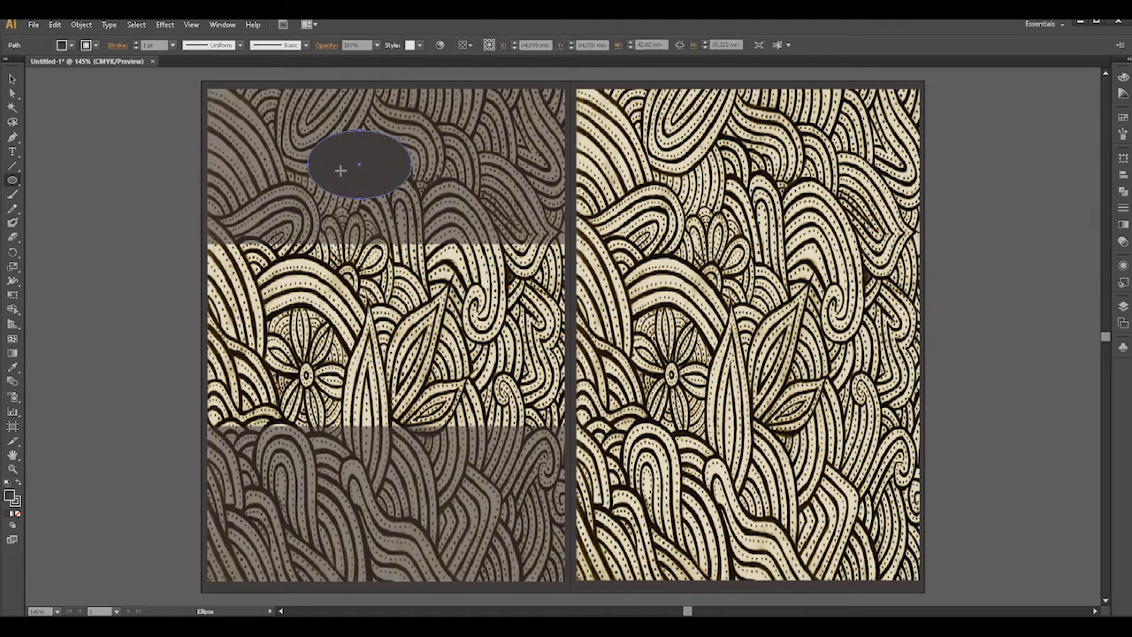
pyautogui.hotkey('ctrl', 'z')
pyautogui.moveTo(310, 125); pyautogui.dragTo(456, 203)
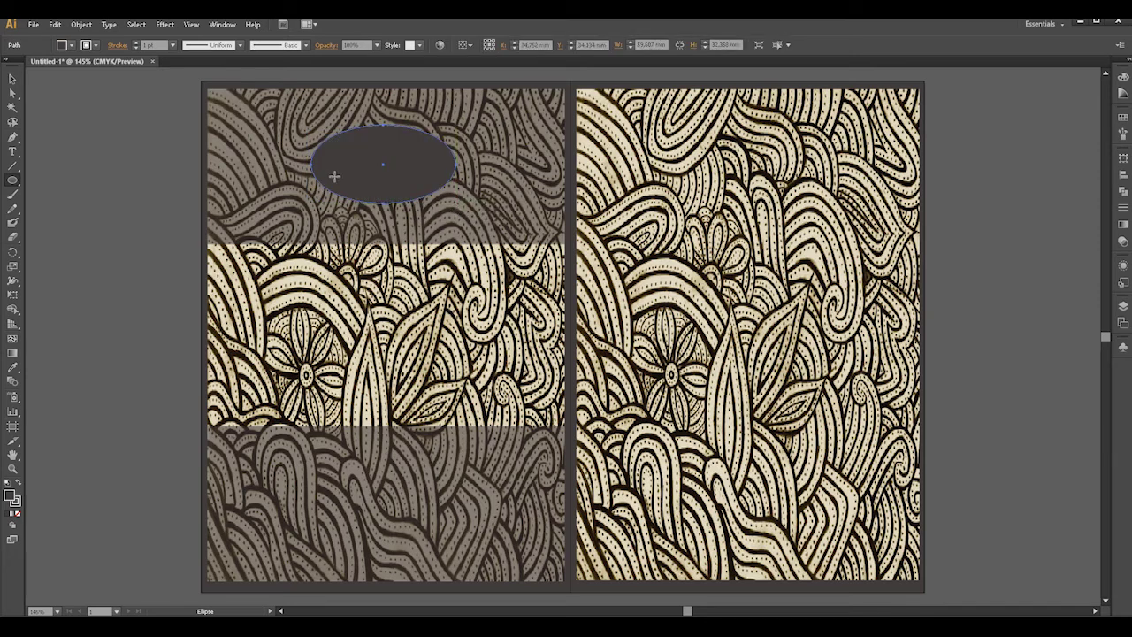
# Fill the ellipse on the upper dark overlay with bright yellow.
pyautogui.doubleClick(13, 500)
pyautogui.click(914, 333)
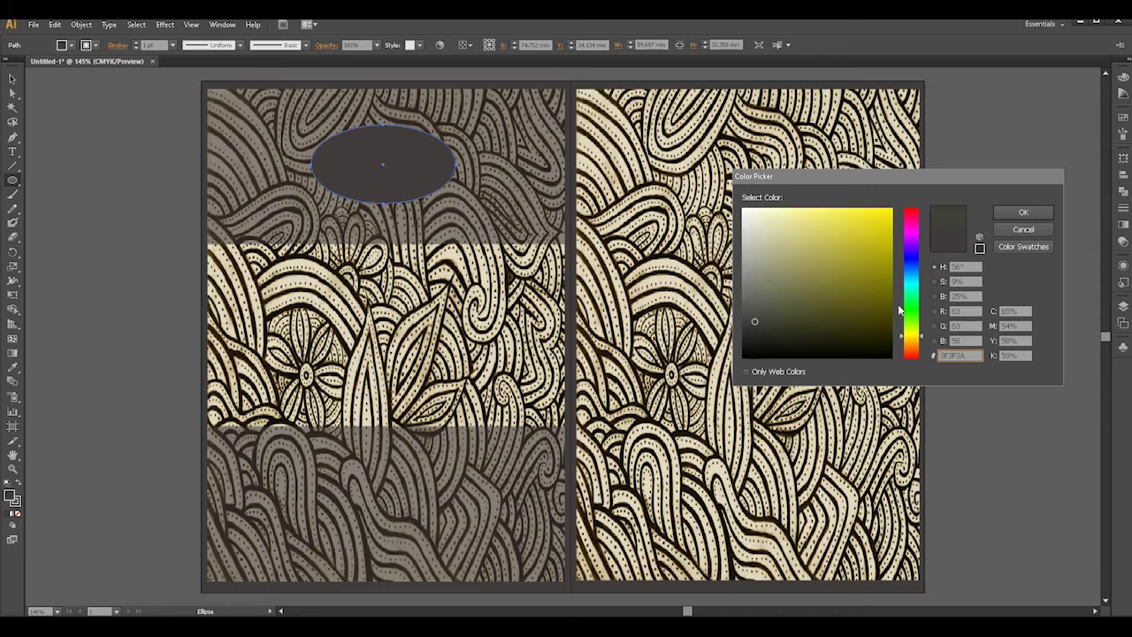
pyautogui.moveTo(890, 264); pyautogui.dragTo(884, 208)
pyautogui.click(1044, 213)
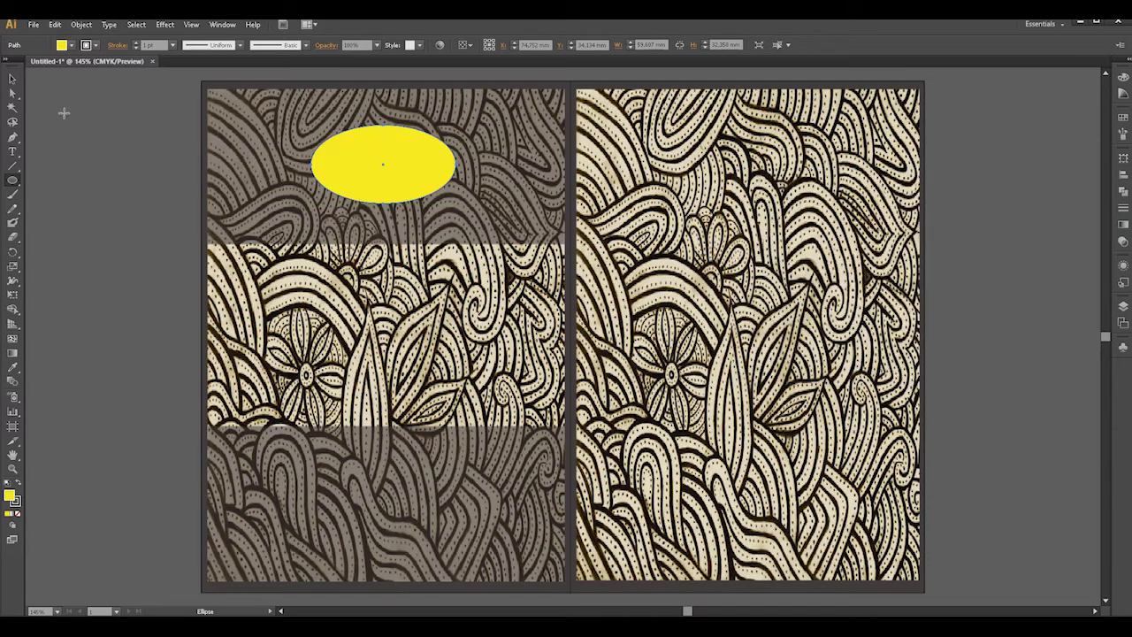
# Apply a 3D Extrude & Bevel effect with the Complex 3 bevel to the yellow ellipse.
pyautogui.press('v')
pyautogui.click(166, 25)
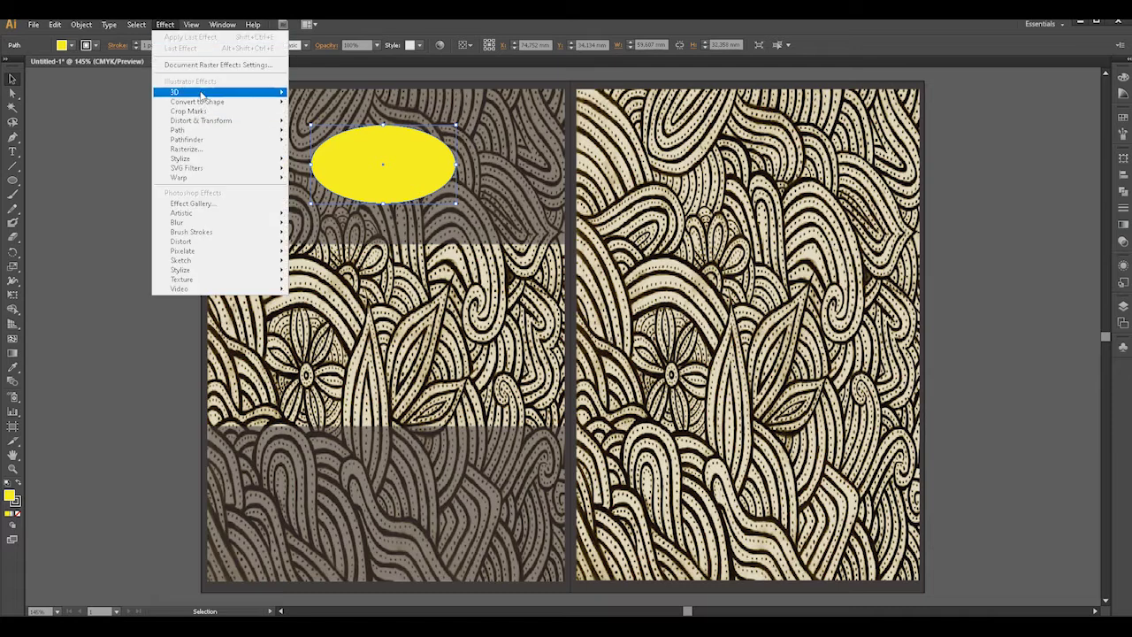
pyautogui.moveTo(203, 94)
pyautogui.click(331, 94)
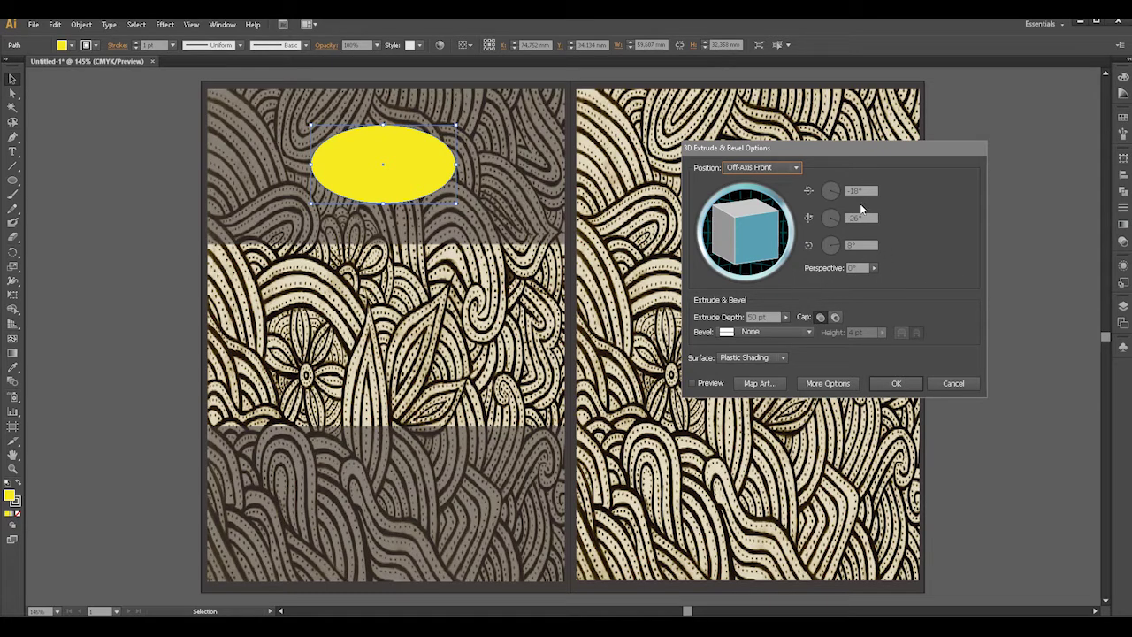
pyautogui.click(762, 332)
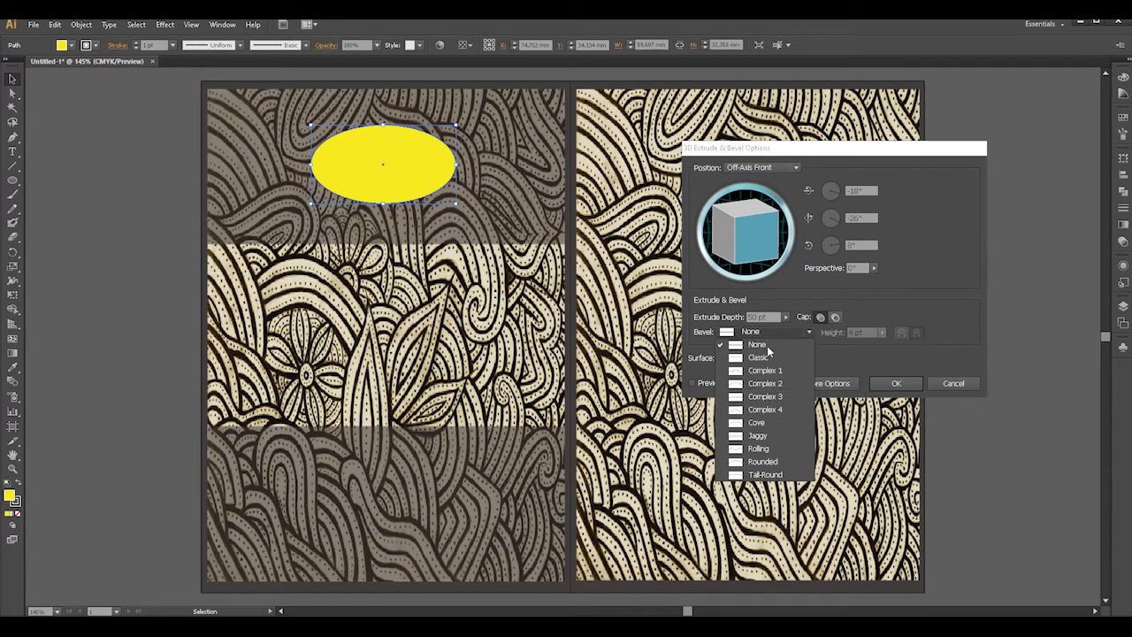
pyautogui.click(772, 395)
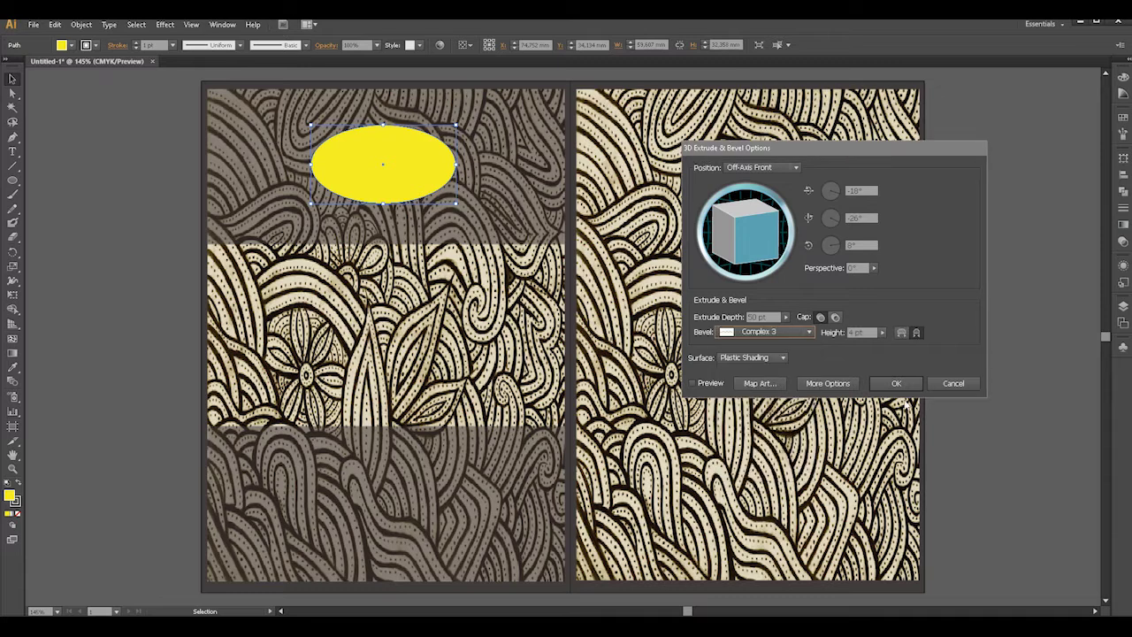
pyautogui.click(896, 384)
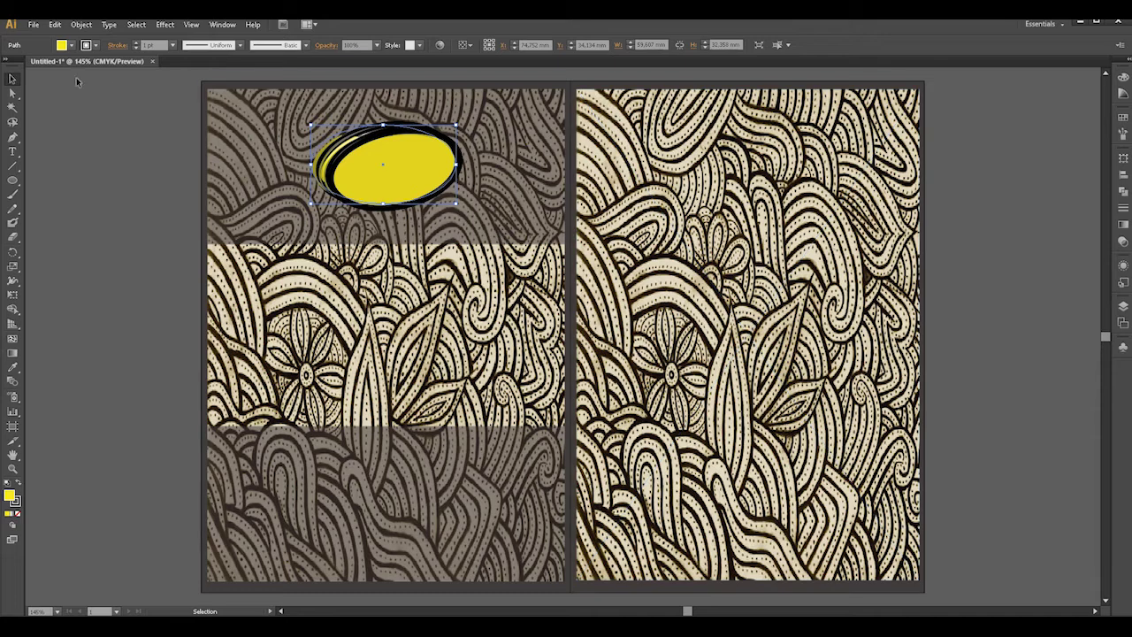
pyautogui.click(85, 94)
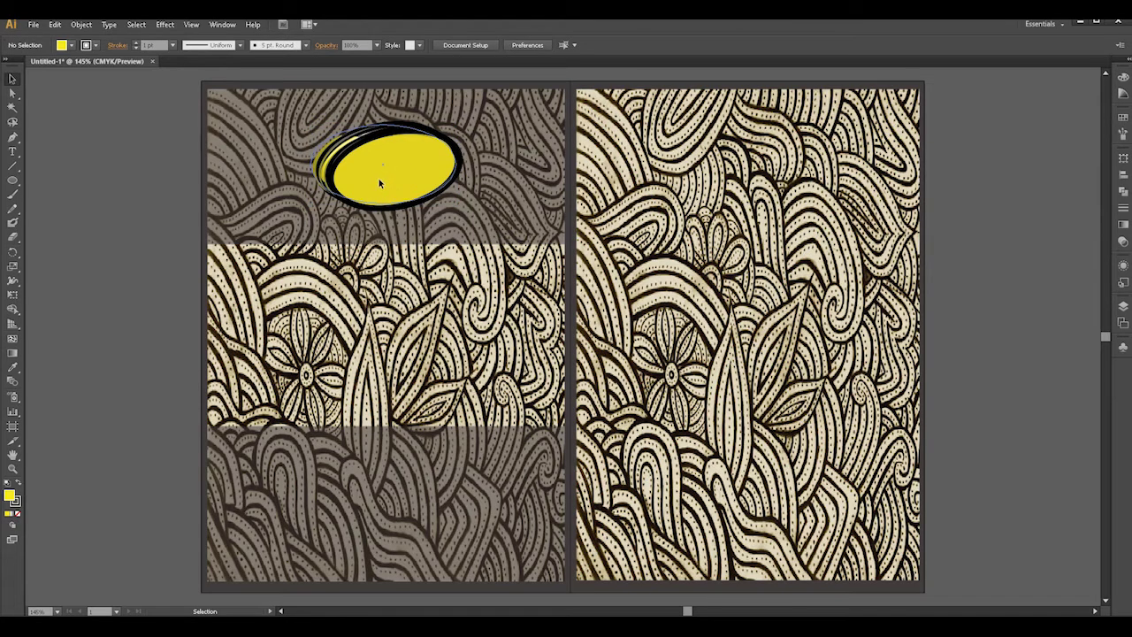
# Add the text "LİMON KOLONYASI" inside the yellow ellipse, enlarge it to about 40 by 10 mm and center it.
pyautogui.press('t')
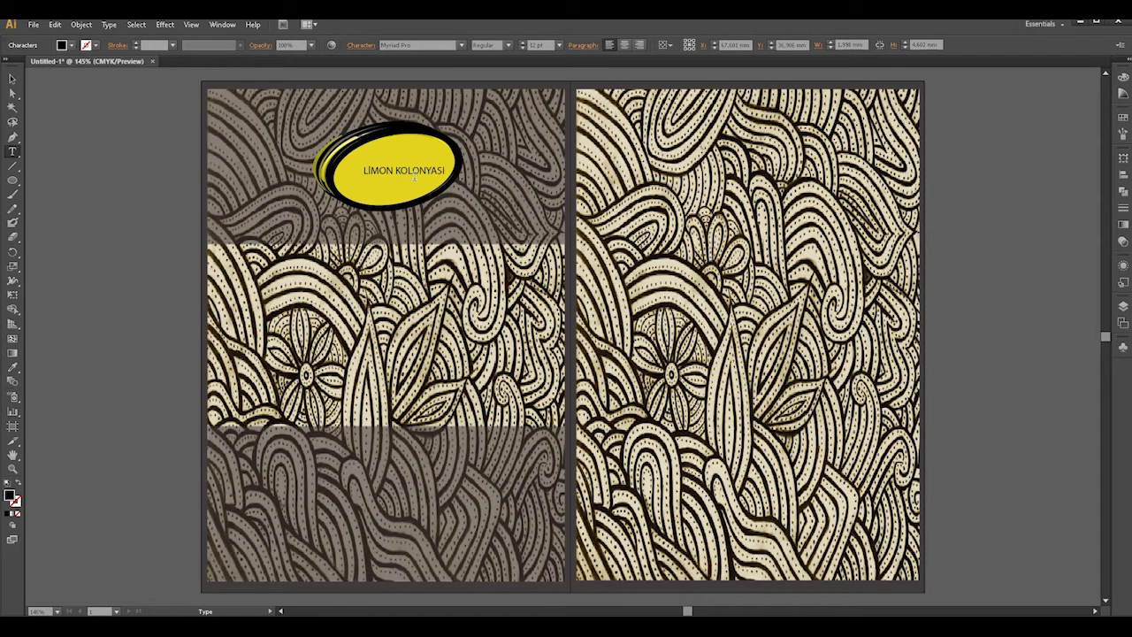
pyautogui.click(12, 78)
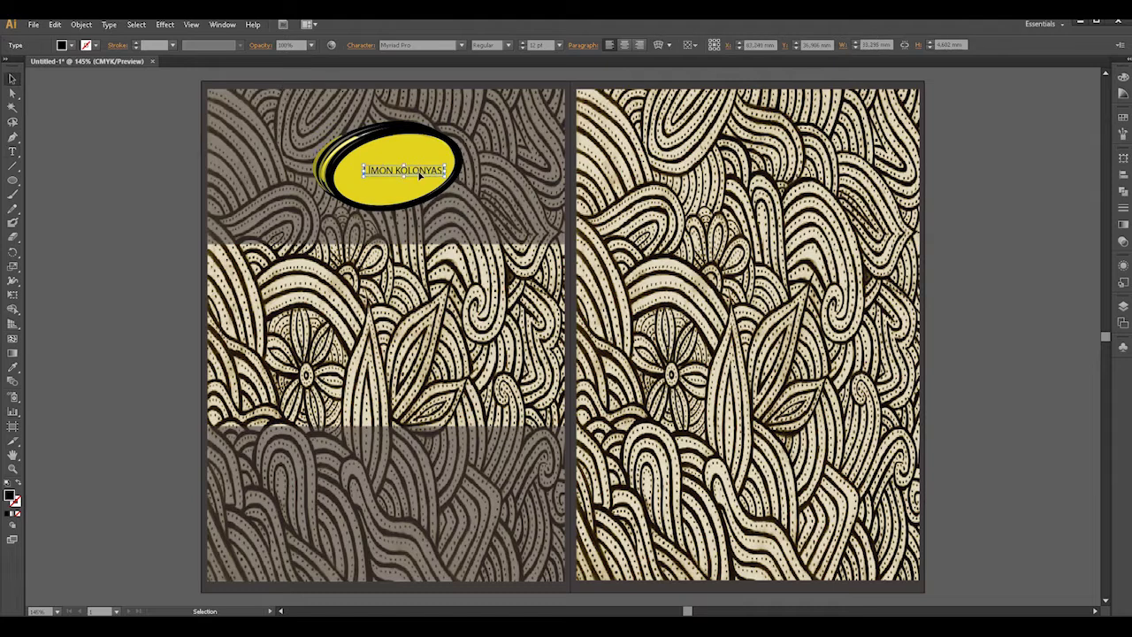
pyautogui.moveTo(420, 174)
pyautogui.mouseDown()
pyautogui.moveTo(398, 174)
pyautogui.moveTo(438, 182)
pyautogui.mouseUp()
pyautogui.moveTo(437, 187)
pyautogui.mouseDown()
pyautogui.moveTo(492, 205)
pyautogui.moveTo(442, 180)
pyautogui.mouseUp()
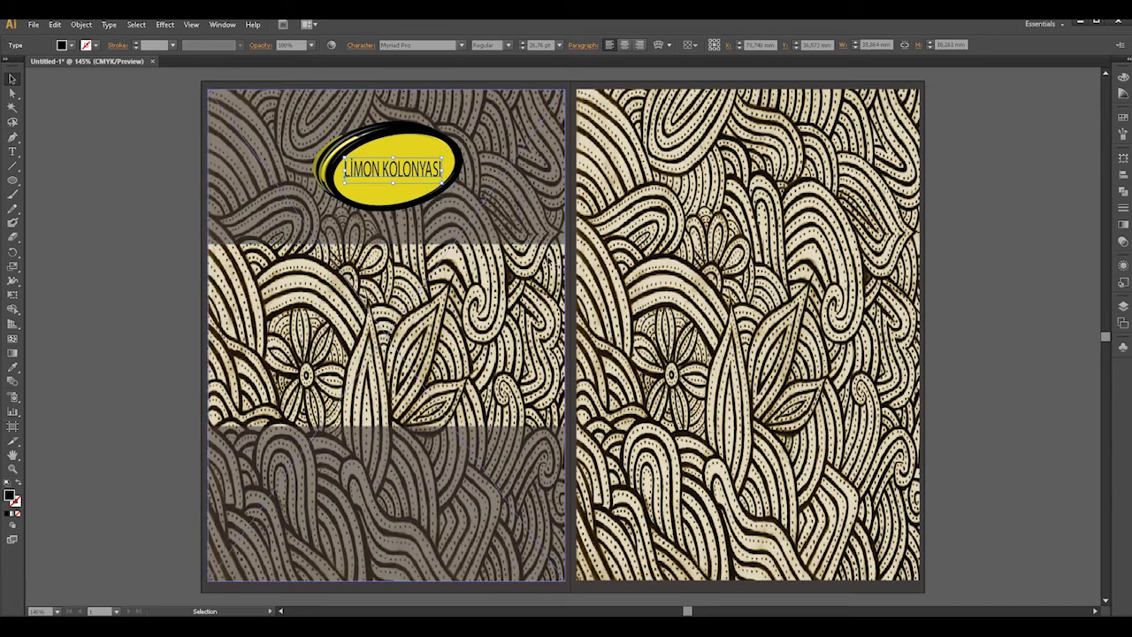
pyautogui.click(442, 283)
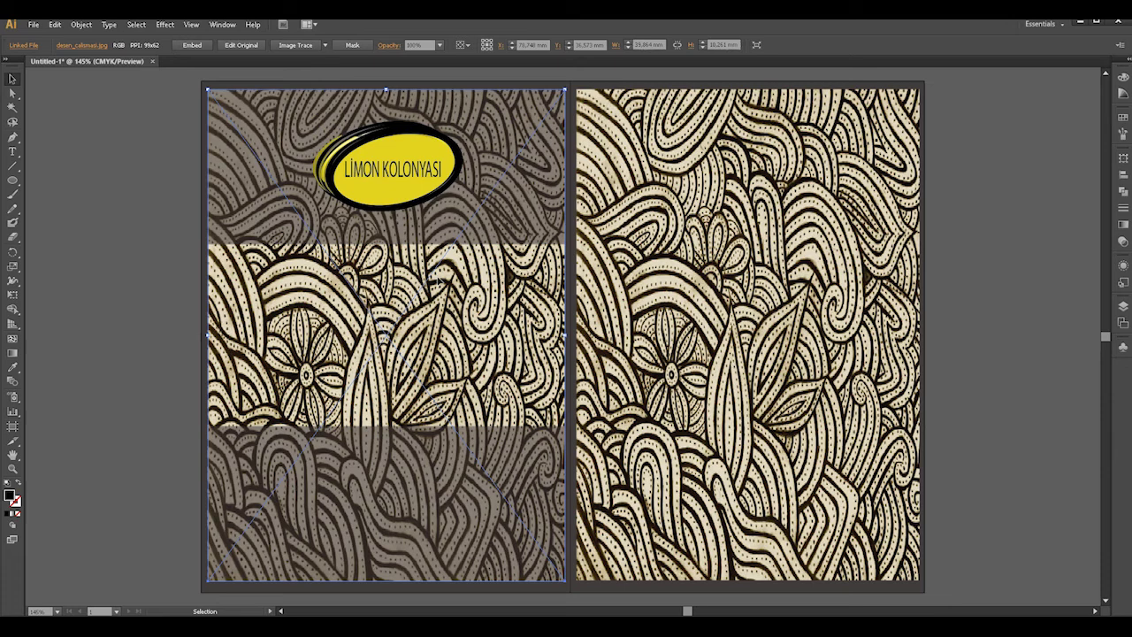
# Change the color of the "LİMON KOLONYASI" text to white.
pyautogui.click(419, 172)
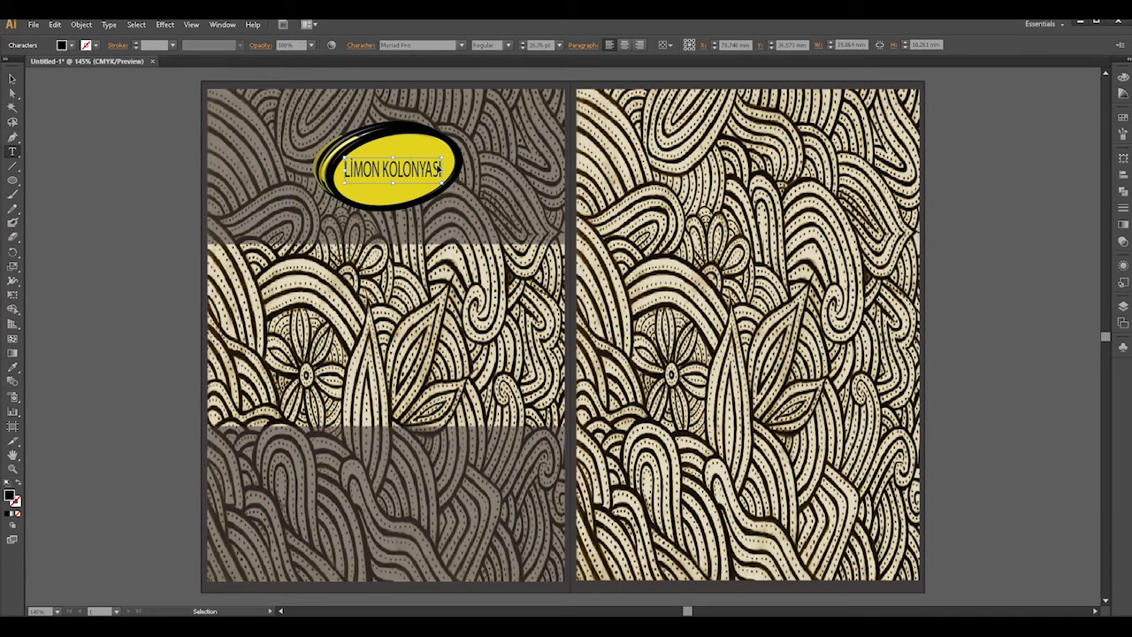
pyautogui.tripleClick(419, 172)
pyautogui.click(62, 45)
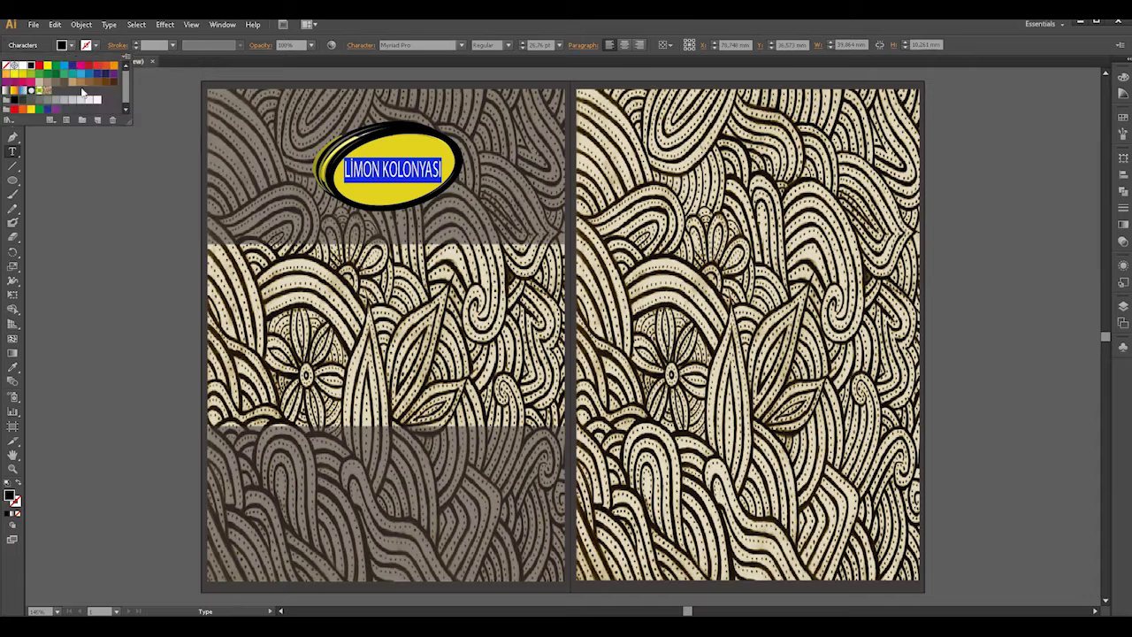
pyautogui.click(23, 66)
pyautogui.click(121, 165)
pyautogui.click(12, 79)
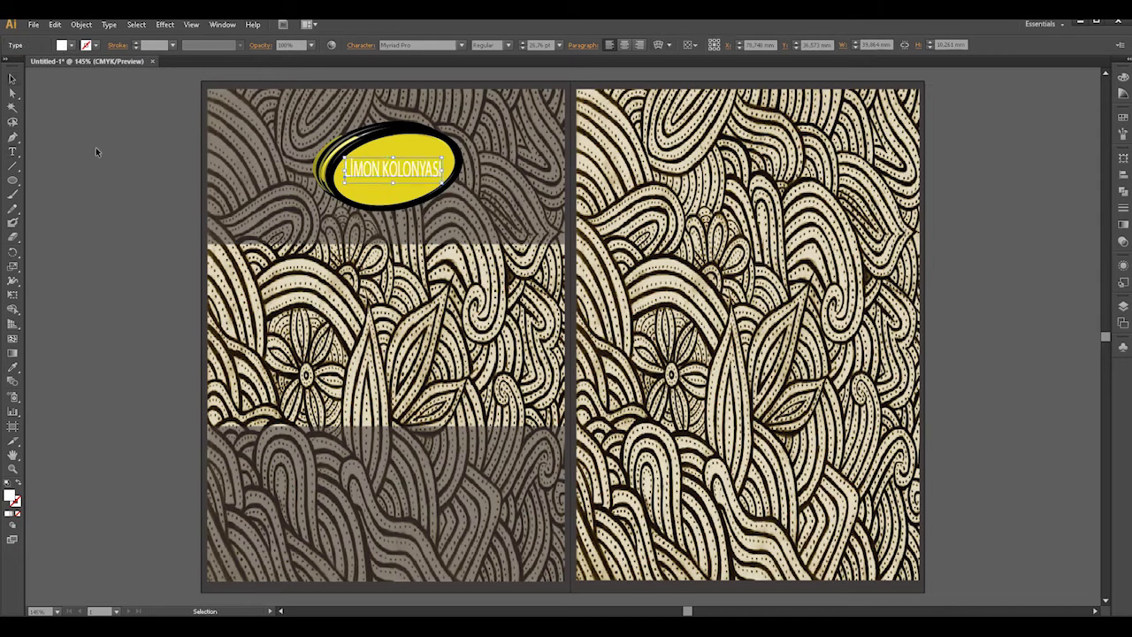
pyautogui.click(96, 150)
# Try out several fonts on the "LİMON KOLONYASI" text and set it to Times New Roman Bold.
pyautogui.click(392, 170)
pyautogui.press('Down')
pyautogui.press('Down')
pyautogui.press('Down')
pyautogui.press('Down')
pyautogui.press('Down')
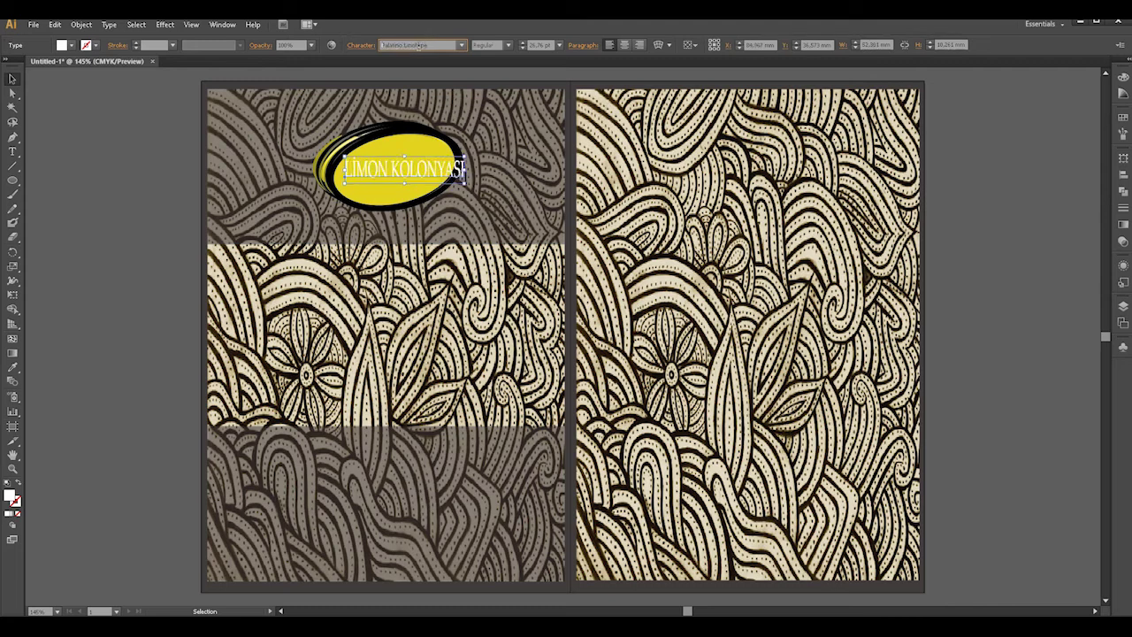
pyautogui.press('Up')
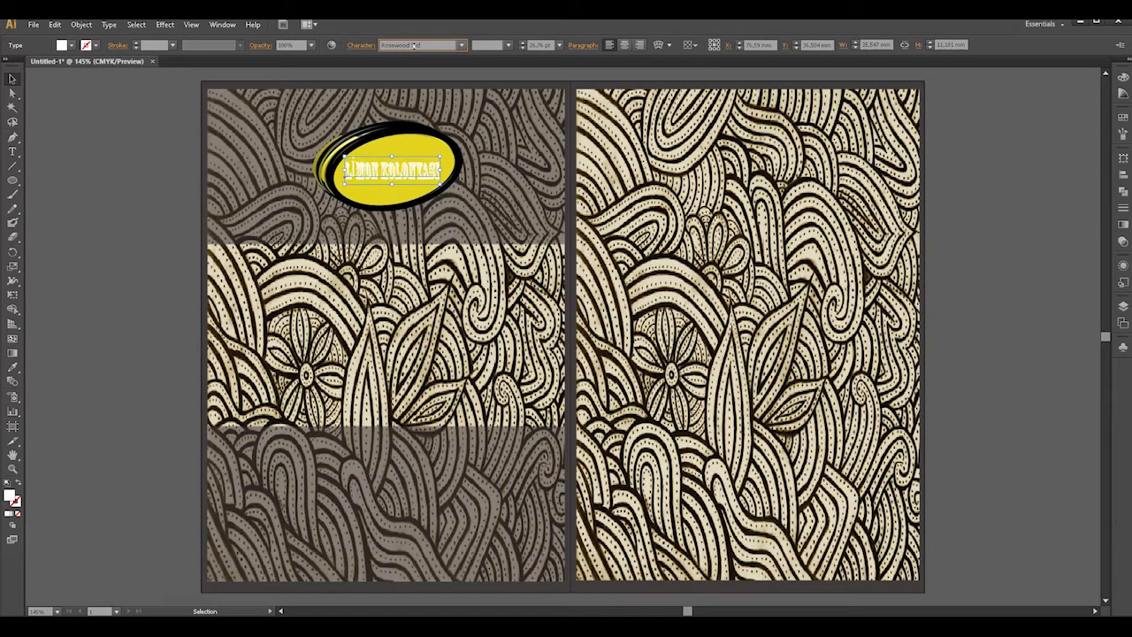
pyautogui.press('Down')
pyautogui.press('Down')
pyautogui.press('Down')
pyautogui.press('Down')
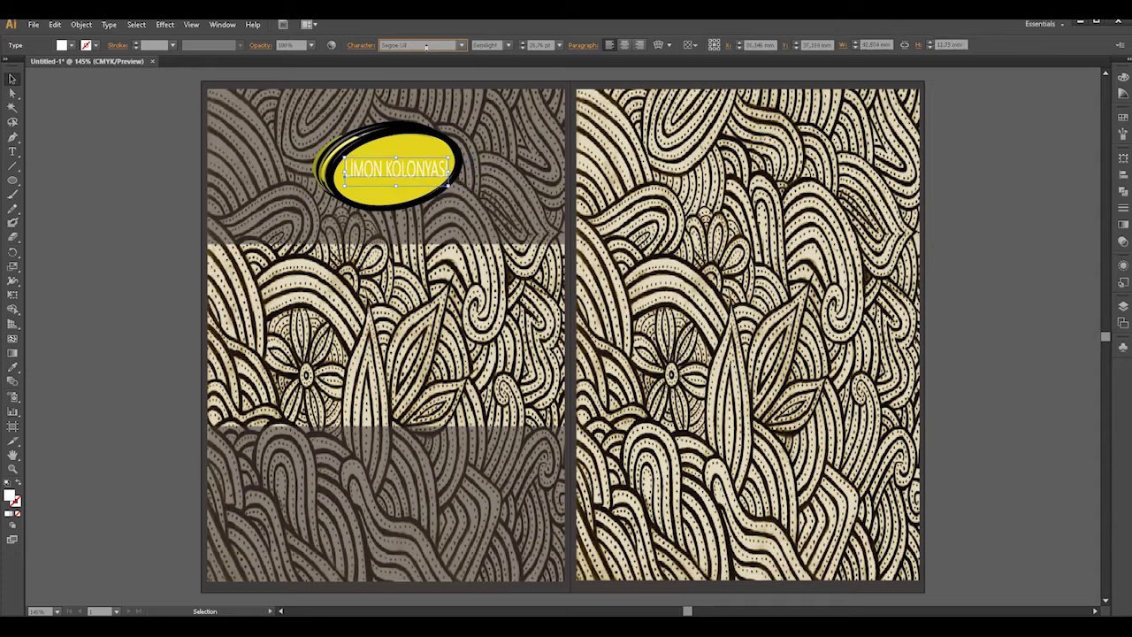
pyautogui.press('Down')
pyautogui.press('Down')
pyautogui.press('Down')
pyautogui.press('Down')
pyautogui.press('Down')
pyautogui.press('Down')
pyautogui.press('Down')
pyautogui.press('Down')
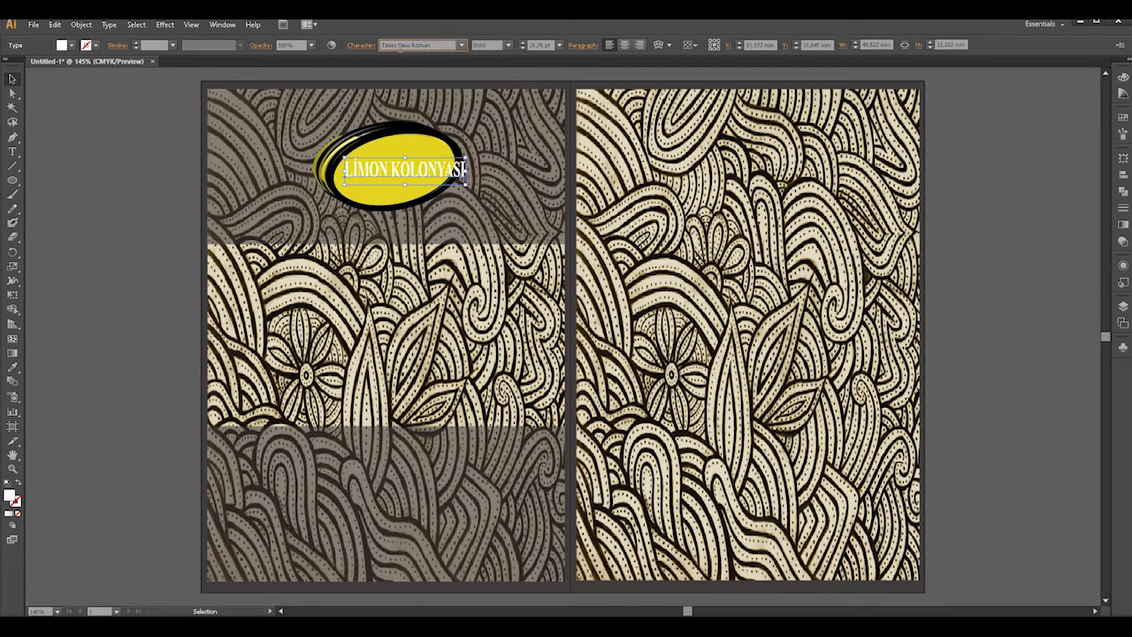
# Narrow the "LİMON KOLONYASI" text so that it fits within the yellow ellipse.
pyautogui.click(14, 78)
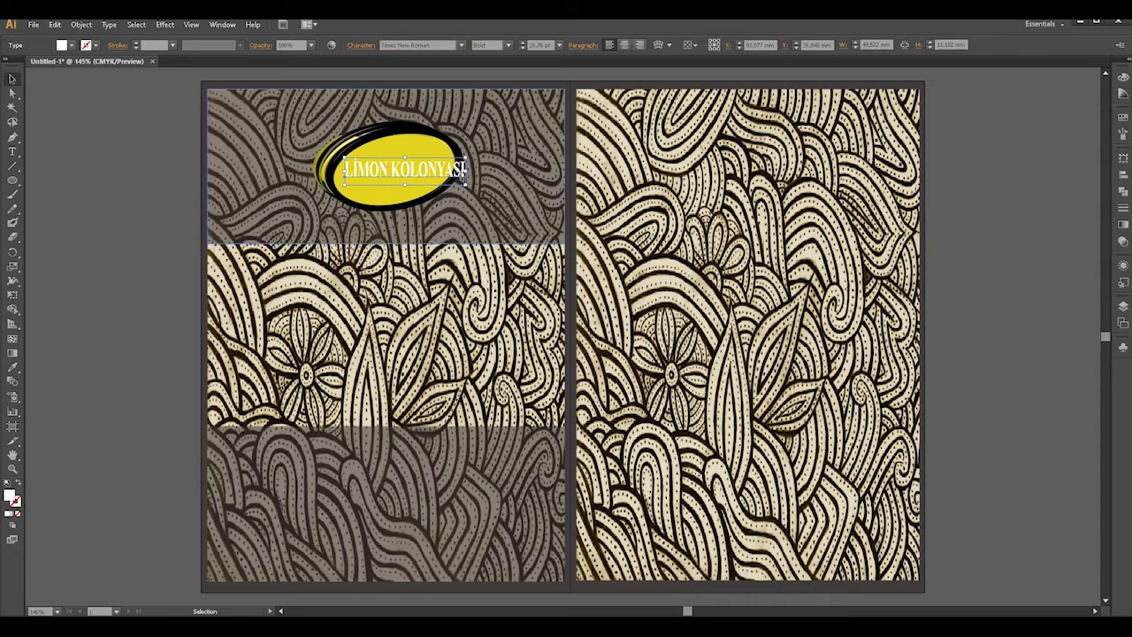
pyautogui.moveTo(404, 170); pyautogui.dragTo(394, 170)
pyautogui.click(109, 188)
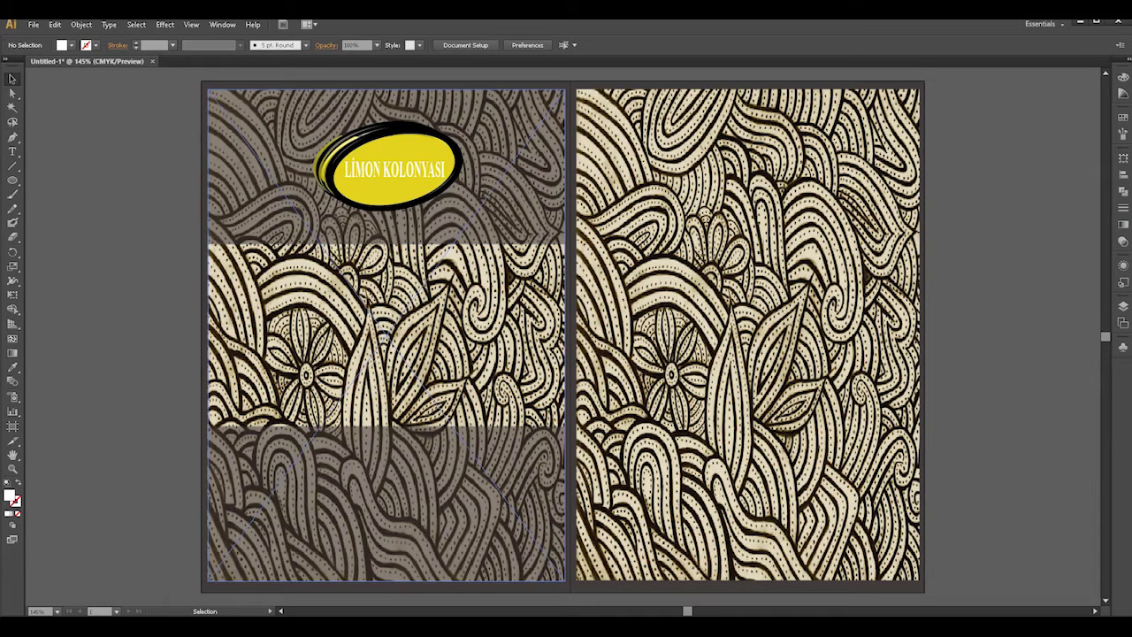
# Draw a rectangle about 147 by 32 mm across the left pattern image, directly below the upper dark overlay.
pyautogui.click(13, 179)
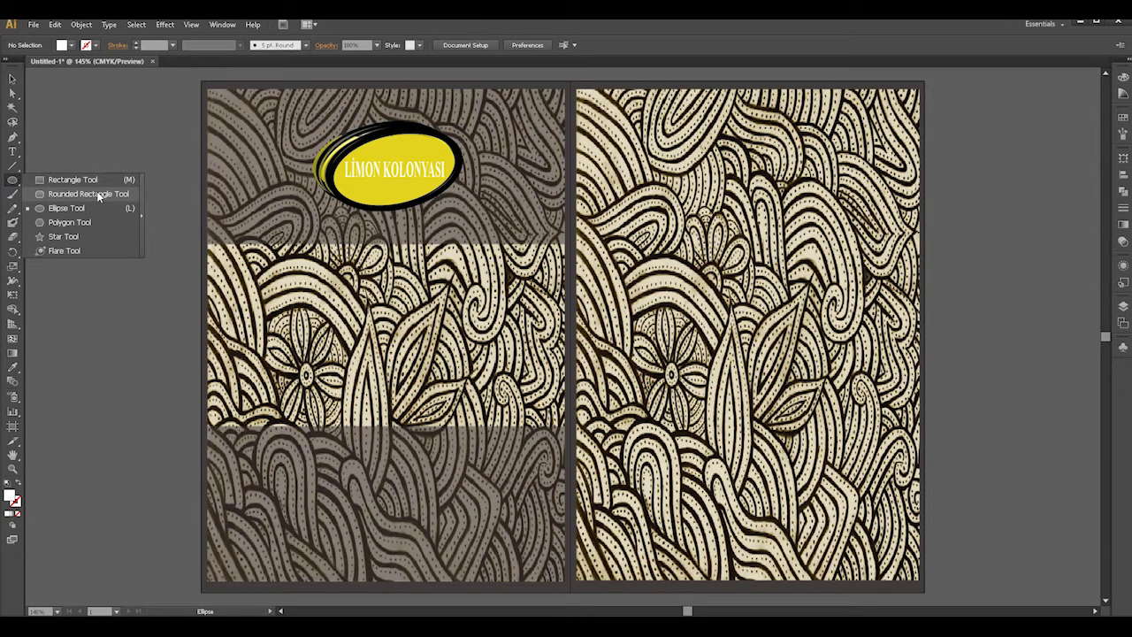
pyautogui.click(87, 179)
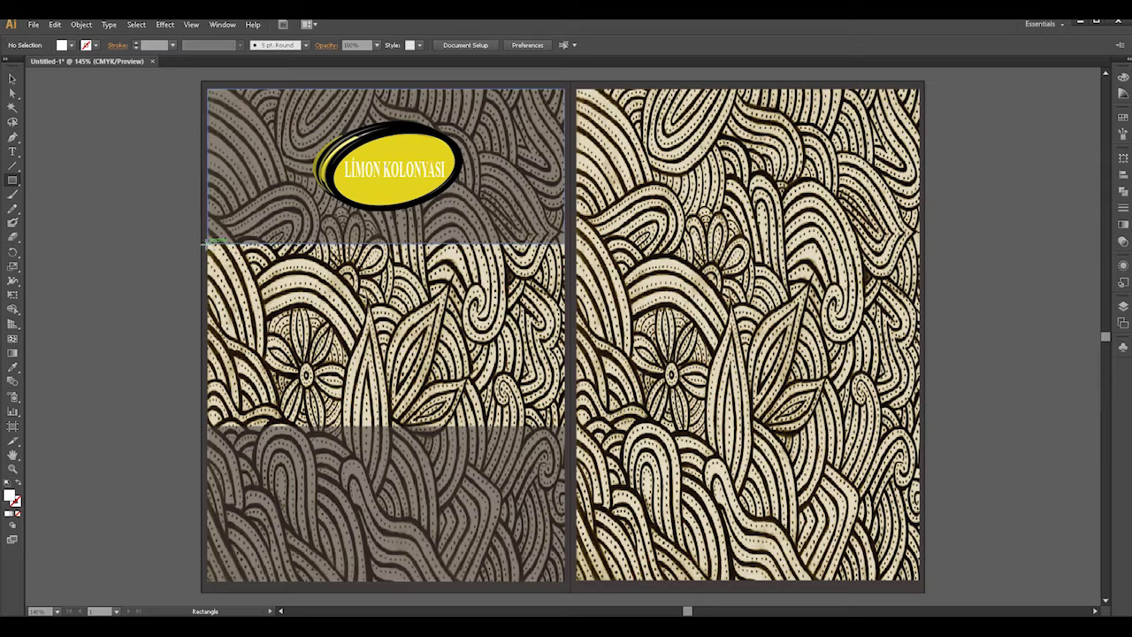
pyautogui.moveTo(207, 245); pyautogui.dragTo(566, 320)
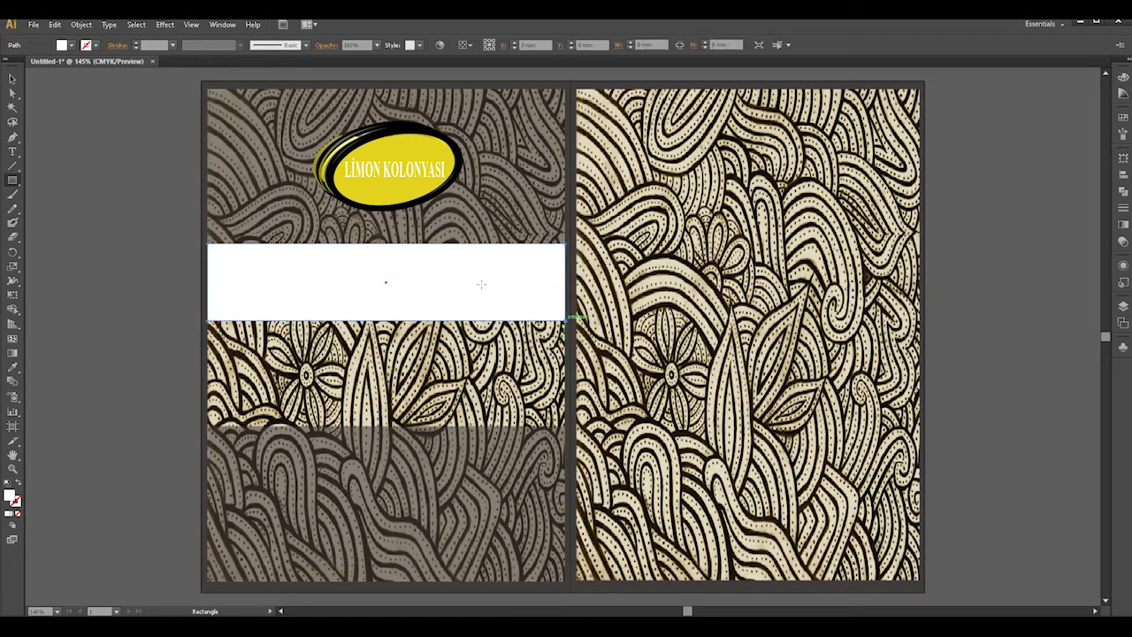
pyautogui.press('v')
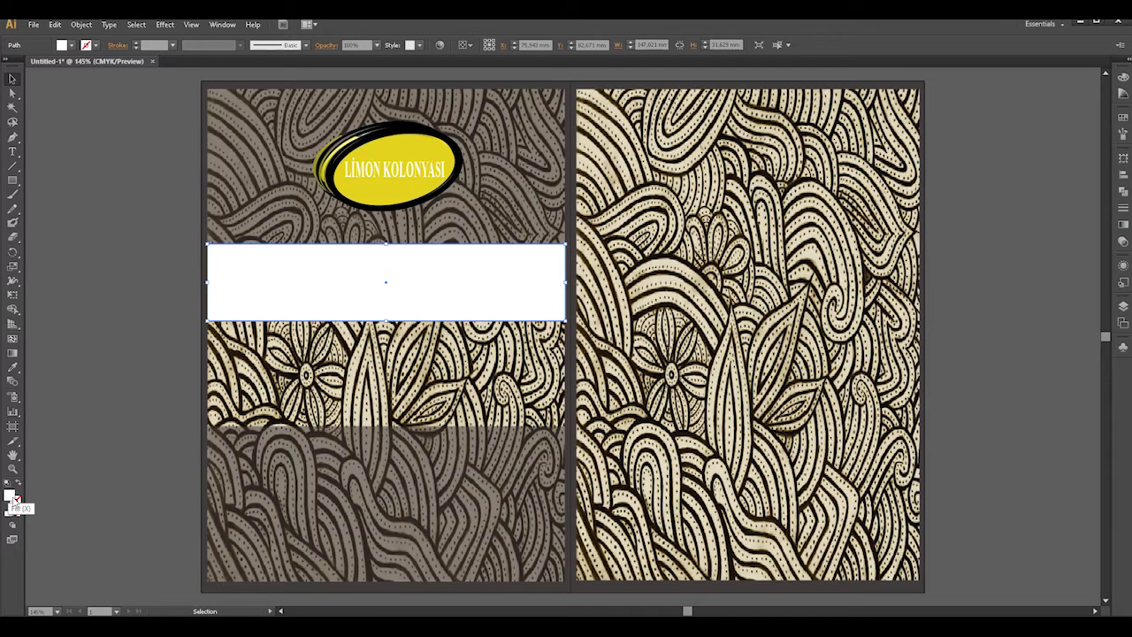
# Fill the new rectangle below the upper overlay with bright yellow F7F70B.
pyautogui.doubleClick(14, 500)
pyautogui.click(837, 249)
pyautogui.moveTo(910, 267); pyautogui.dragTo(917, 334)
pyautogui.click(874, 223)
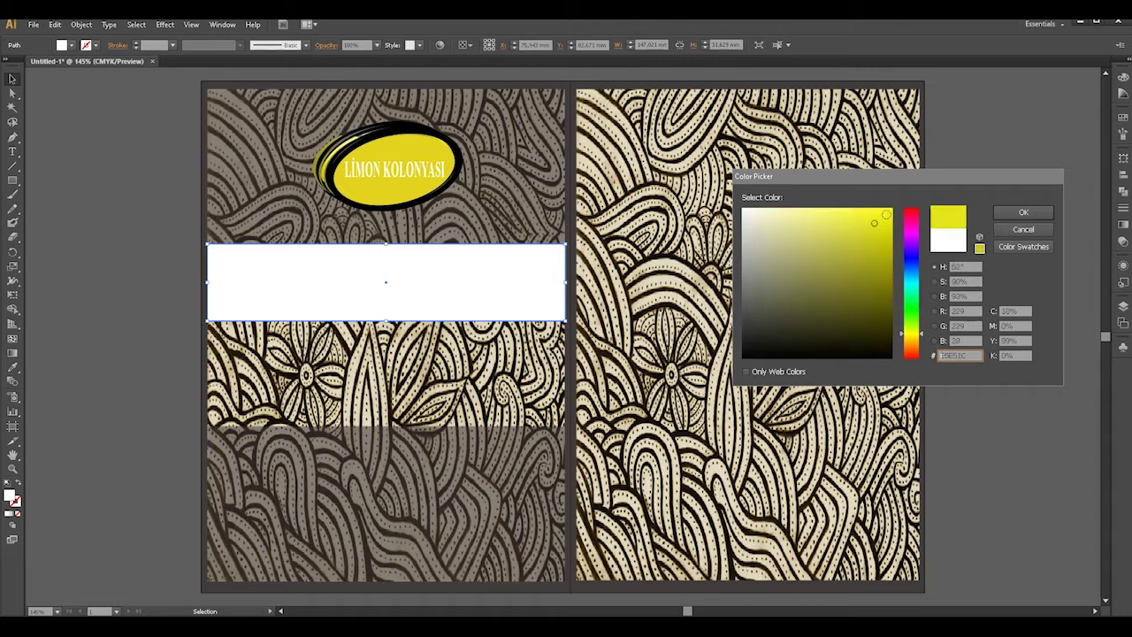
pyautogui.click(888, 212)
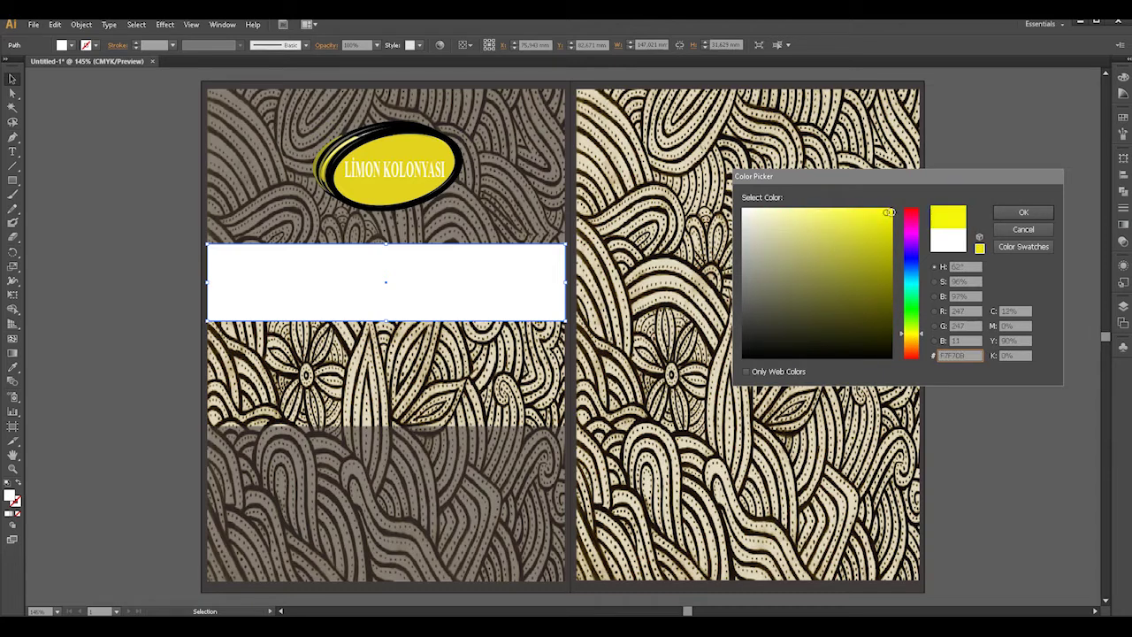
pyautogui.click(1022, 214)
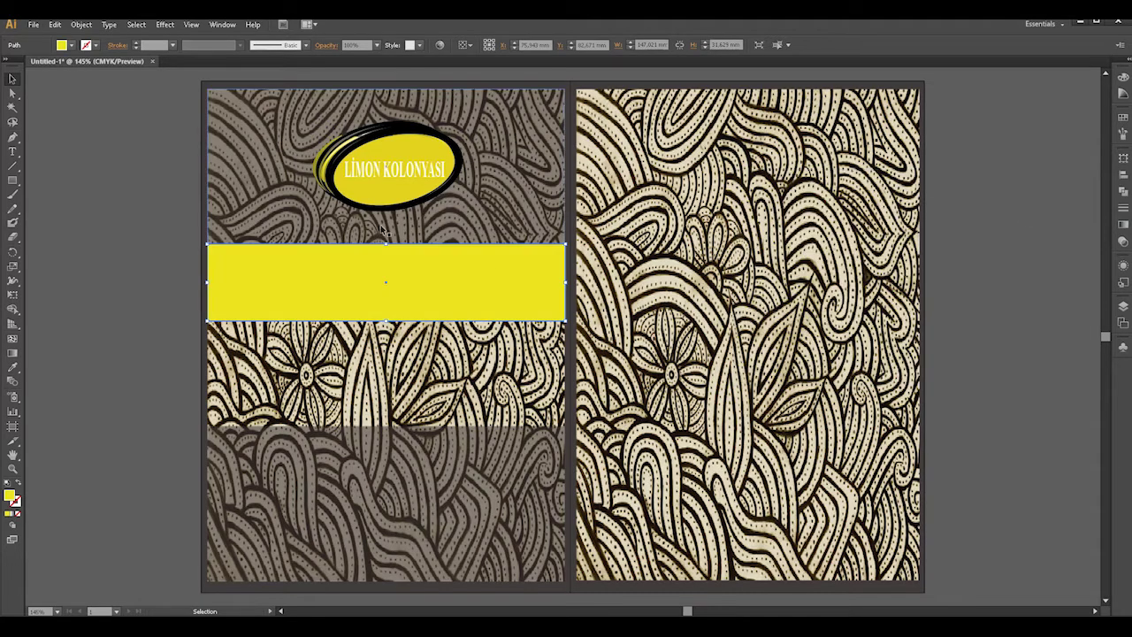
# Replace the yellow band's fill with the Orange, Yellow linear gradient preset.
pyautogui.click(1123, 223)
pyautogui.click(990, 168)
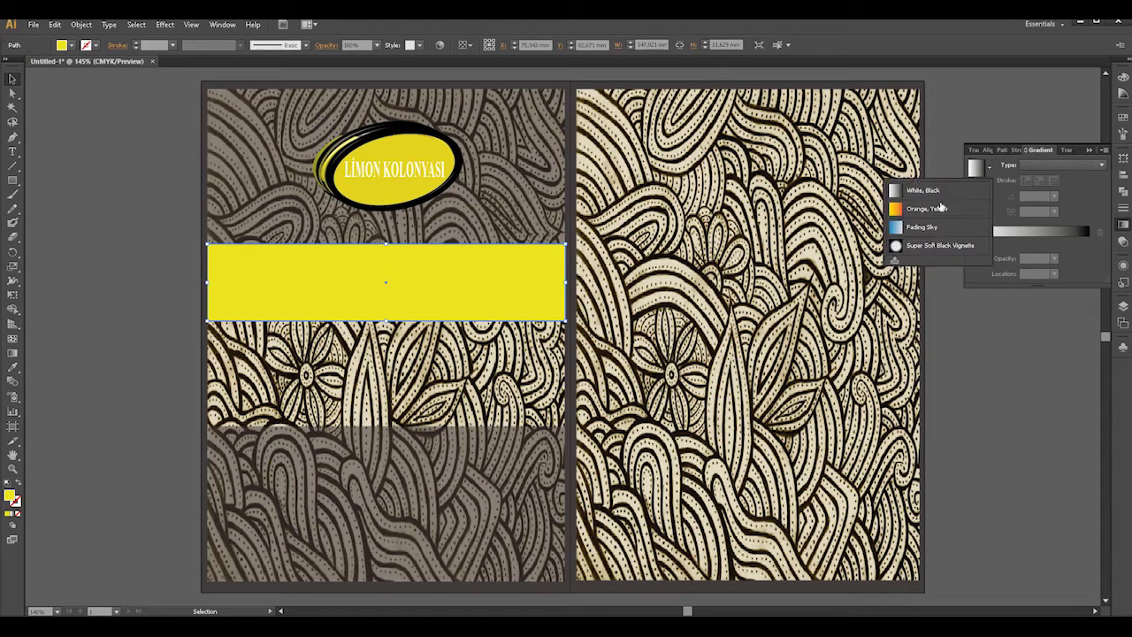
pyautogui.click(939, 210)
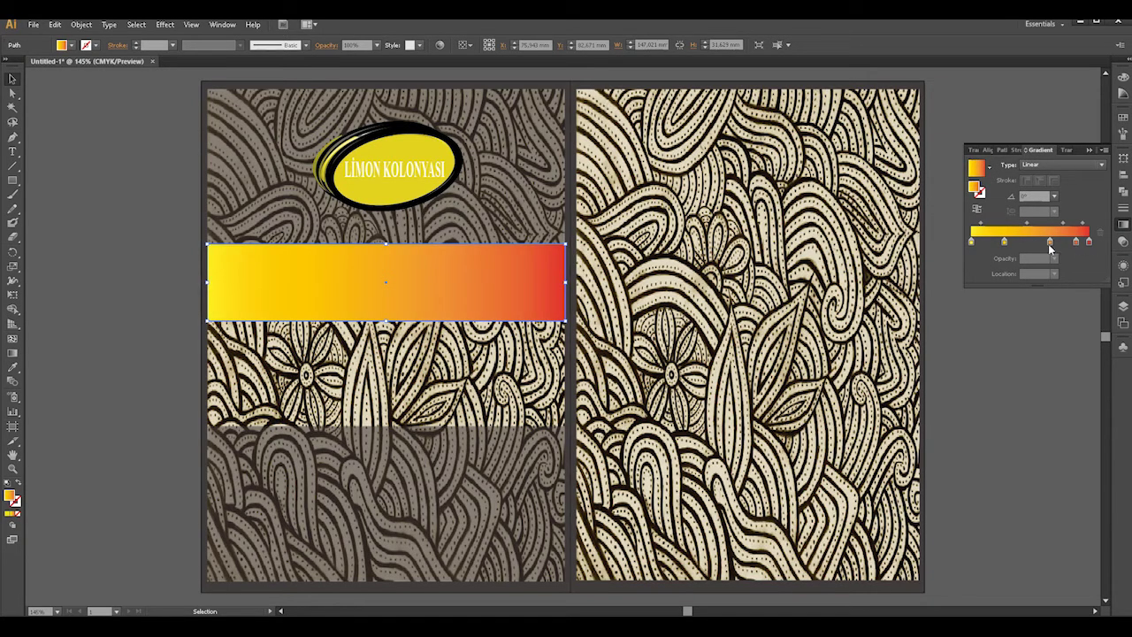
pyautogui.moveTo(1021, 242); pyautogui.dragTo(990, 244)
pyautogui.click(1090, 154)
pyautogui.click(60, 250)
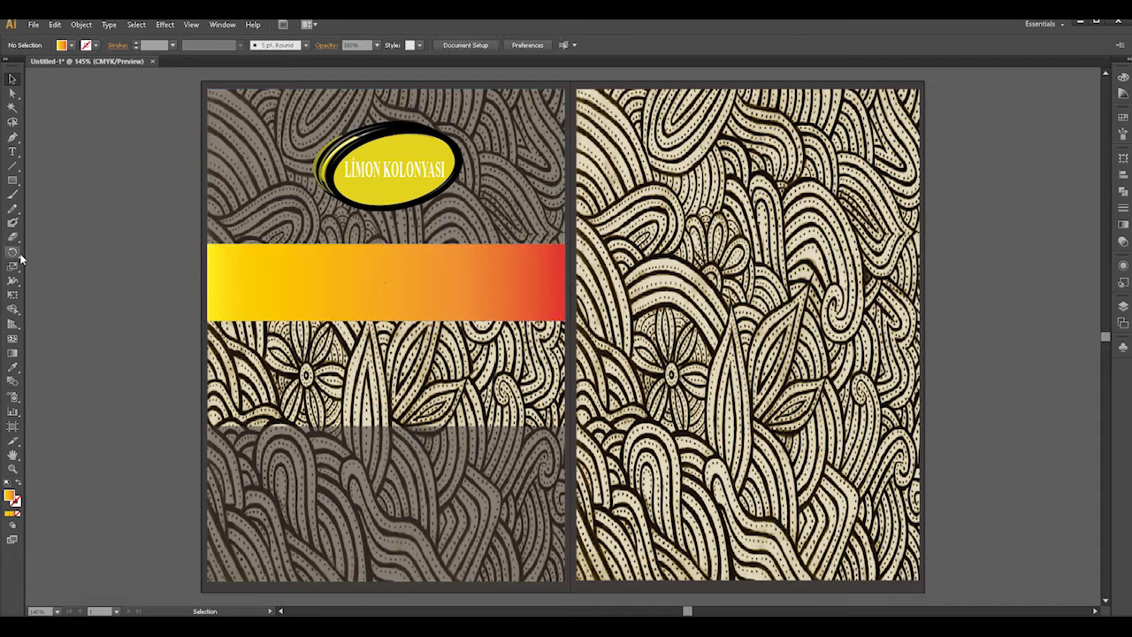
# Add the text "ELON" on the gradient band and enlarge it to about 78 mm wide, nearly filling the band's height.
pyautogui.click(12, 151)
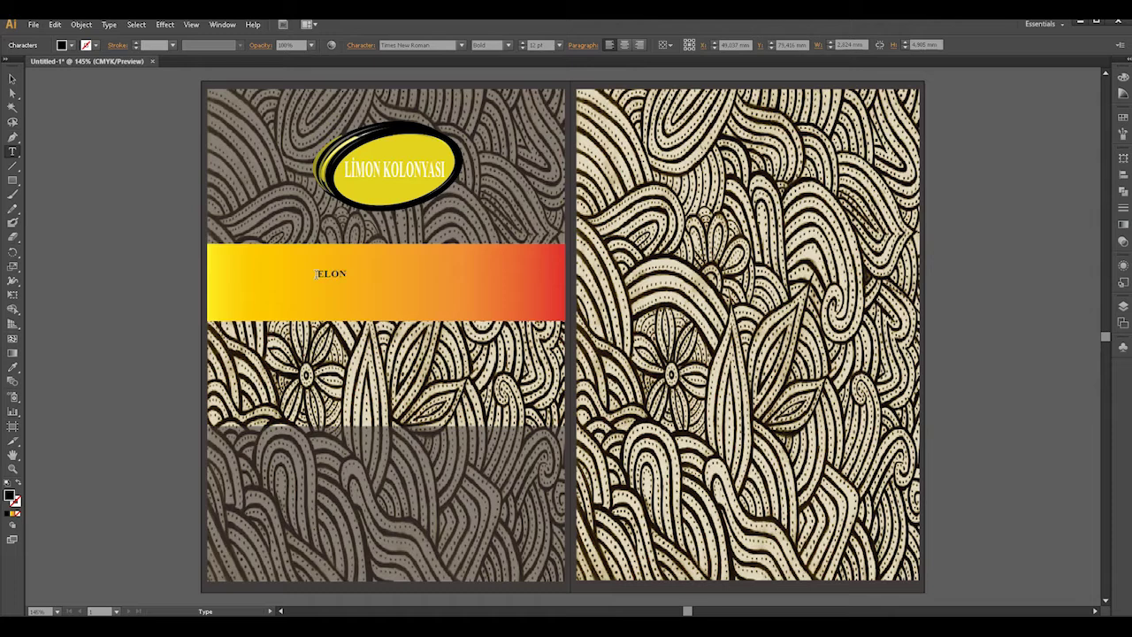
pyautogui.click(9, 79)
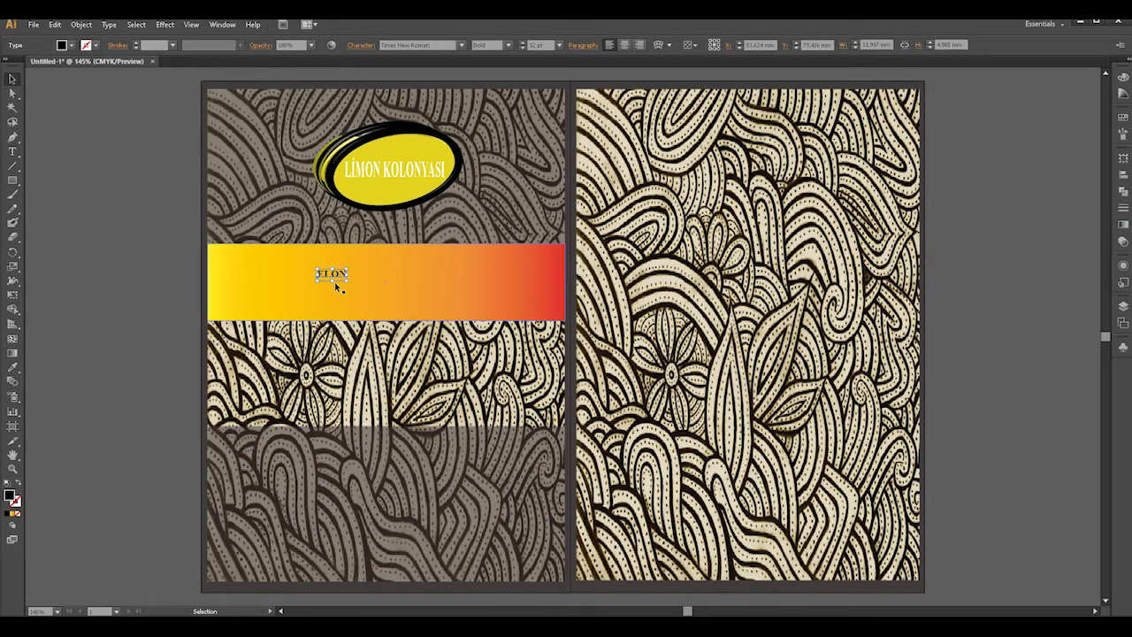
pyautogui.moveTo(336, 278); pyautogui.dragTo(439, 290)
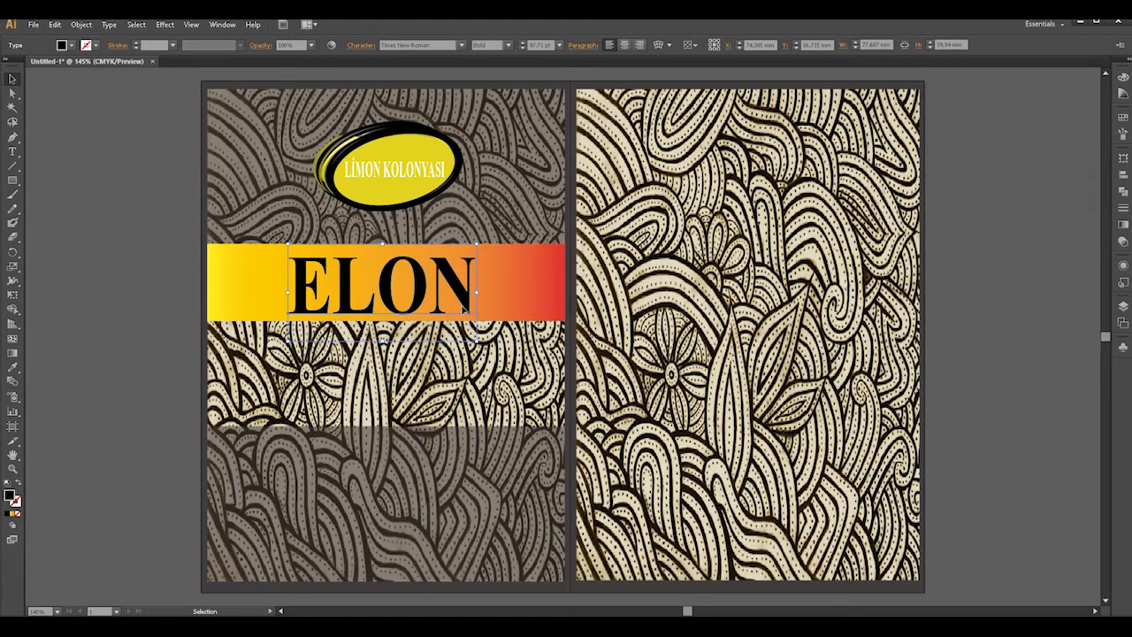
# Reposition the "ELON" text so that it sits centred on the gradient band.
pyautogui.click(192, 258)
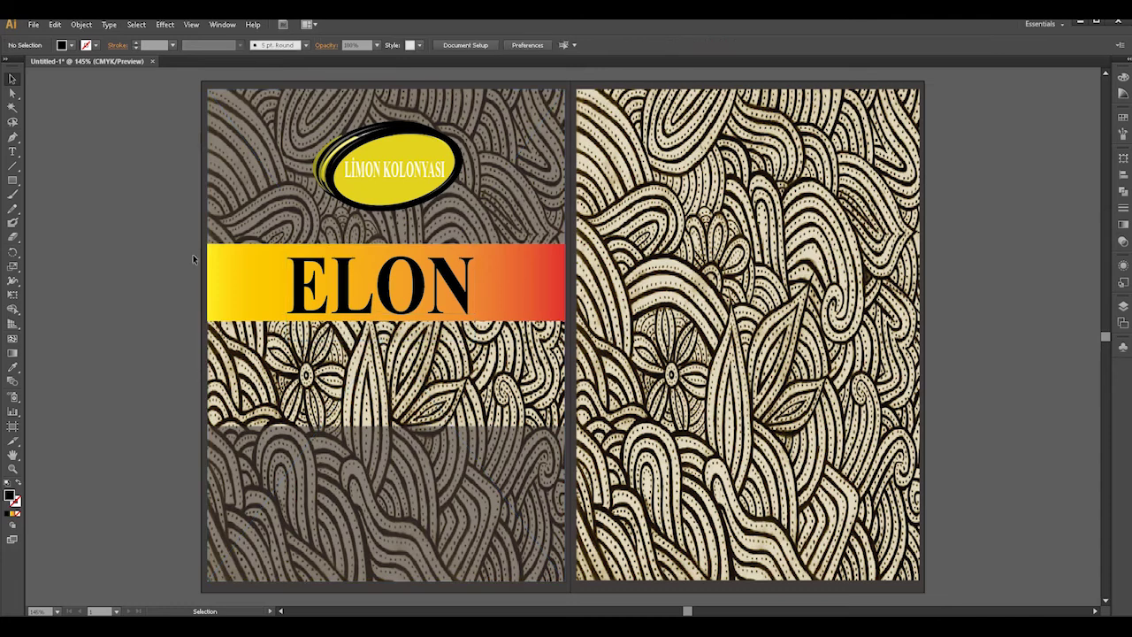
pyautogui.moveTo(462, 283); pyautogui.dragTo(468, 284)
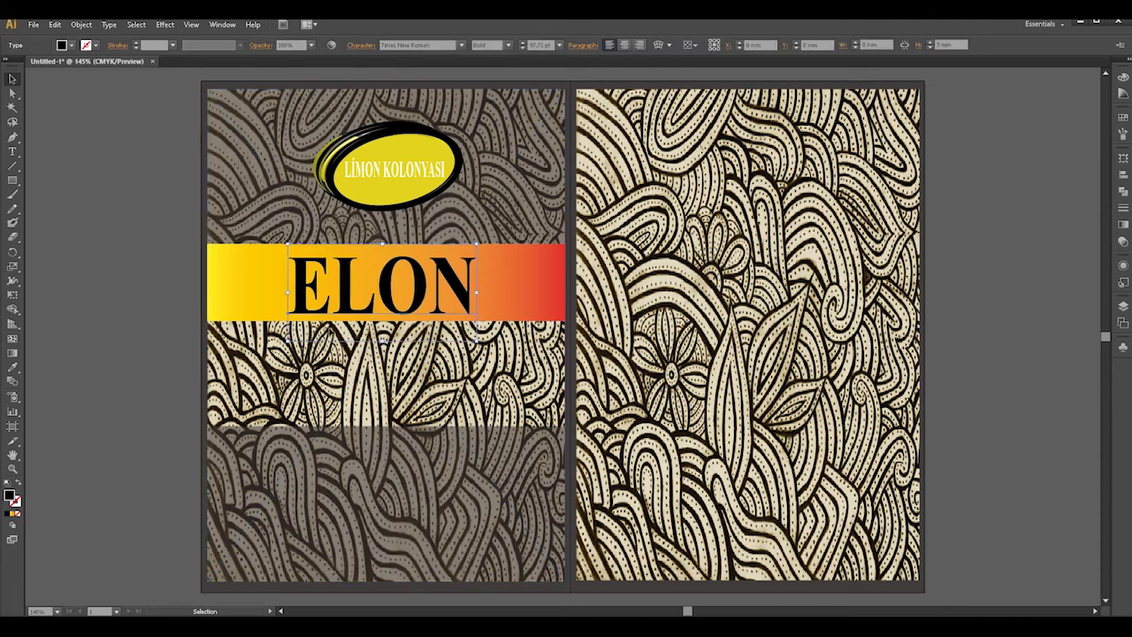
pyautogui.click(134, 251)
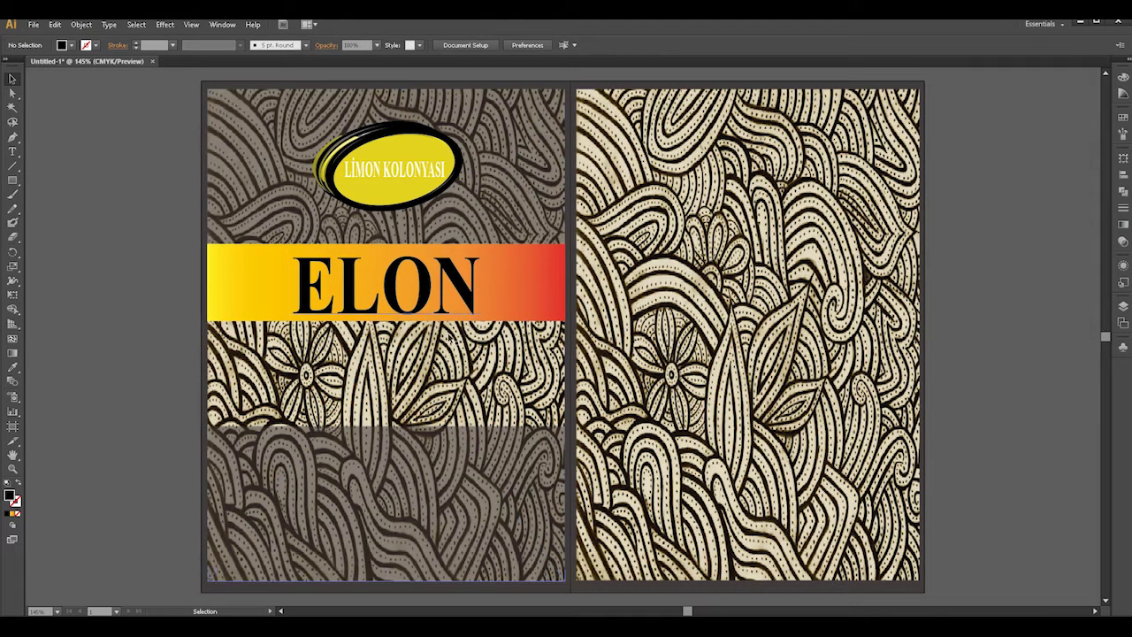
pyautogui.click(478, 293)
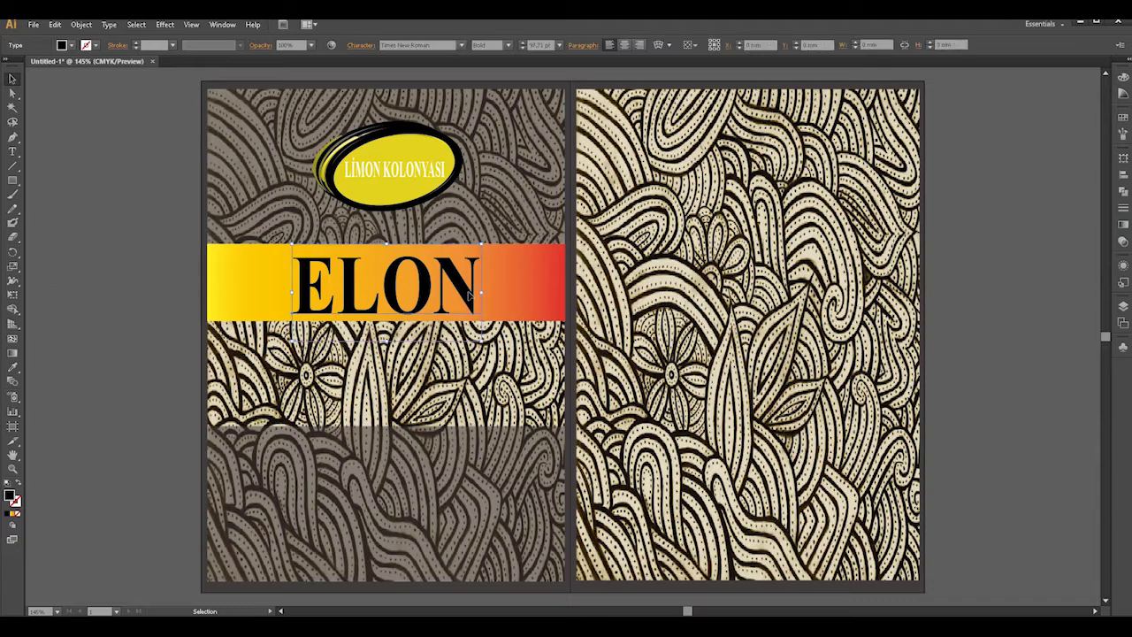
# Extend the lower dark overlay upward until it meets the bottom edge of the gradient band.
pyautogui.click(75, 262)
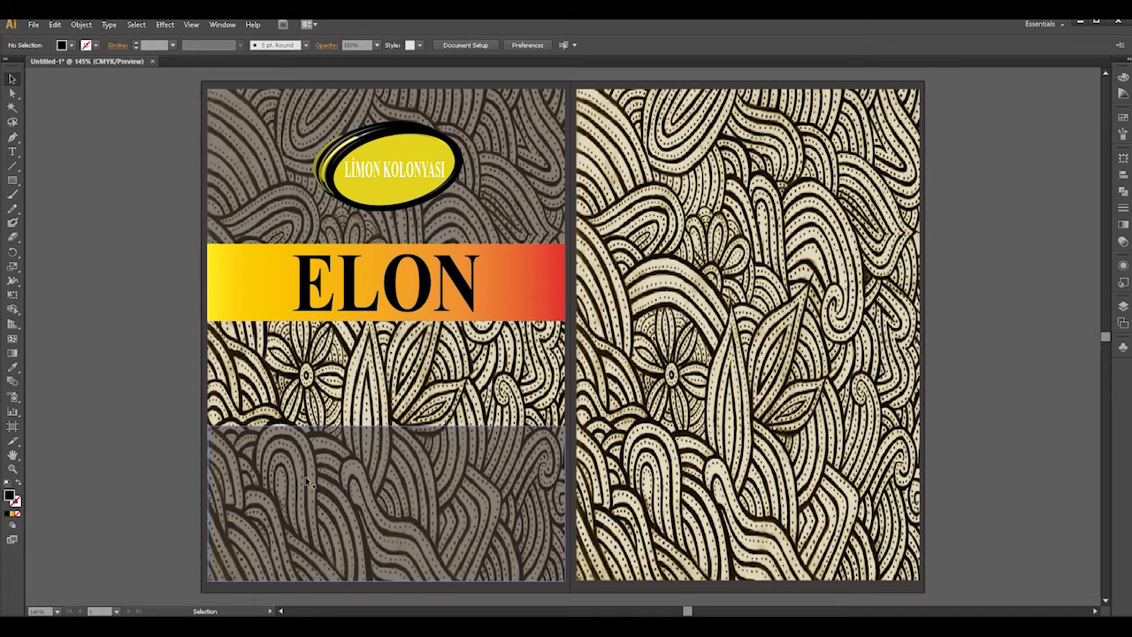
pyautogui.click(409, 433)
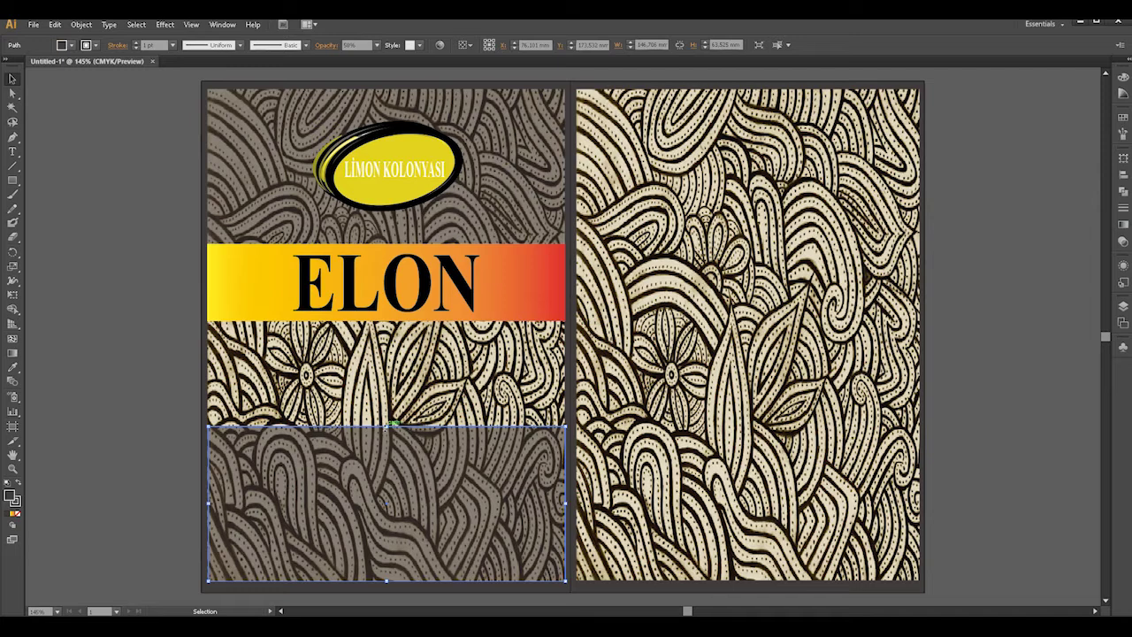
pyautogui.moveTo(389, 426); pyautogui.dragTo(386, 320)
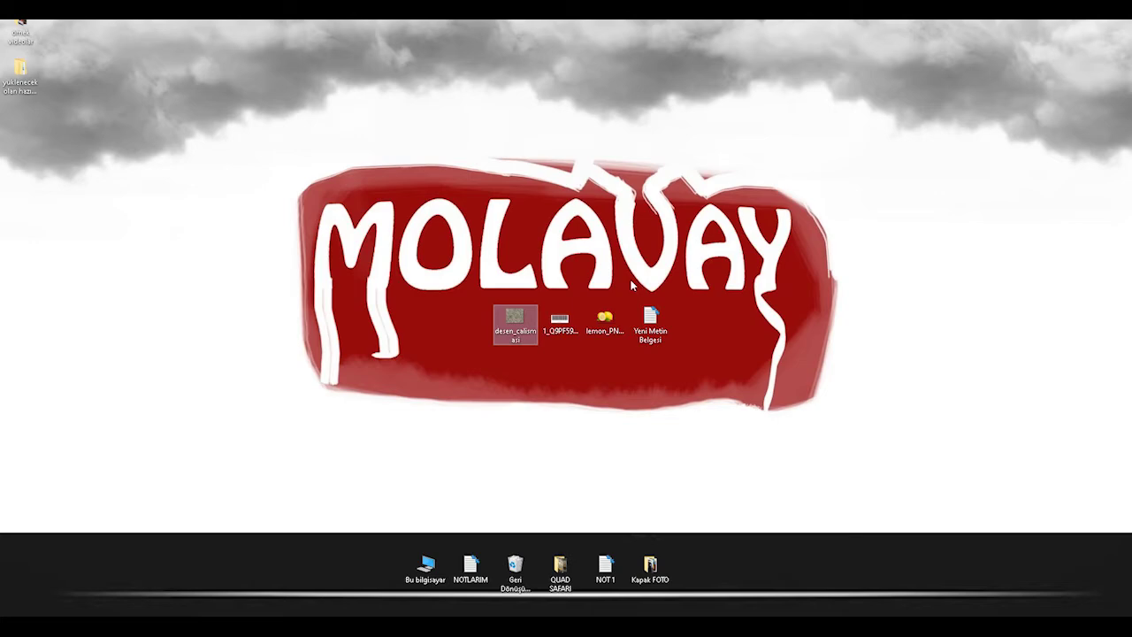
# Place the lemon image from the desktop into the label and scale it to about 46 mm wide below the band.
pyautogui.moveTo(605, 320); pyautogui.dragTo(350, 365)
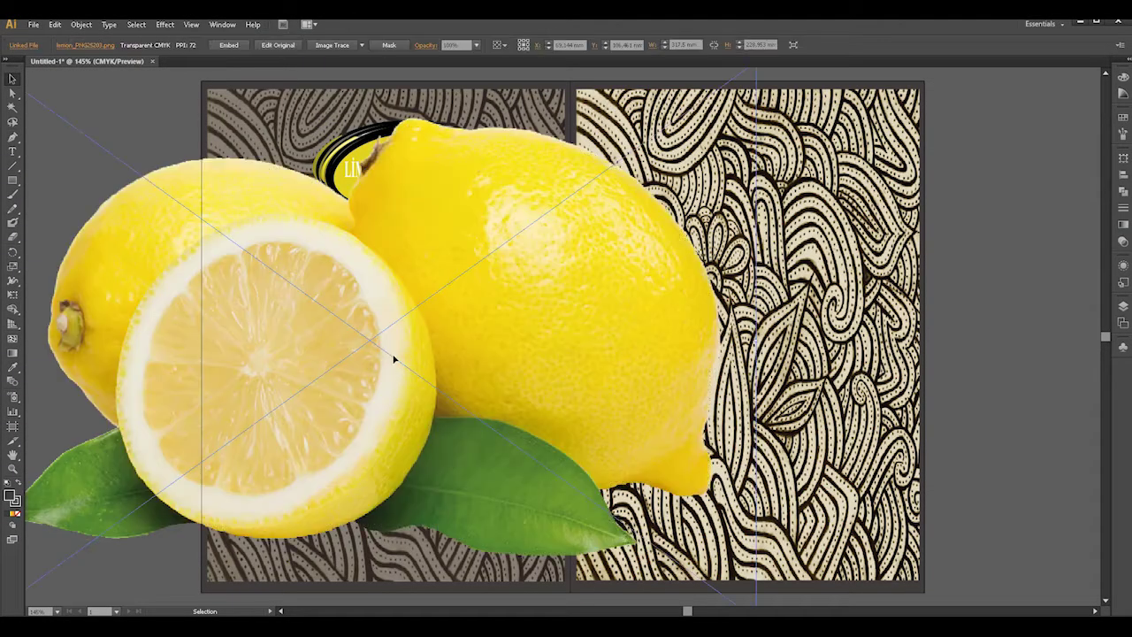
pyautogui.moveTo(468, 313); pyautogui.dragTo(608, 324)
pyautogui.moveTo(125, 74); pyautogui.dragTo(676, 426)
pyautogui.moveTo(683, 497); pyautogui.dragTo(444, 437)
pyautogui.moveTo(519, 525); pyautogui.dragTo(433, 420)
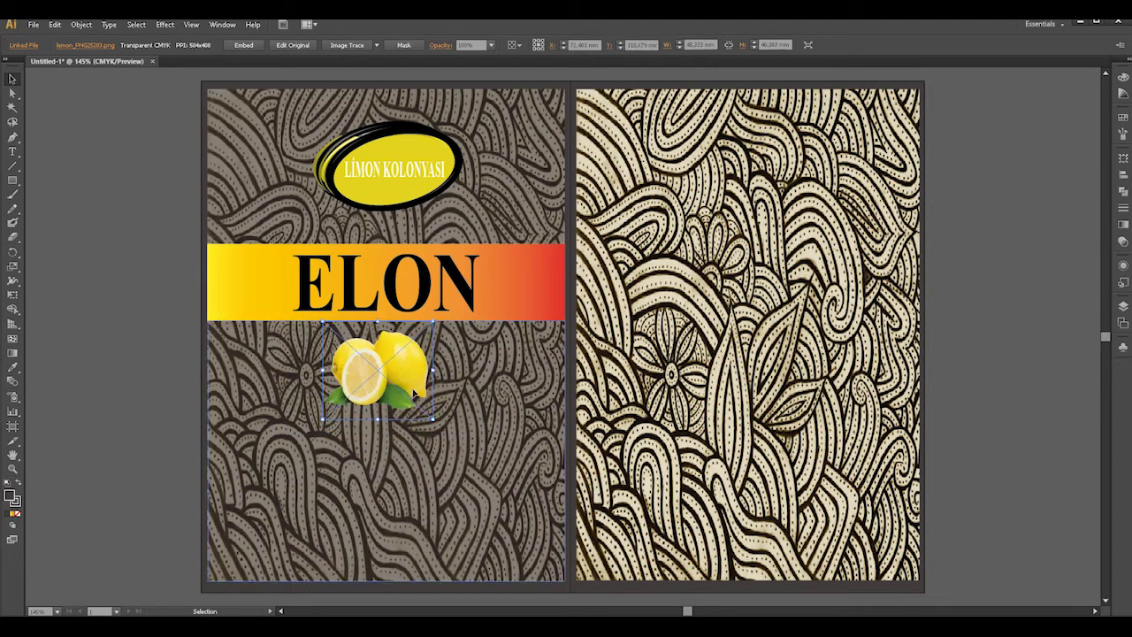
# Nudge the lemon image horizontally so that it is centred beneath the "ELON" text.
pyautogui.press('Right')
pyautogui.press('Right')
pyautogui.press('Right')
pyautogui.press('Right')
pyautogui.press('Right')
pyautogui.press('Right')
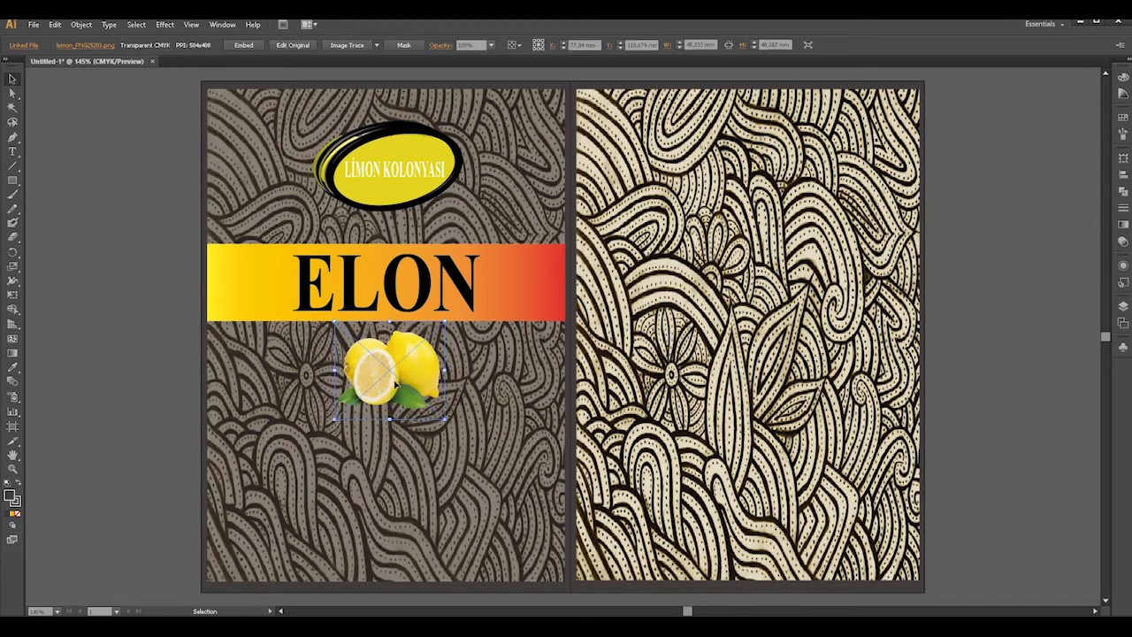
pyautogui.press('Left')
pyautogui.press('Left')
pyautogui.click(113, 290)
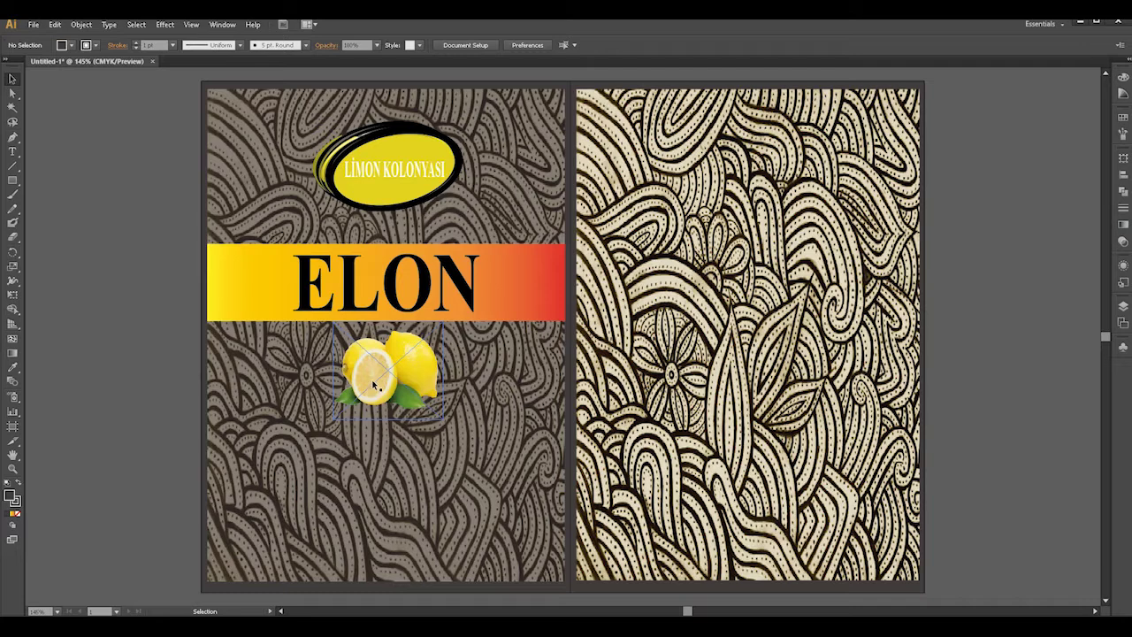
# Redirect the gradient of the rectangle below the lemons so that it runs vertically from white at the top to black at the bottom.
pyautogui.click(13, 354)
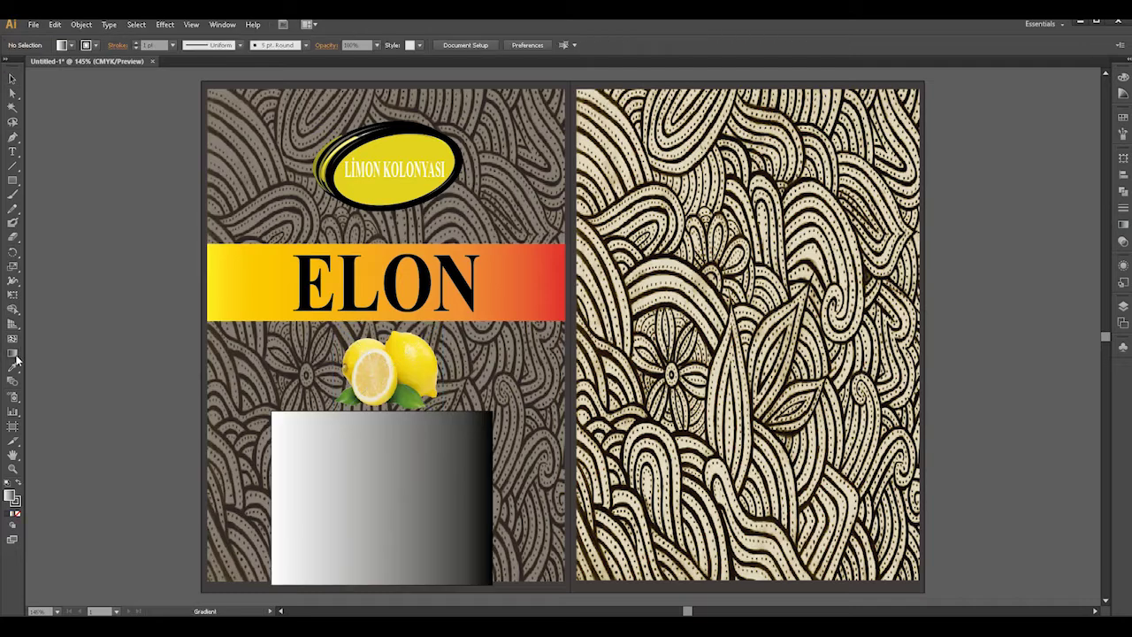
pyautogui.click(380, 470)
pyautogui.moveTo(384, 460); pyautogui.dragTo(375, 579)
pyautogui.moveTo(383, 429)
pyautogui.mouseDown()
pyautogui.moveTo(394, 573)
pyautogui.moveTo(380, 561)
pyautogui.mouseUp()
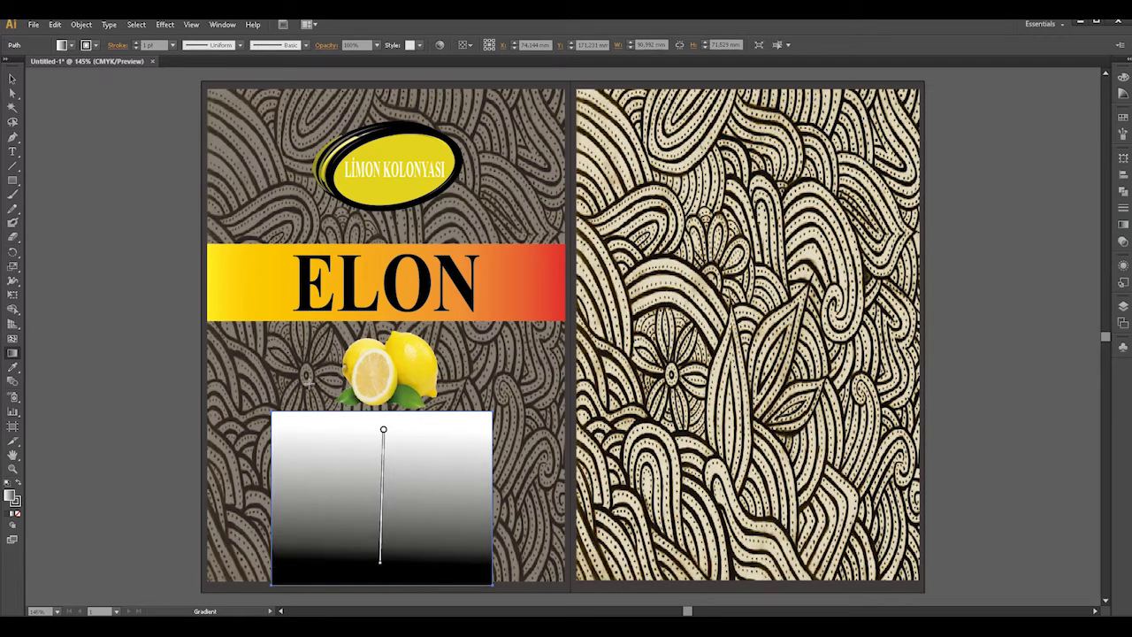
pyautogui.click(12, 80)
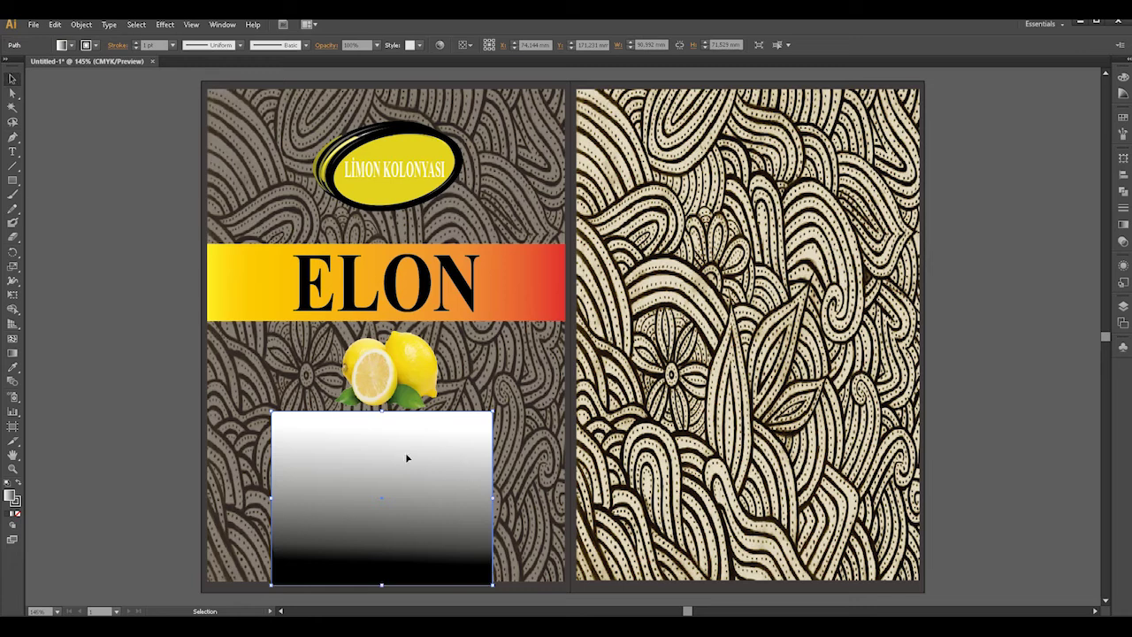
pyautogui.click(119, 242)
pyautogui.hotkey('ctrl', '-')
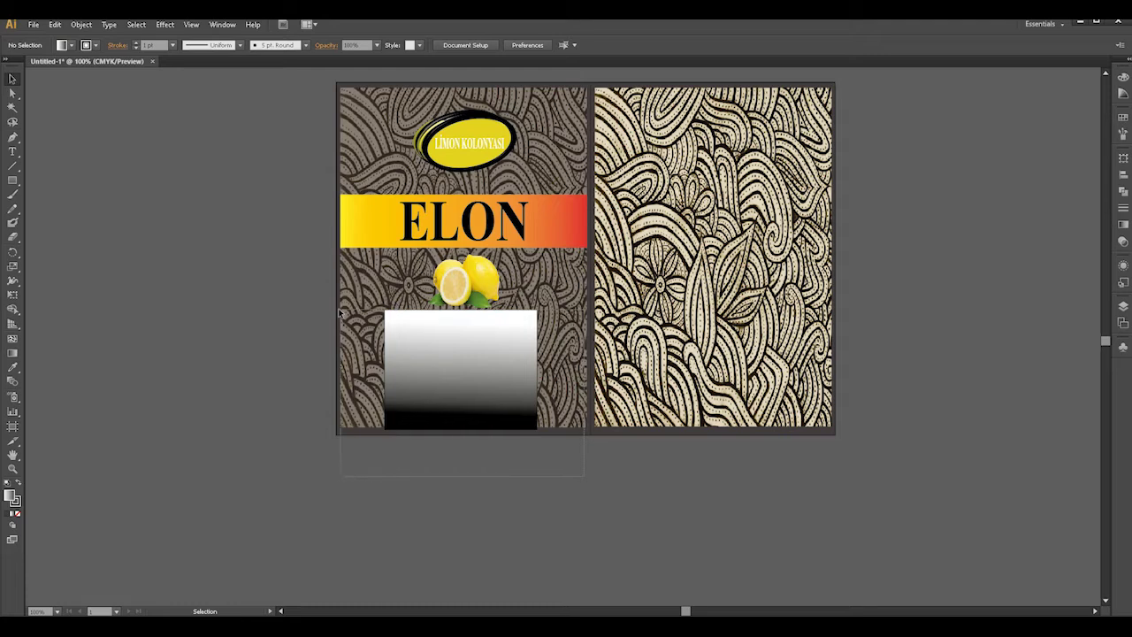
pyautogui.click(341, 311)
pyautogui.click(580, 497)
pyautogui.click(371, 345)
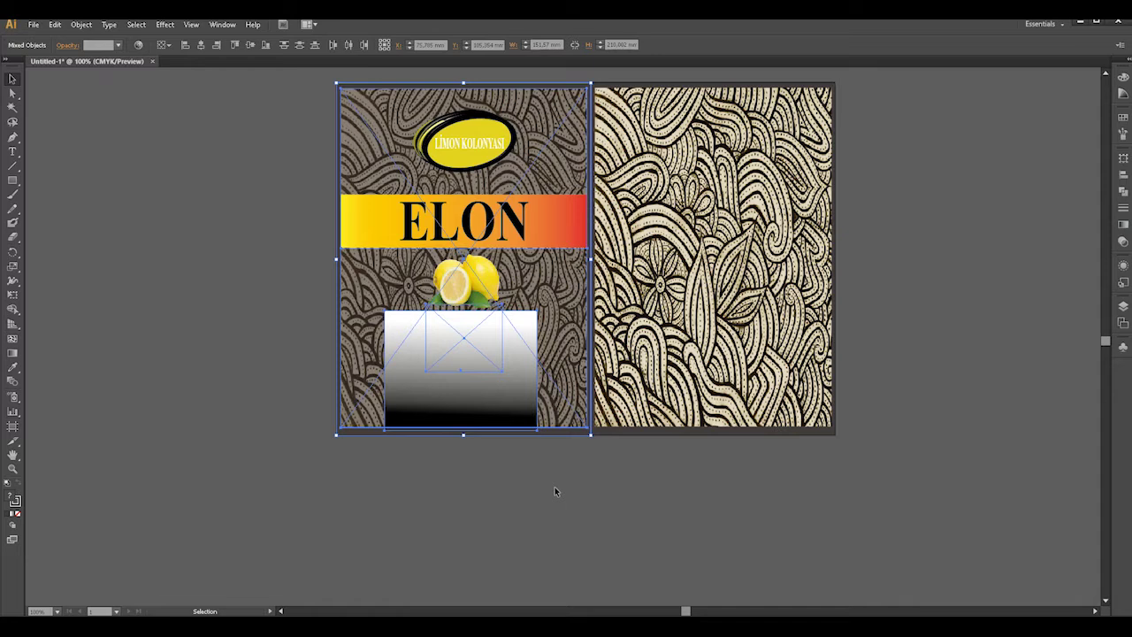
pyautogui.hotkey('shift', 'Down')
pyautogui.hotkey('shift', 'Down')
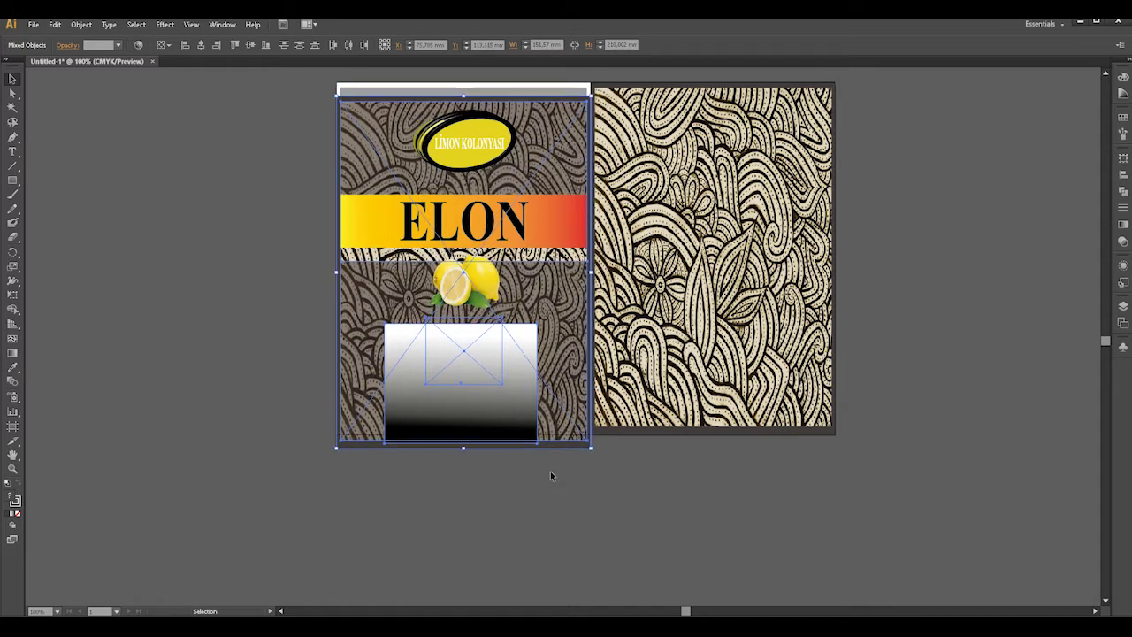
pyautogui.press('a')
pyautogui.press('Up')
pyautogui.press('Up')
pyautogui.press('Up')
pyautogui.press('Up')
pyautogui.press('Up')
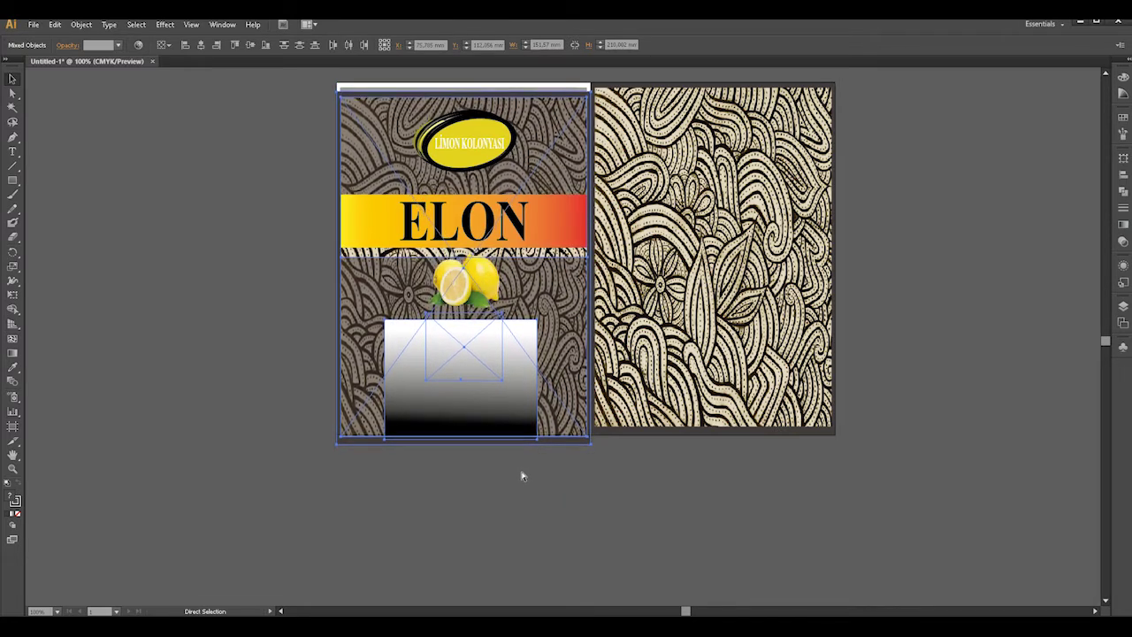
pyautogui.press('Up')
pyautogui.press('Up')
pyautogui.press('Up')
pyautogui.press('Up')
pyautogui.press('Up')
pyautogui.press('Up')
pyautogui.press('Up')
pyautogui.press('Up')
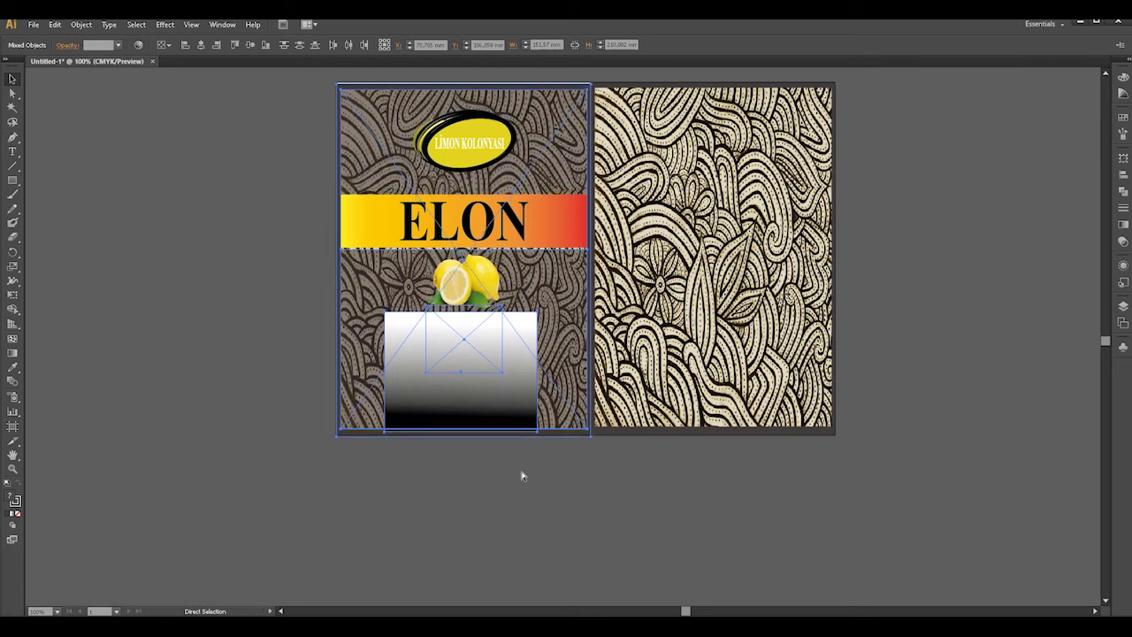
pyautogui.hotkey('ctrl', 'Up')
pyautogui.hotkey('ctrl', 'Up')
# Move the lower overlay, the pattern image and the dark frame off the left panel onto the empty canvas beside it.
pyautogui.click(519, 481)
pyautogui.moveTo(576, 365); pyautogui.dragTo(294, 365)
pyautogui.moveTo(555, 367); pyautogui.dragTo(292, 369)
pyautogui.moveTo(556, 382); pyautogui.dragTo(308, 381)
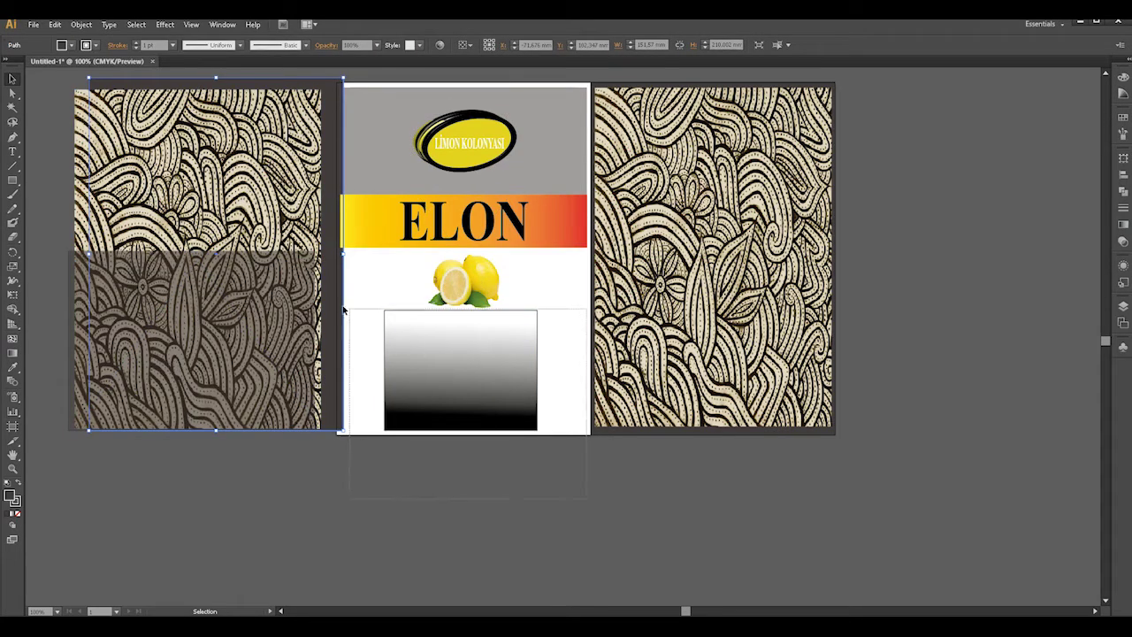
# Select the gradient rectangle together with the mirrored lemon image and make an opacity mask from them.
pyautogui.moveTo(355, 318); pyautogui.dragTo(498, 394)
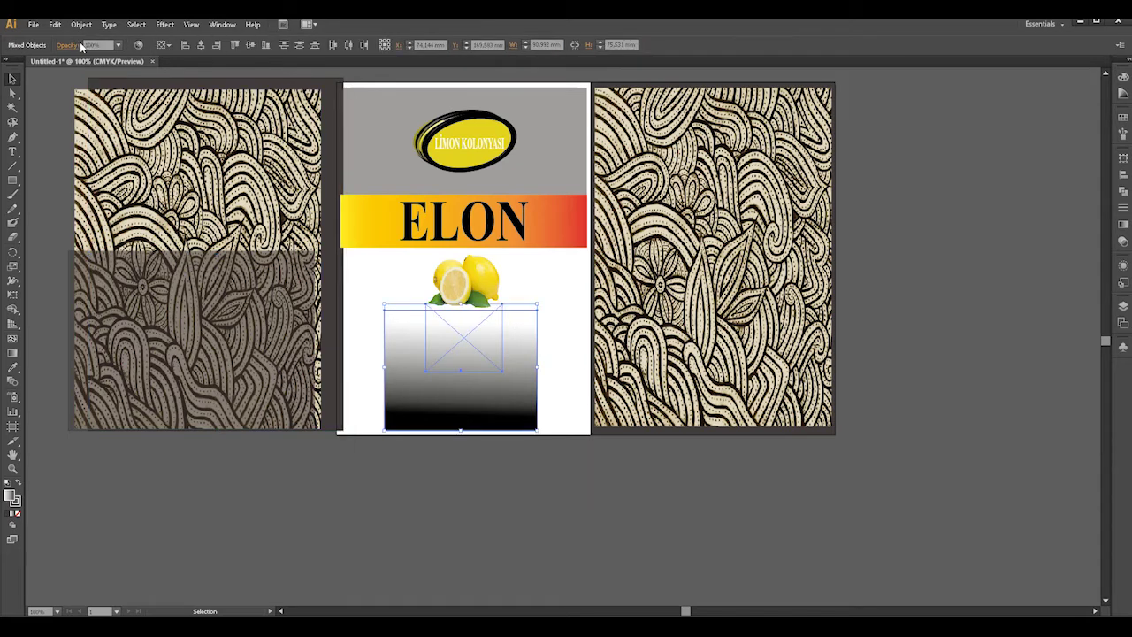
pyautogui.click(67, 45)
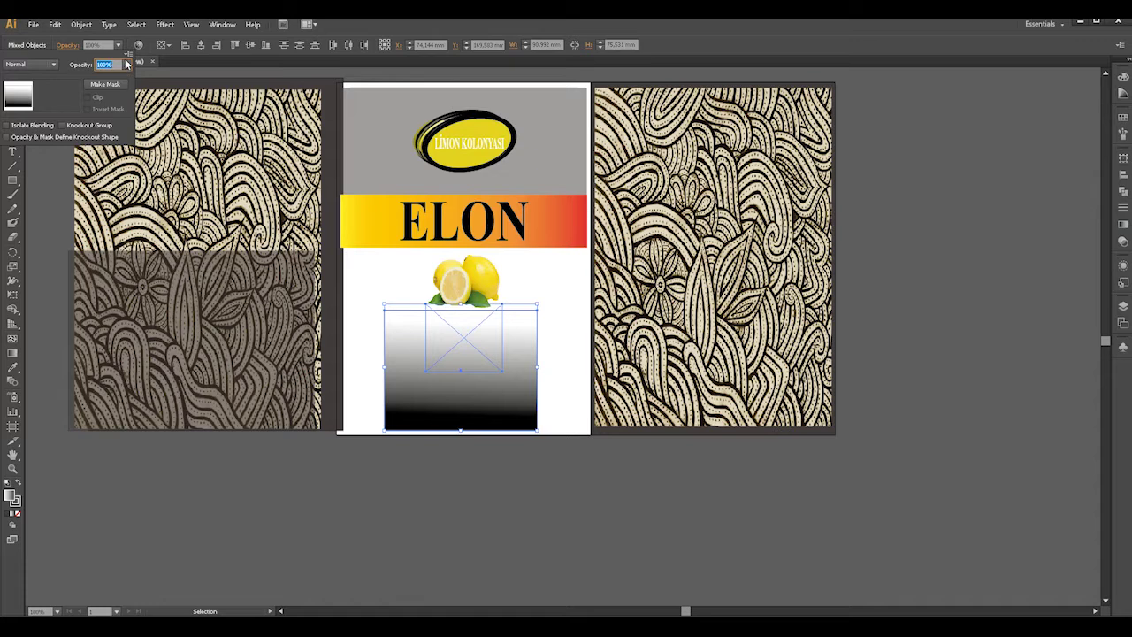
pyautogui.click(128, 57)
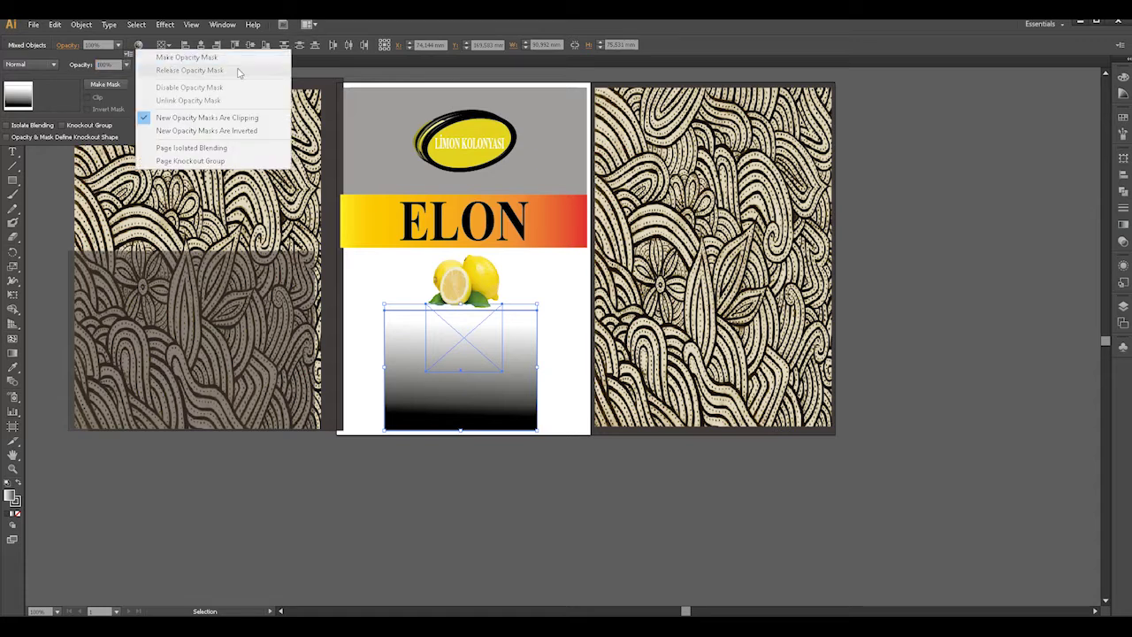
pyautogui.click(177, 59)
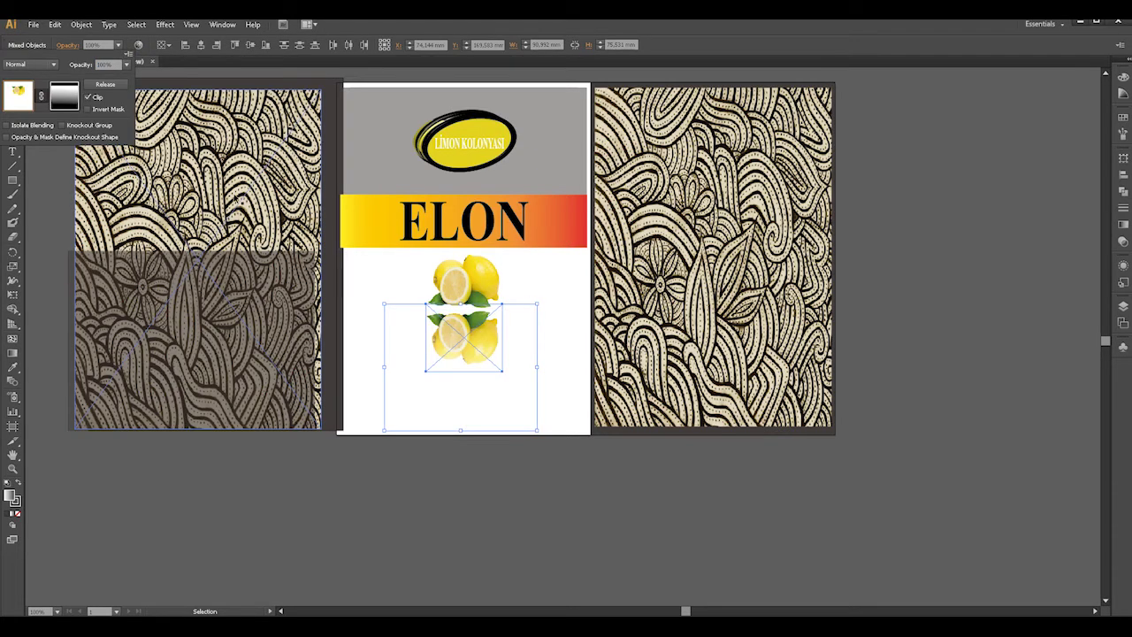
# Lower the opacity of the masked lemon reflection, trying 60% and settling on 50%.
pyautogui.click(127, 64)
pyautogui.click(139, 155)
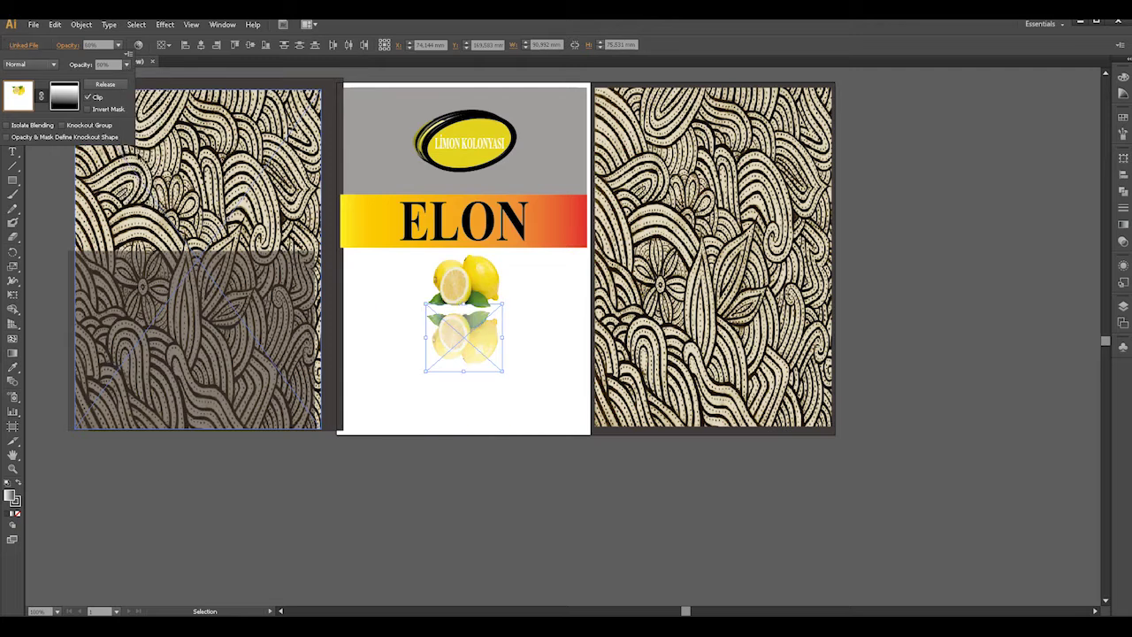
pyautogui.click(127, 64)
pyautogui.click(139, 143)
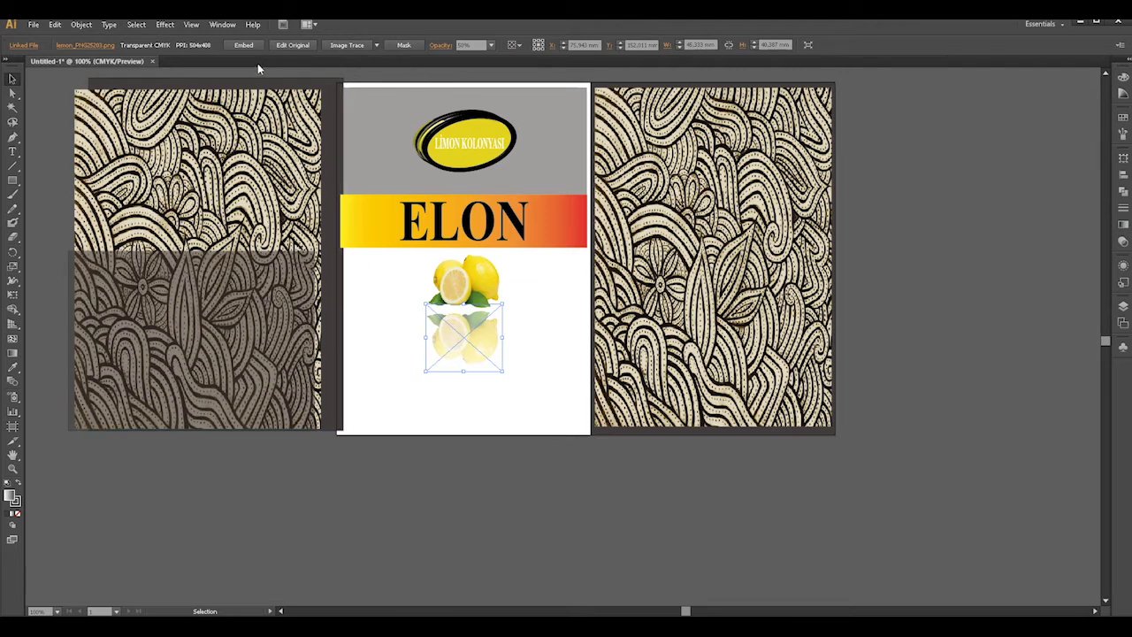
pyautogui.click(415, 396)
pyautogui.click(464, 343)
pyautogui.click(492, 44)
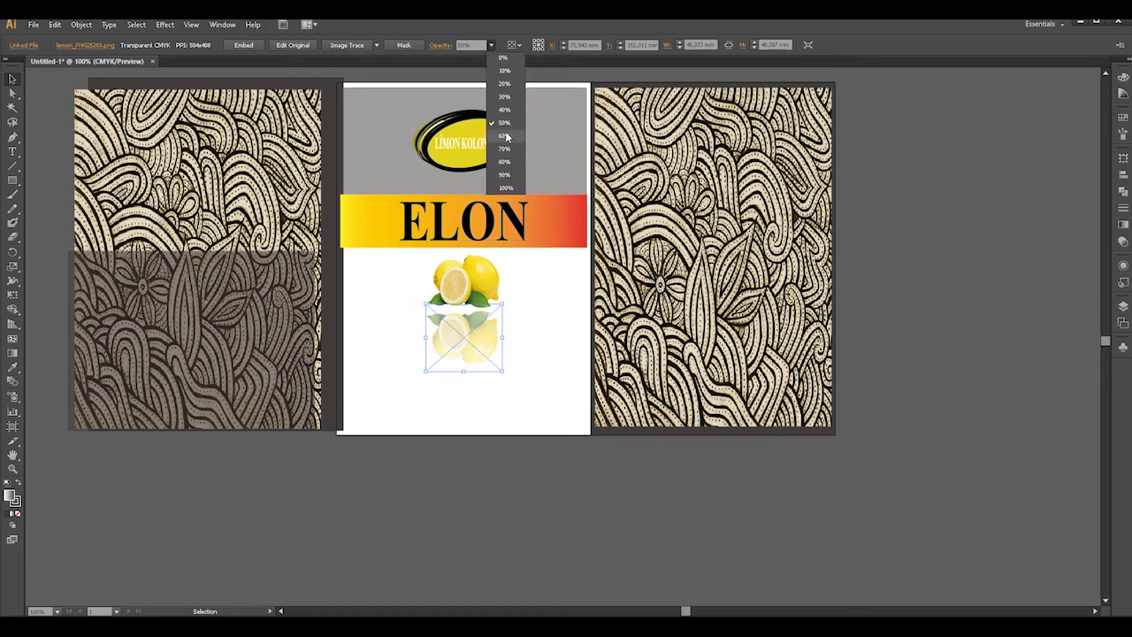
pyautogui.click(533, 288)
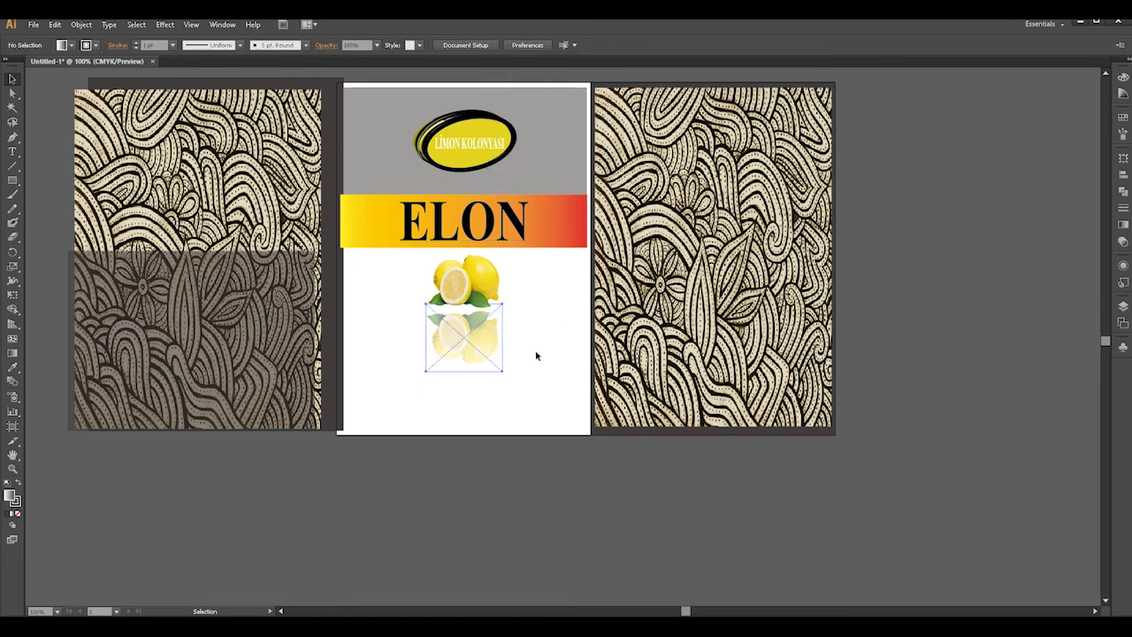
# Nudge the lemon reflection slightly upward, closer to the lemons above it.
pyautogui.press('Up')
pyautogui.press('Up')
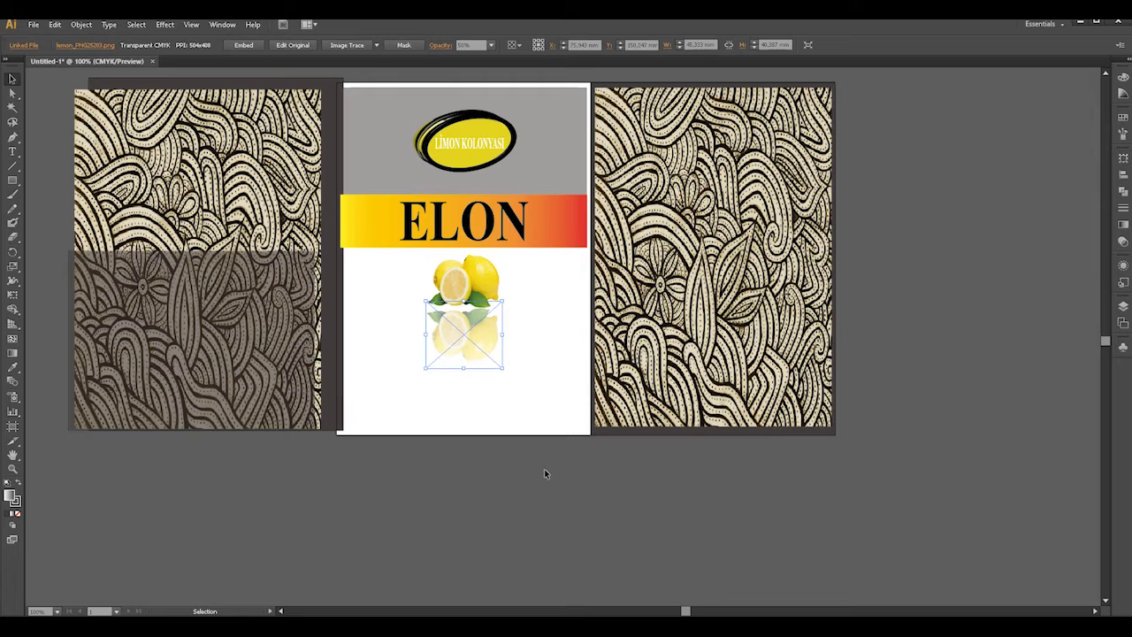
# Move the lower overlay, the pattern image and the dark frame from the empty canvas back onto the left panel.
pyautogui.click(486, 420)
pyautogui.moveTo(283, 343); pyautogui.dragTo(550, 356)
pyautogui.moveTo(331, 294); pyautogui.dragTo(495, 262)
pyautogui.click(319, 399)
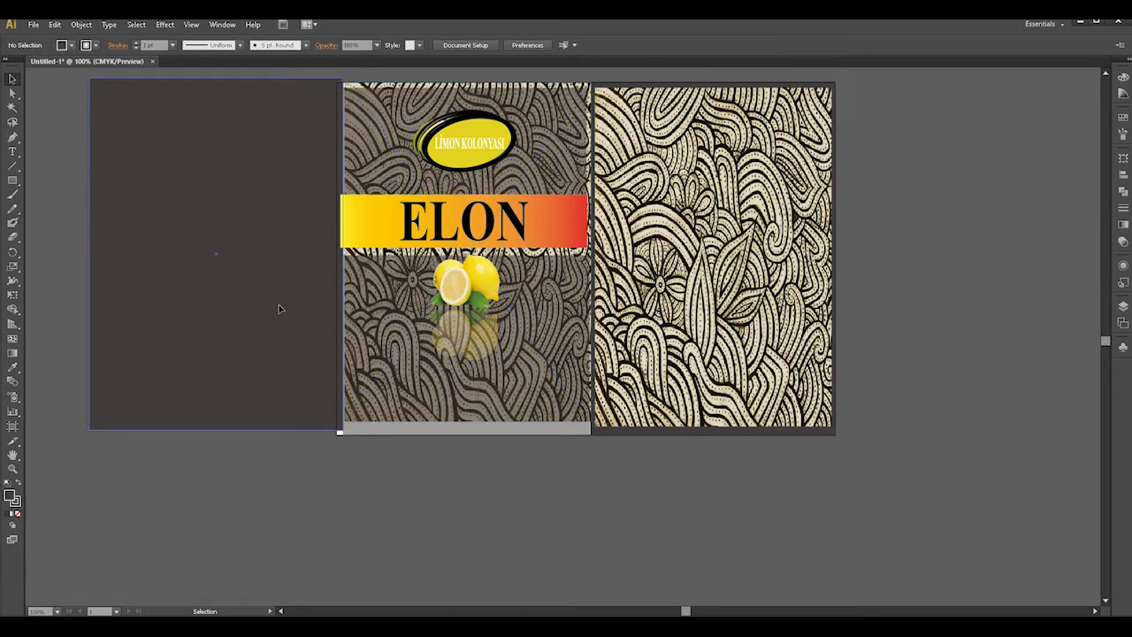
pyautogui.moveTo(277, 309); pyautogui.dragTo(518, 311)
pyautogui.click(549, 464)
# Shift both dark overlays out of the way and align the pattern image inside the left panel's dark frame.
pyautogui.click(531, 405)
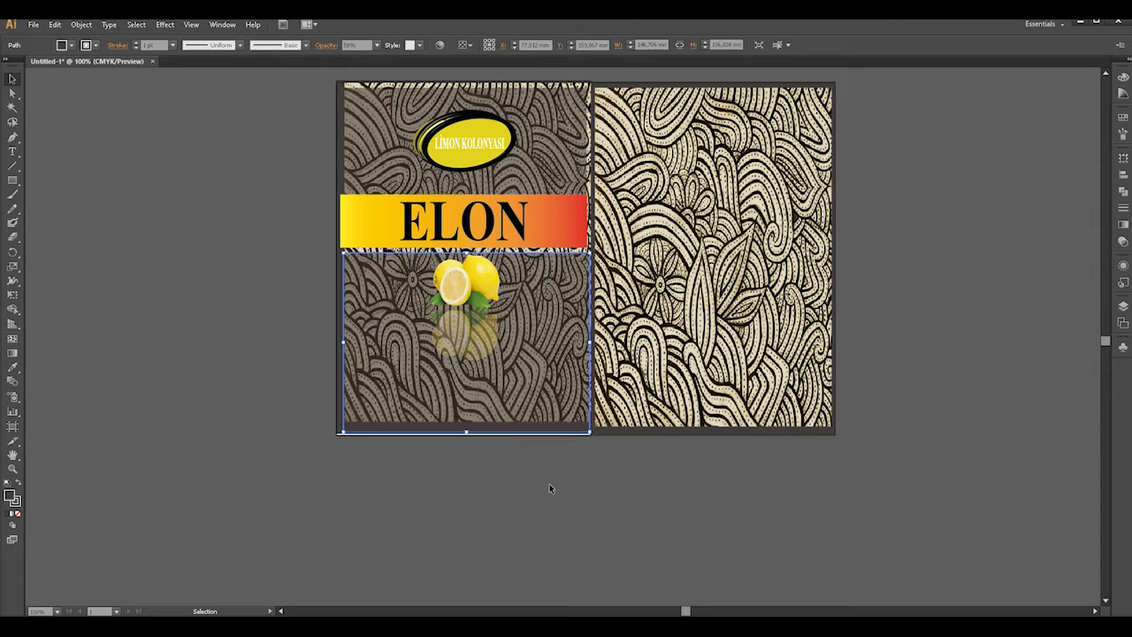
pyautogui.click(531, 518)
pyautogui.moveTo(396, 393); pyautogui.dragTo(396, 466)
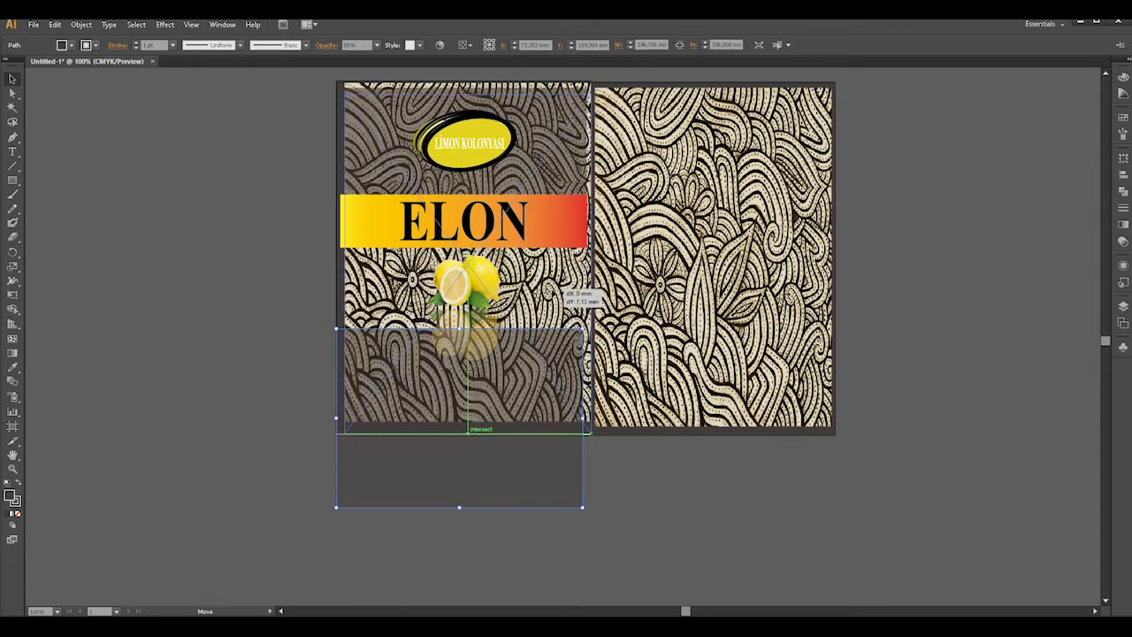
pyautogui.click(570, 296)
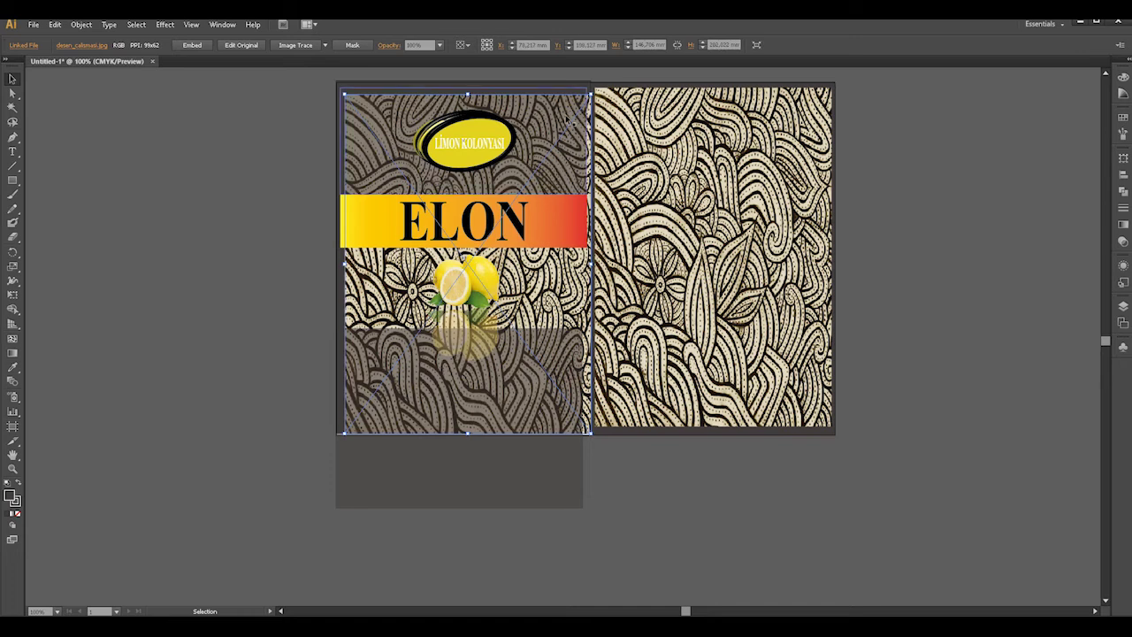
pyautogui.click(273, 309)
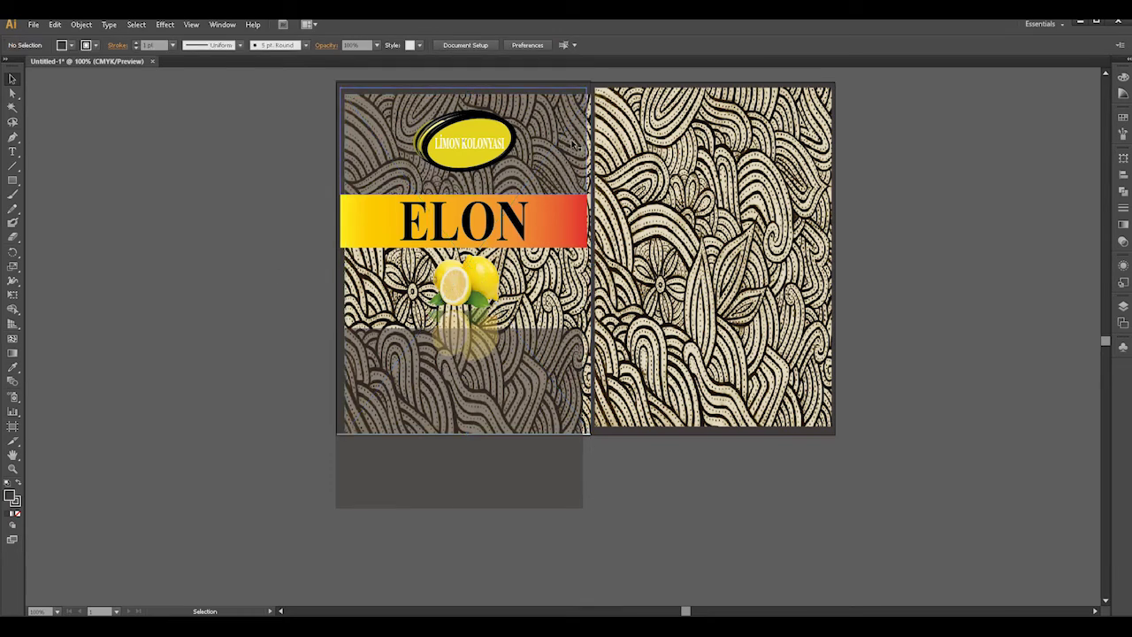
pyautogui.moveTo(572, 142); pyautogui.dragTo(542, 219)
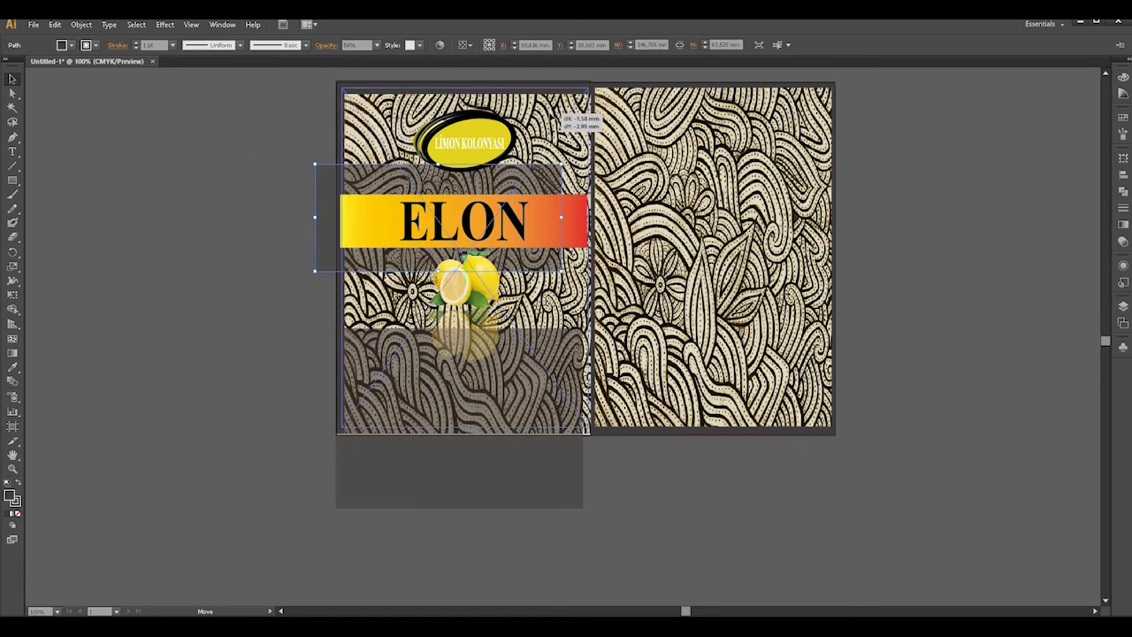
pyautogui.moveTo(576, 111); pyautogui.dragTo(572, 105)
pyautogui.press('Right')
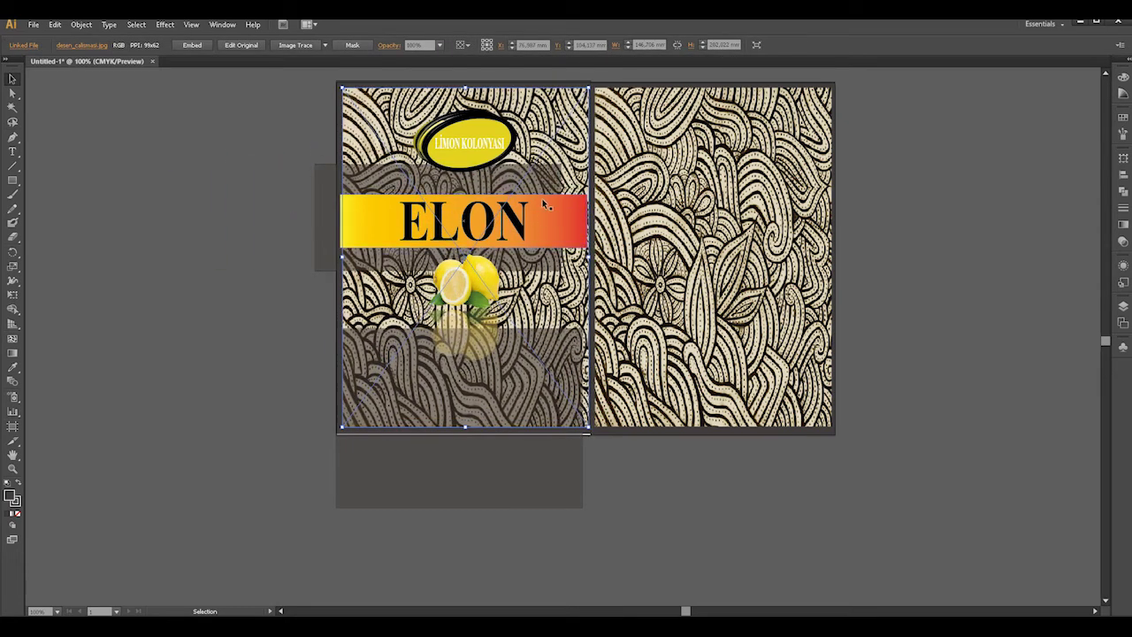
# Place the two dark overlays back over the left pattern, above and below the ELON band, aligned with the pattern's edges.
pyautogui.moveTo(545, 205); pyautogui.dragTo(571, 101)
pyautogui.moveTo(531, 427); pyautogui.dragTo(548, 316)
pyautogui.click(579, 482)
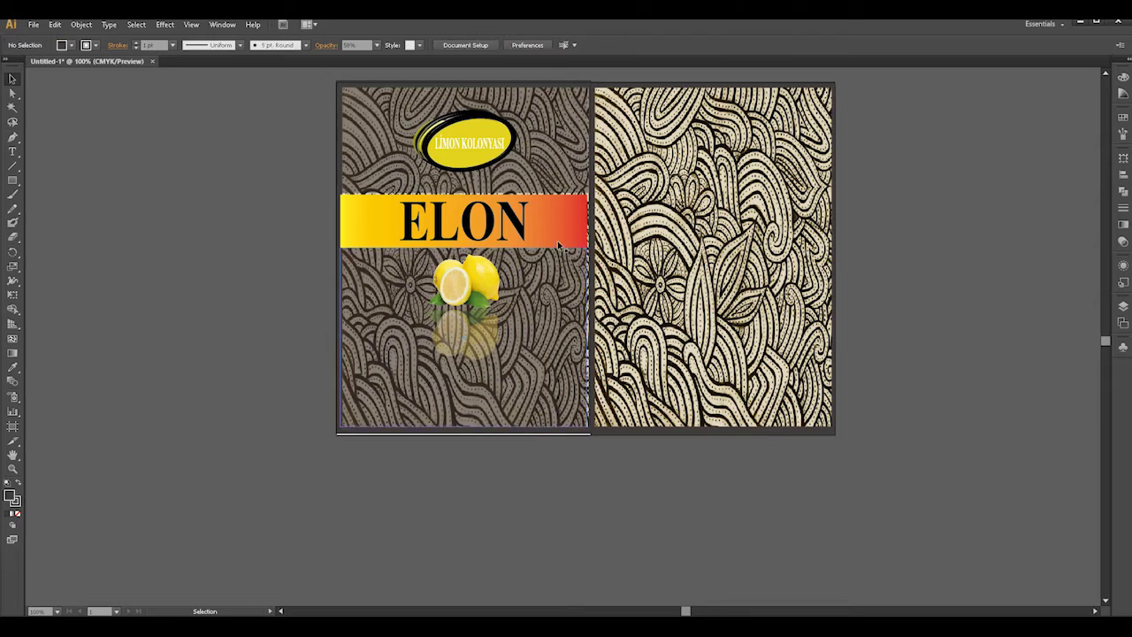
pyautogui.click(541, 213)
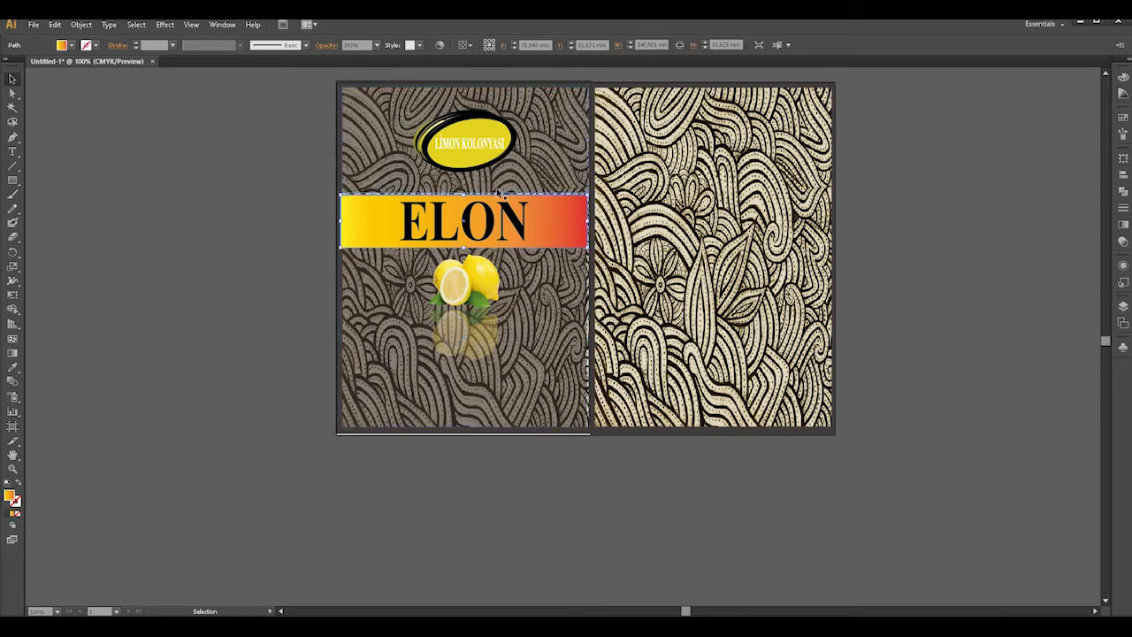
pyautogui.click(469, 195)
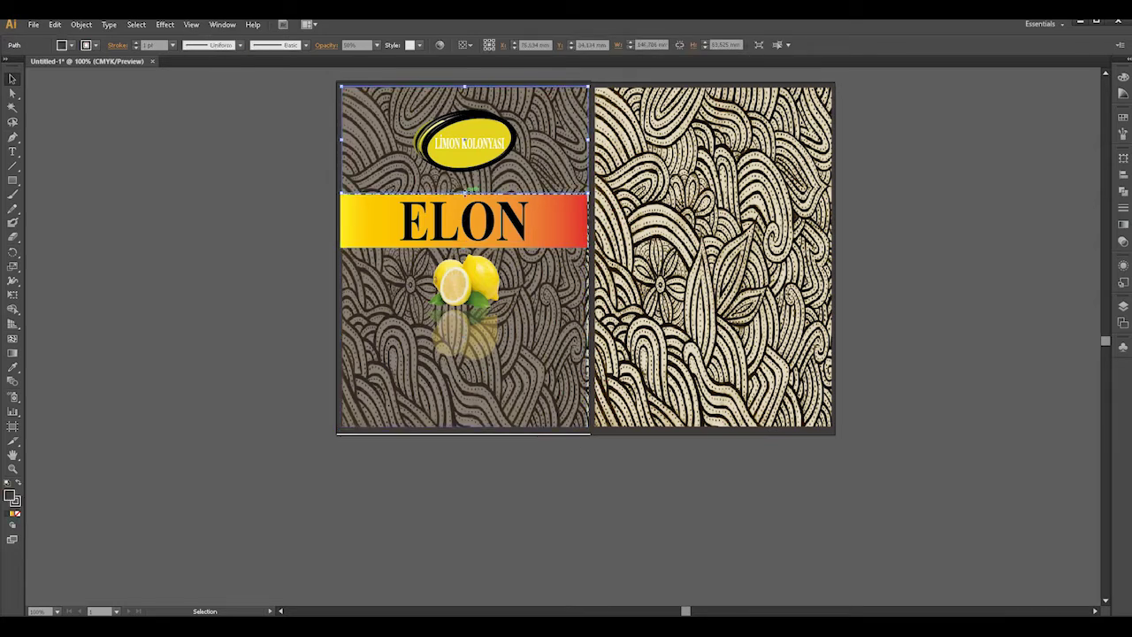
pyautogui.click(328, 205)
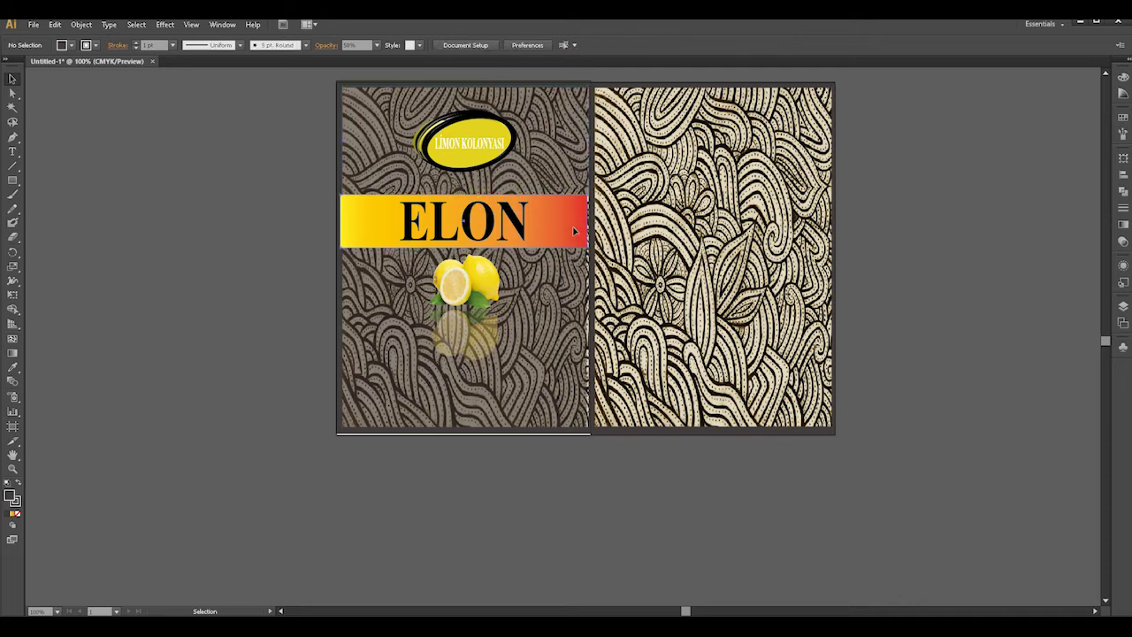
pyautogui.click(547, 398)
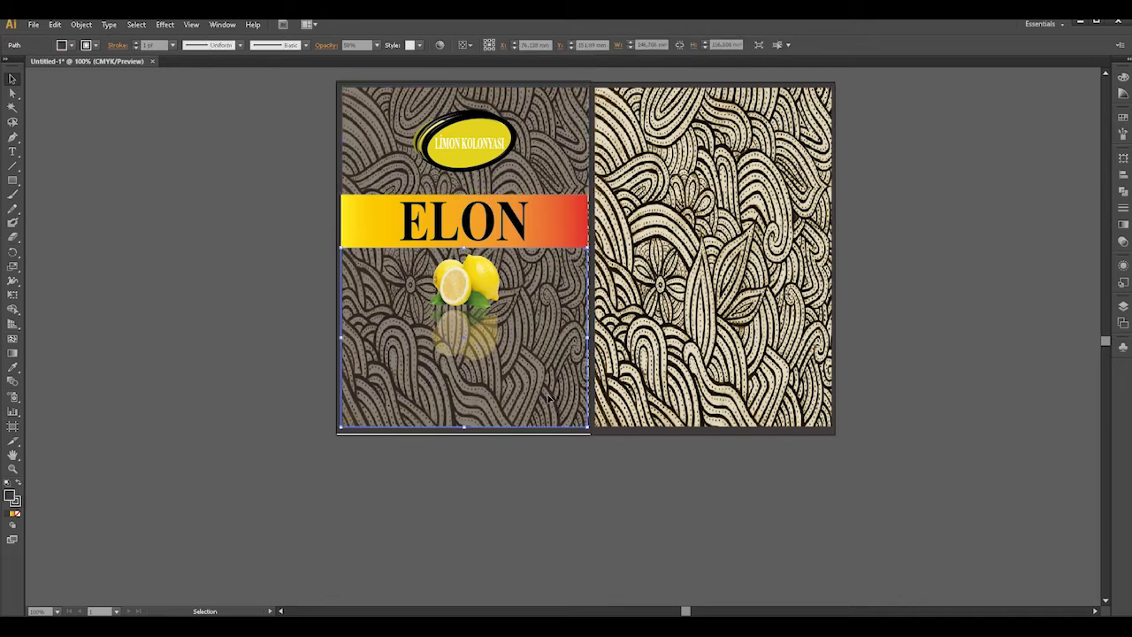
pyautogui.click(492, 395)
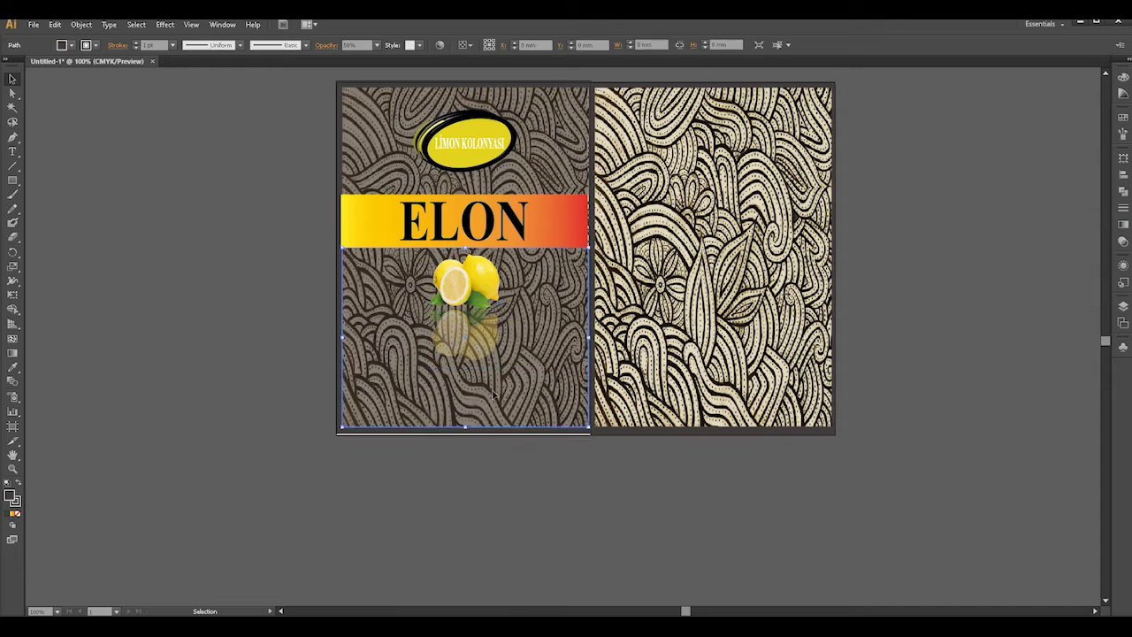
pyautogui.click(182, 324)
# Widen the gradient band so it reaches the right edge of the left panel.
pyautogui.click(589, 221)
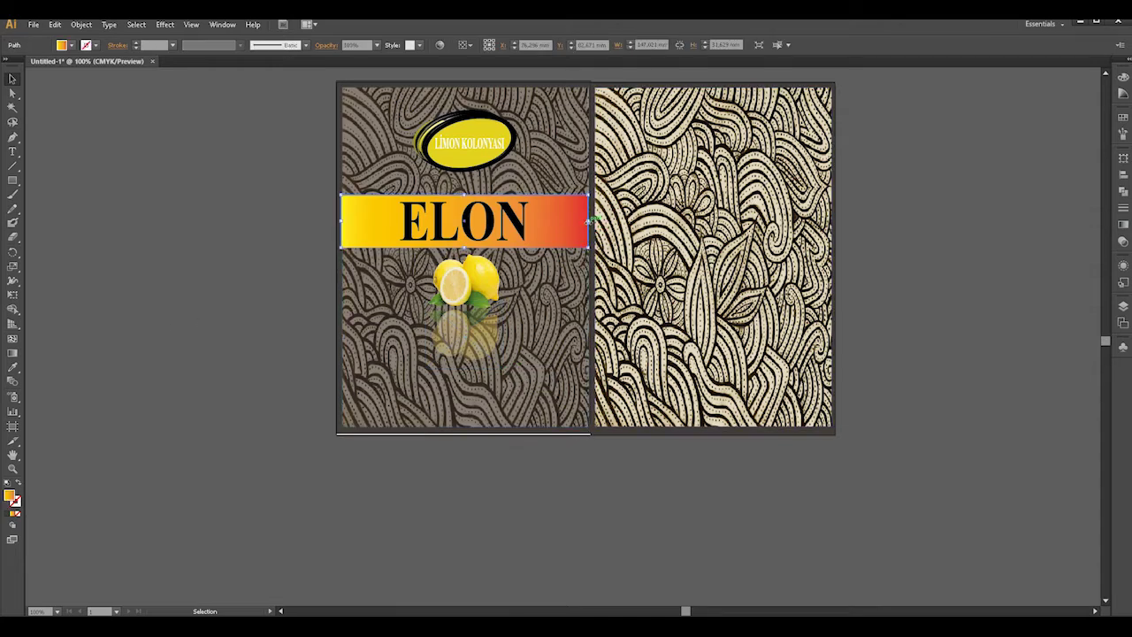
pyautogui.moveTo(589, 220); pyautogui.dragTo(592, 221)
pyautogui.click(253, 260)
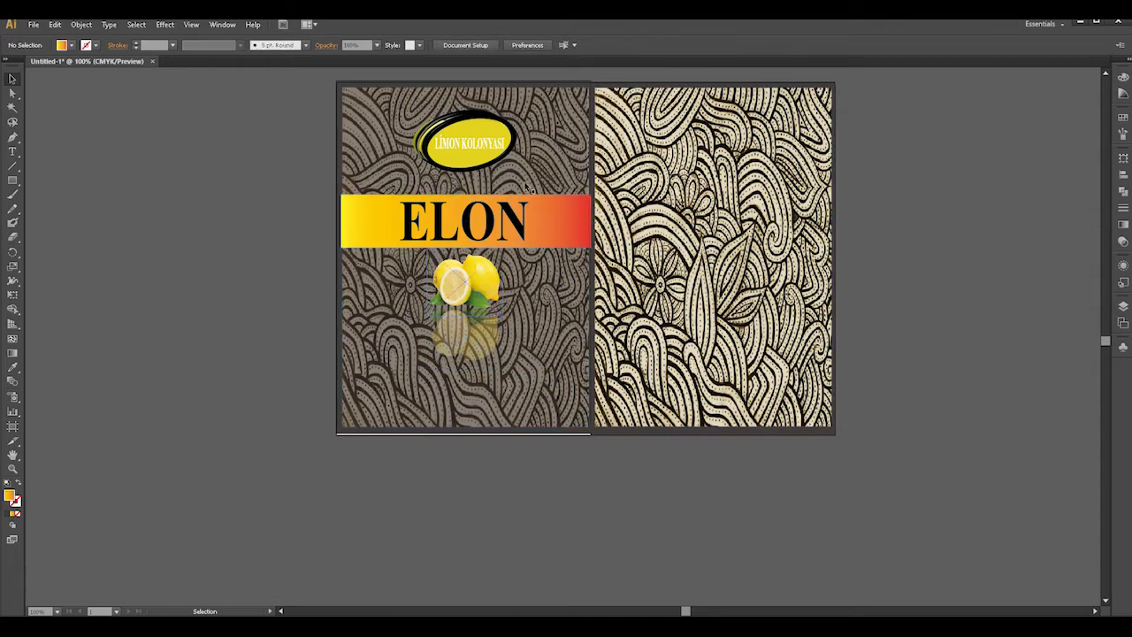
# Adjust the left panel's dark frame so it covers the white strip along the panel's lower edge.
pyautogui.press('d')
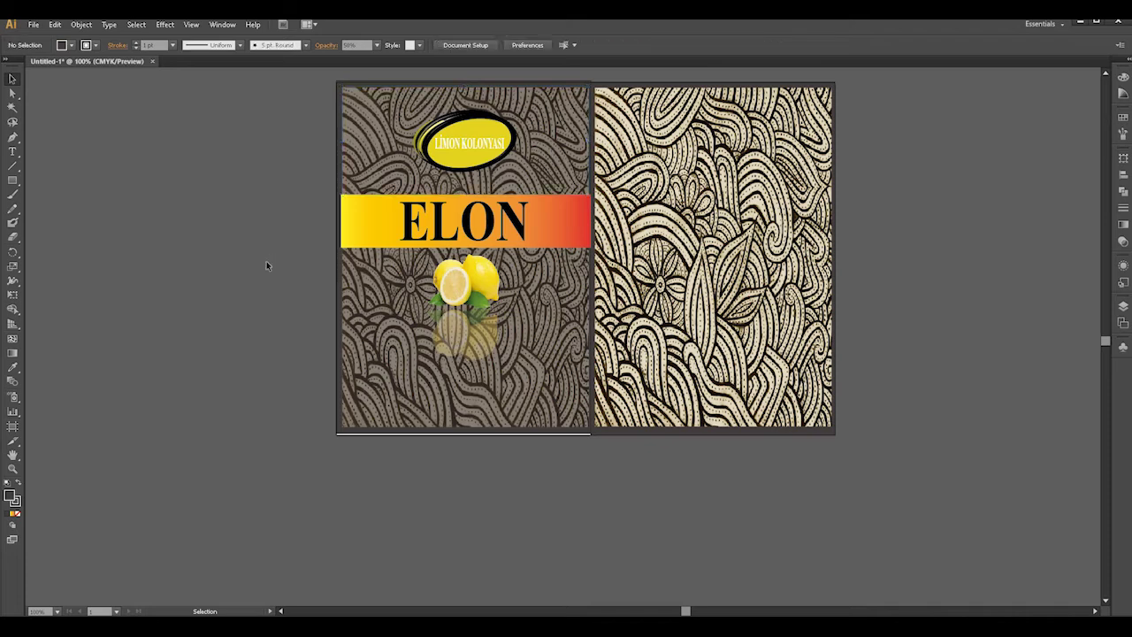
pyautogui.click(485, 438)
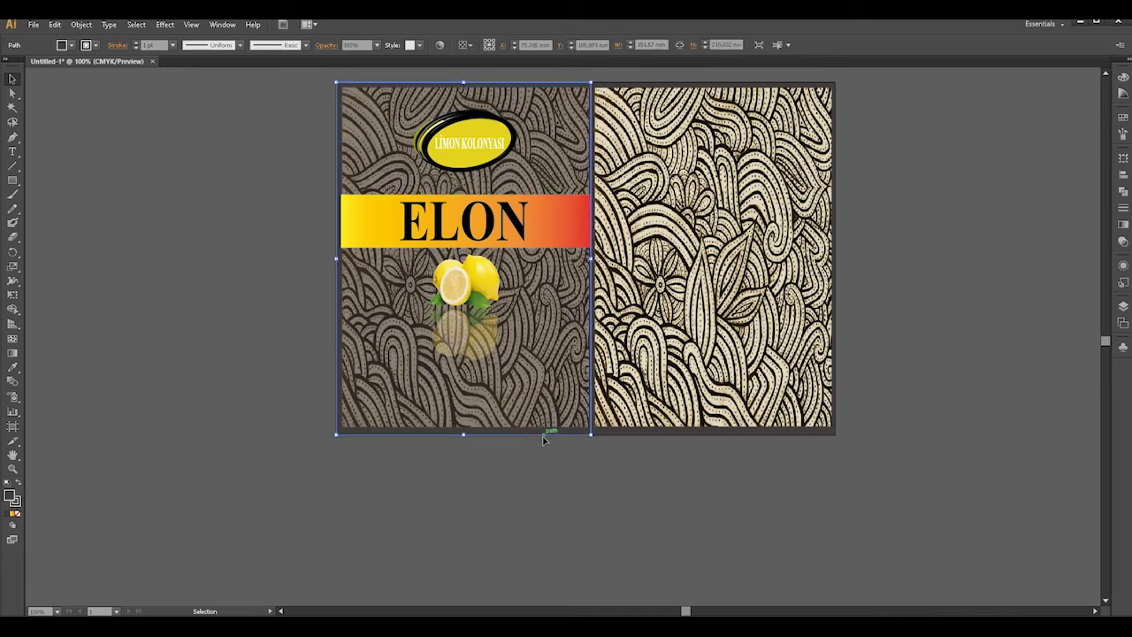
pyautogui.click(160, 464)
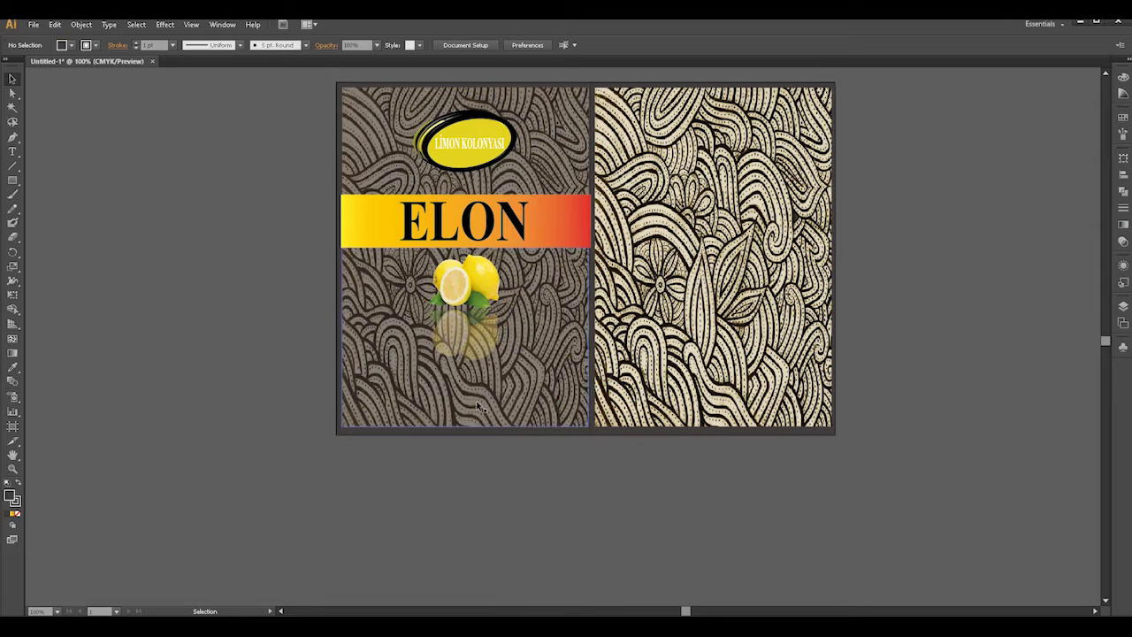
# Copy the line "80 °C 200 ML" from the Yeni Metin Belgesi text file and paste it as text below the lemon reflection in Illustrator.
pyautogui.press('t')
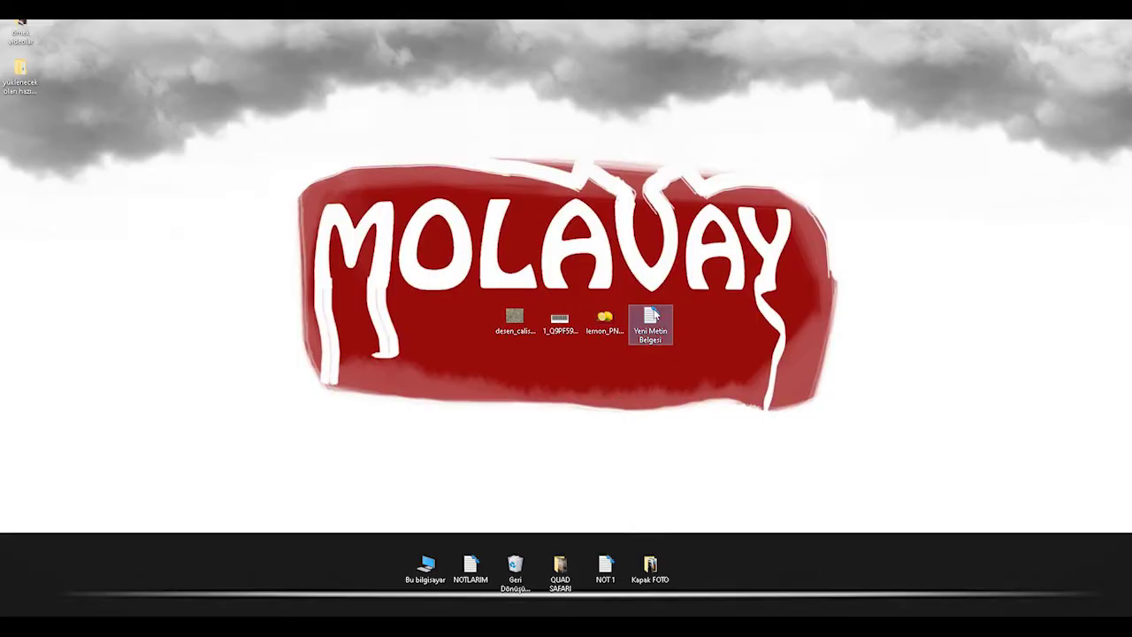
pyautogui.doubleClick(649, 324)
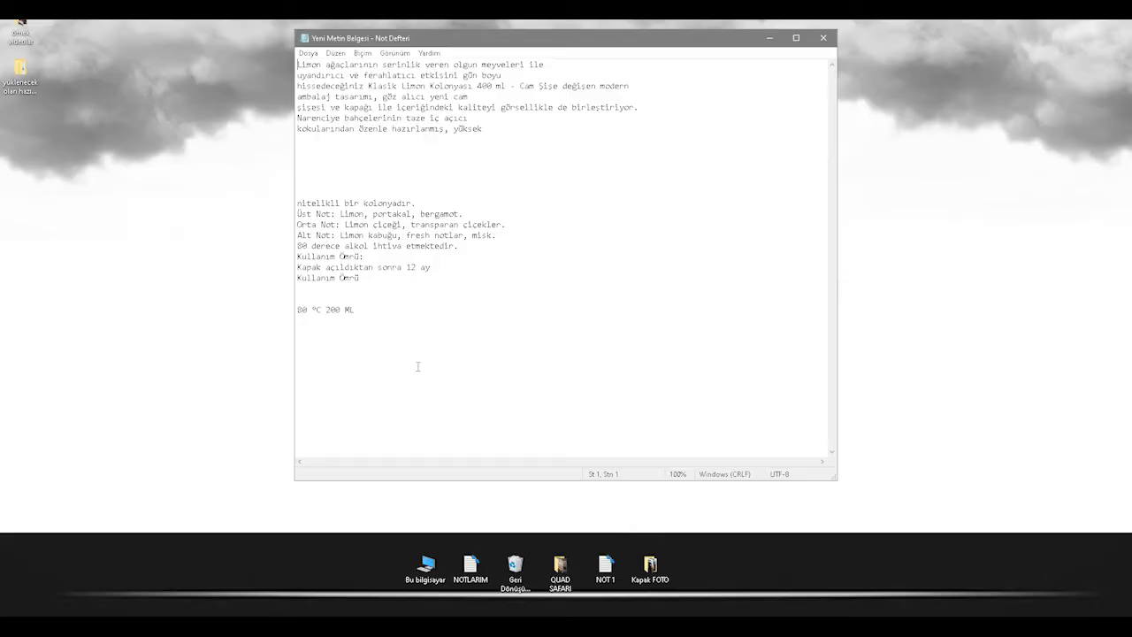
pyautogui.moveTo(352, 310); pyautogui.dragTo(298, 309)
pyautogui.rightClick(328, 309)
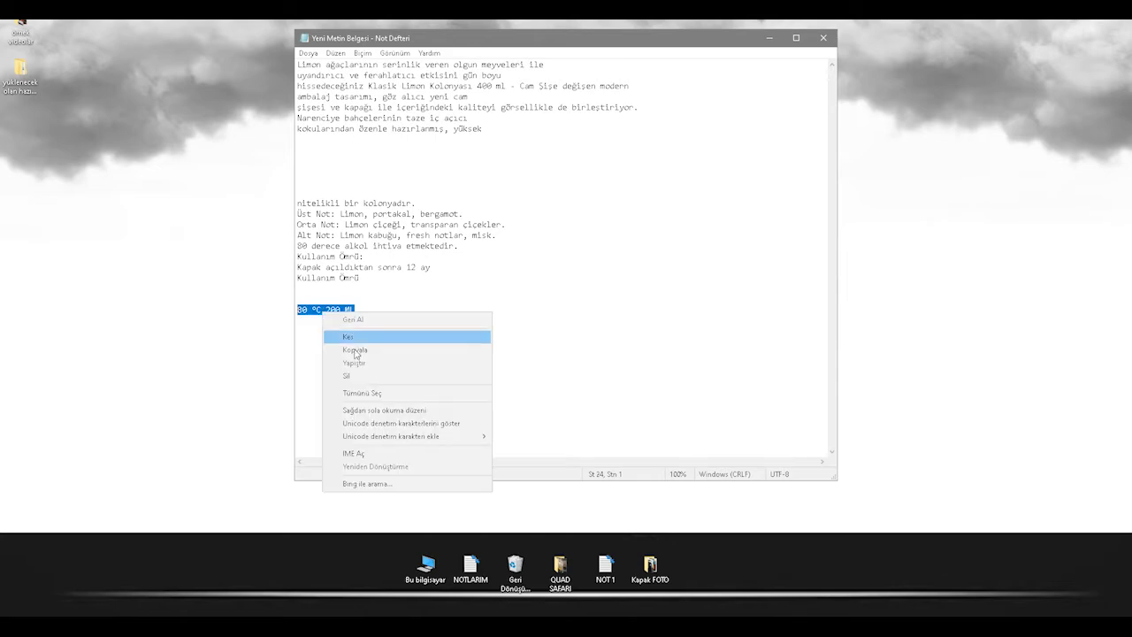
pyautogui.click(356, 354)
pyautogui.hotkey('alt', 'F4')
pyautogui.hotkey('alt', 'Tab')
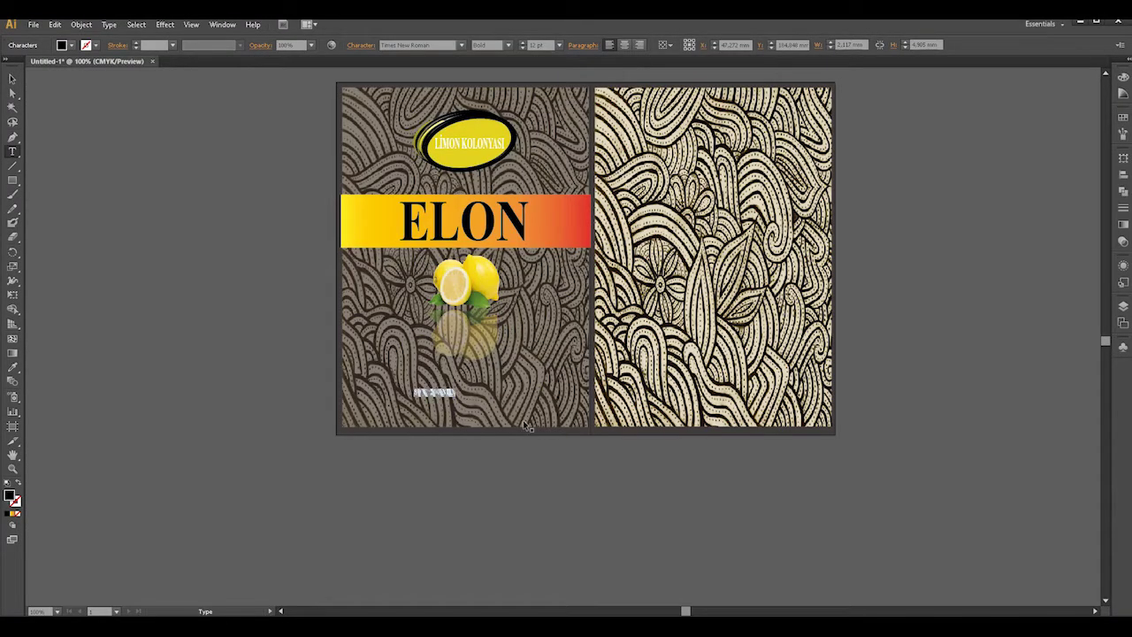
pyautogui.hotkey('ctrl', 'v')
# Try to change the pasted text's fill to white.
pyautogui.click(71, 45)
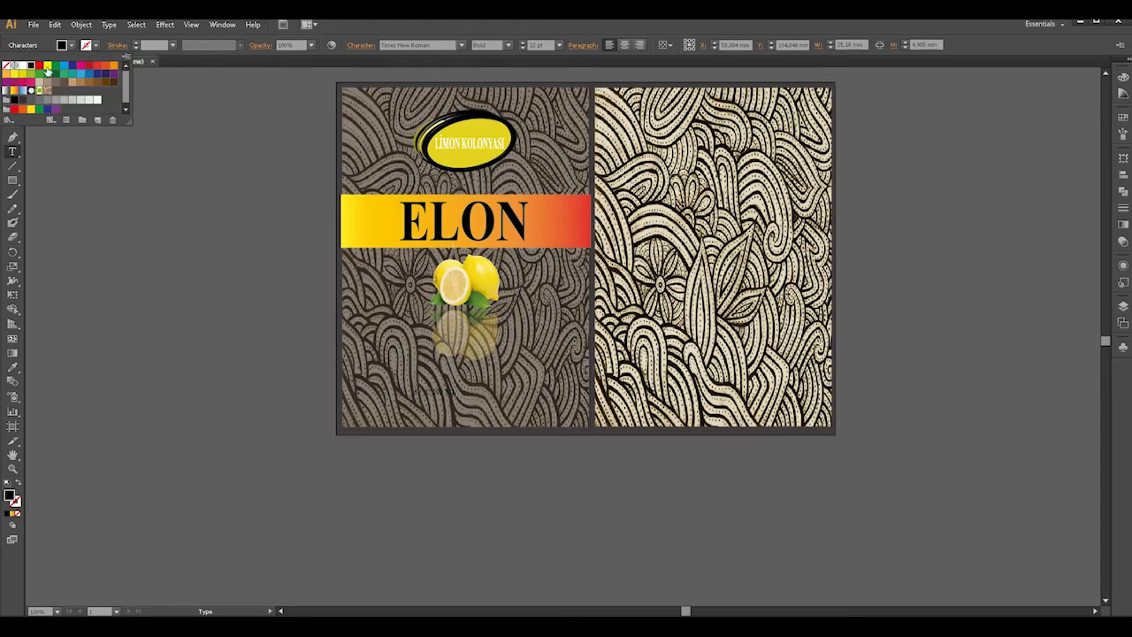
pyautogui.click(16, 65)
pyautogui.click(212, 125)
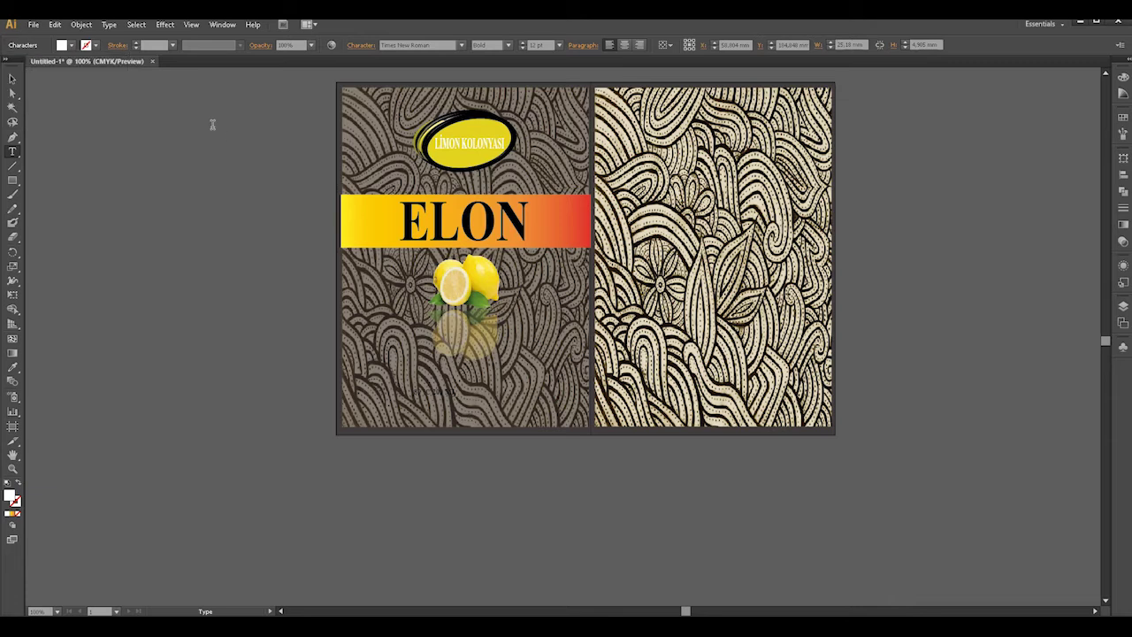
# Select all of the "80 °C 200 ML" text, fill it with white and set its size to 24 pt.
pyautogui.hotkey('ctrl', 'a')
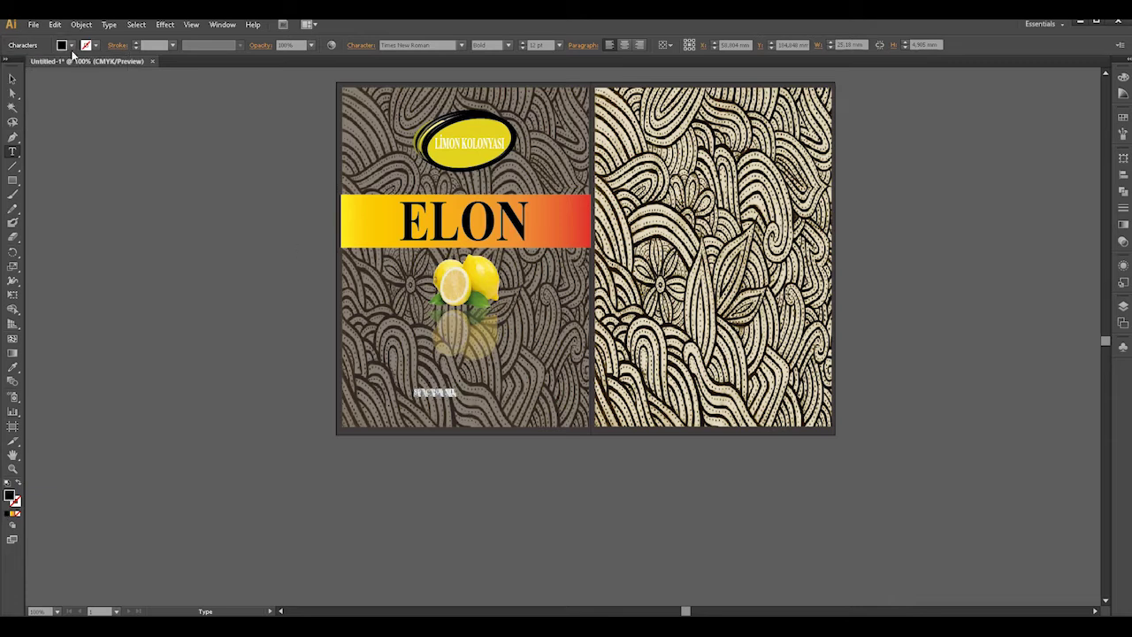
pyautogui.click(71, 45)
pyautogui.click(18, 66)
pyautogui.press('Return')
pyautogui.click(559, 45)
pyautogui.click(566, 196)
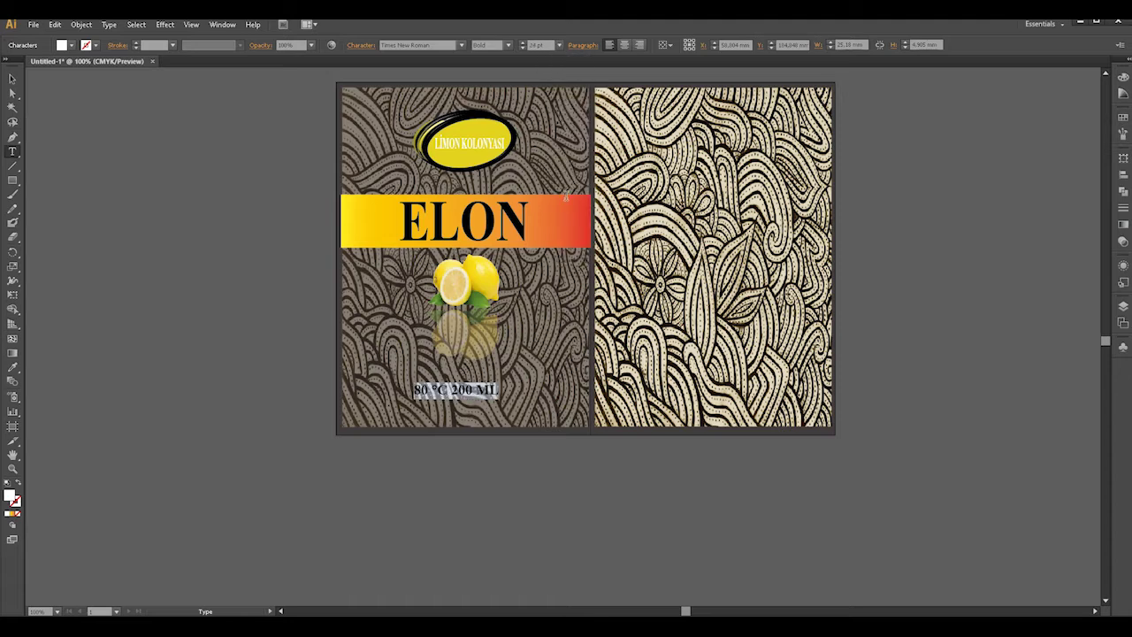
# Position the "80 °C 200 ML" text centred beneath the lemon reflection on the left panel.
pyautogui.click(13, 79)
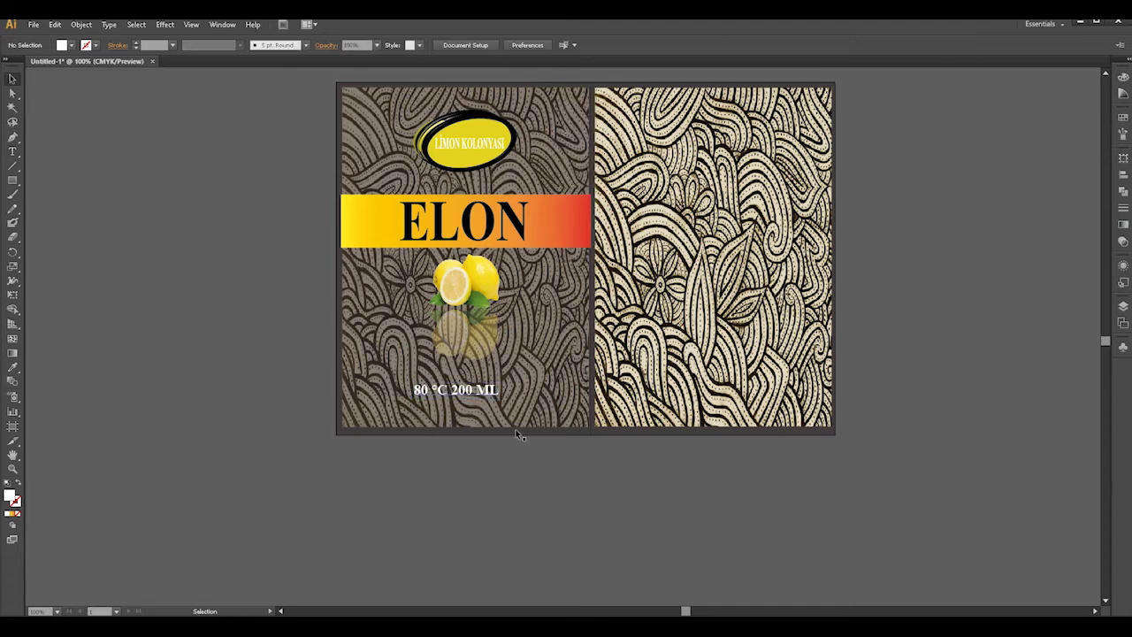
pyautogui.moveTo(467, 398); pyautogui.dragTo(493, 398)
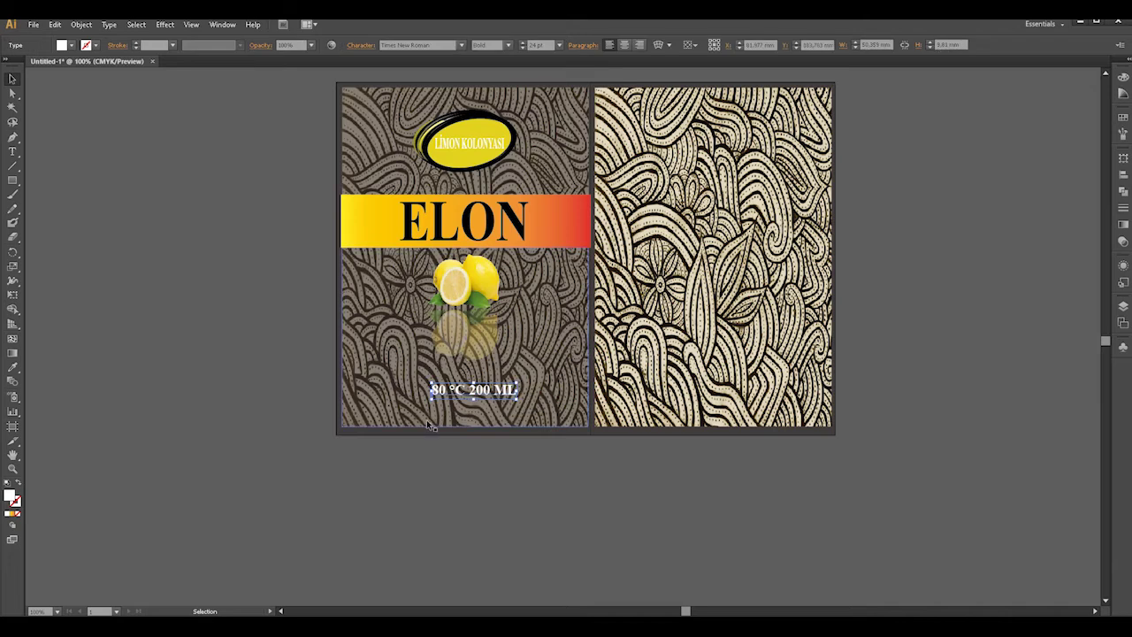
pyautogui.click(248, 387)
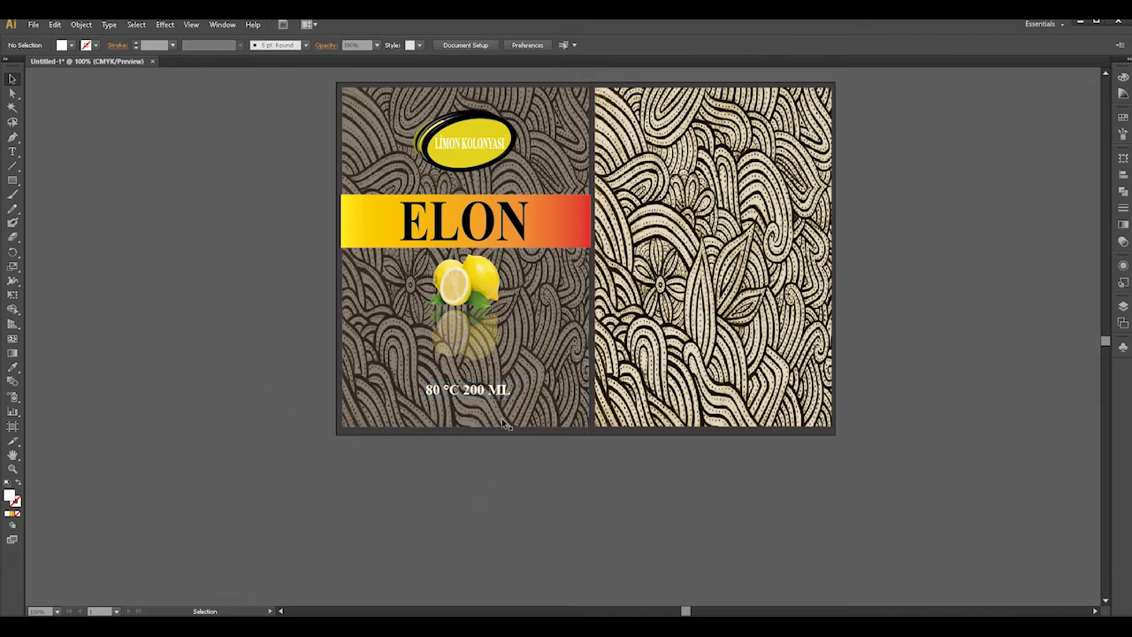
pyautogui.click(504, 395)
pyautogui.press('Right')
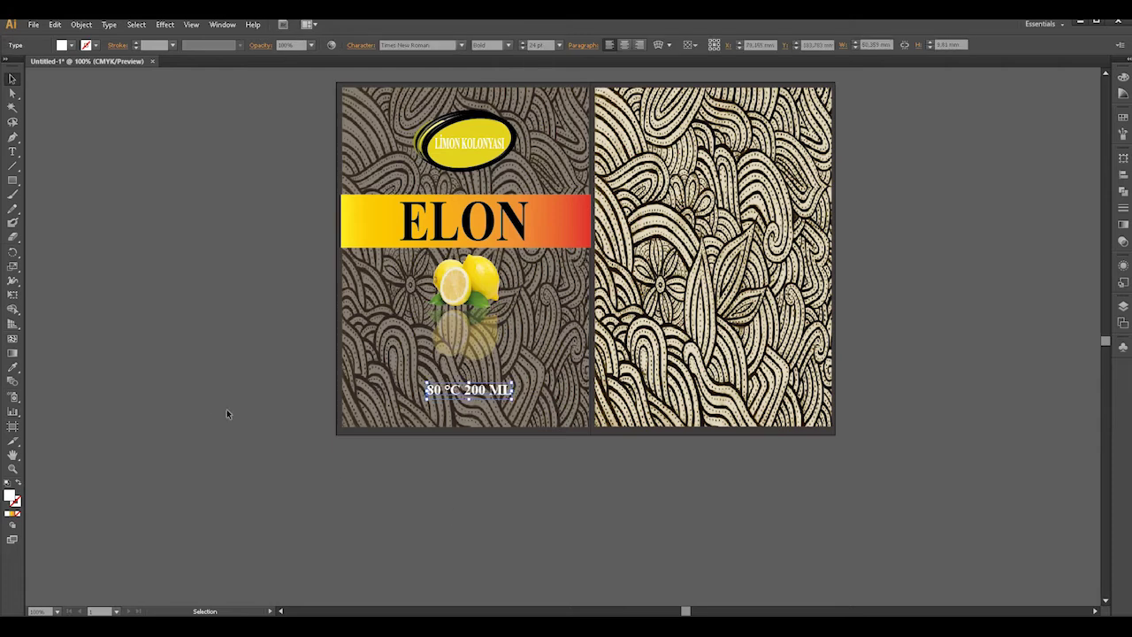
pyautogui.click(227, 409)
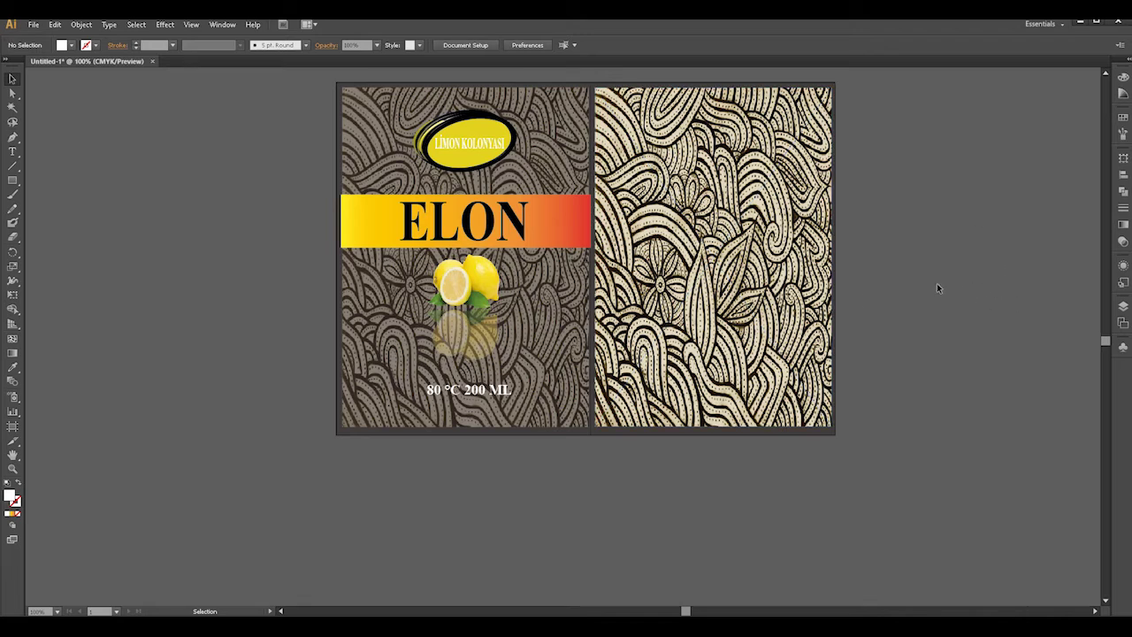
pyautogui.press('super')
pyautogui.press('Escape')
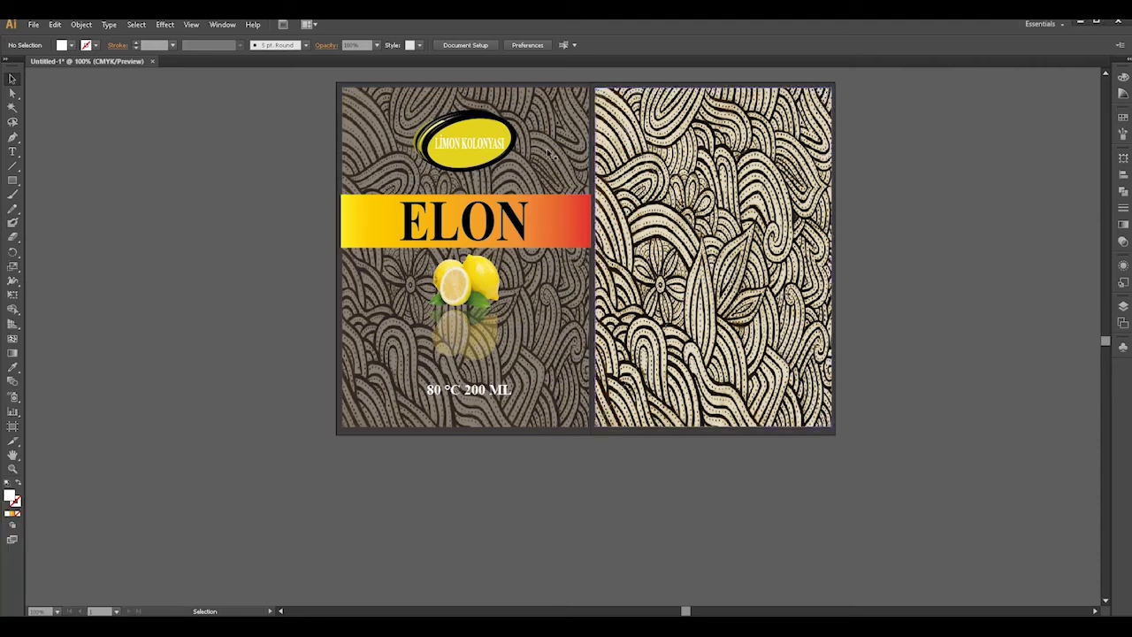
# Copy the upper dark overlay onto the right panel and extend it down to cover the whole pattern image.
pyautogui.moveTo(550, 153); pyautogui.dragTo(831, 139)
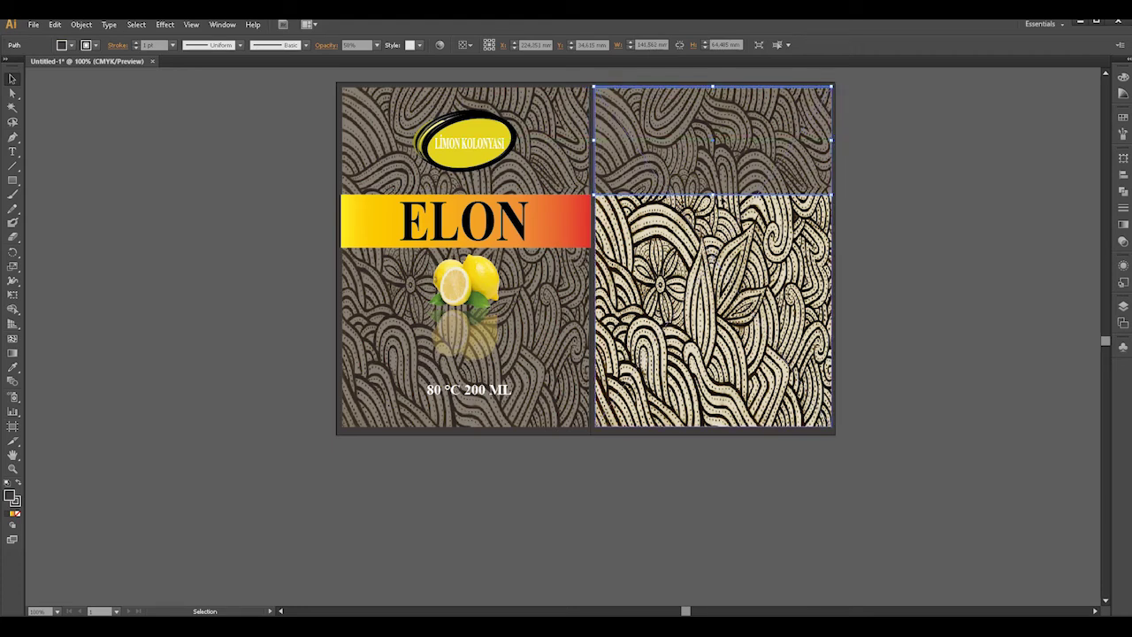
pyautogui.moveTo(713, 194); pyautogui.dragTo(712, 426)
pyautogui.click(891, 432)
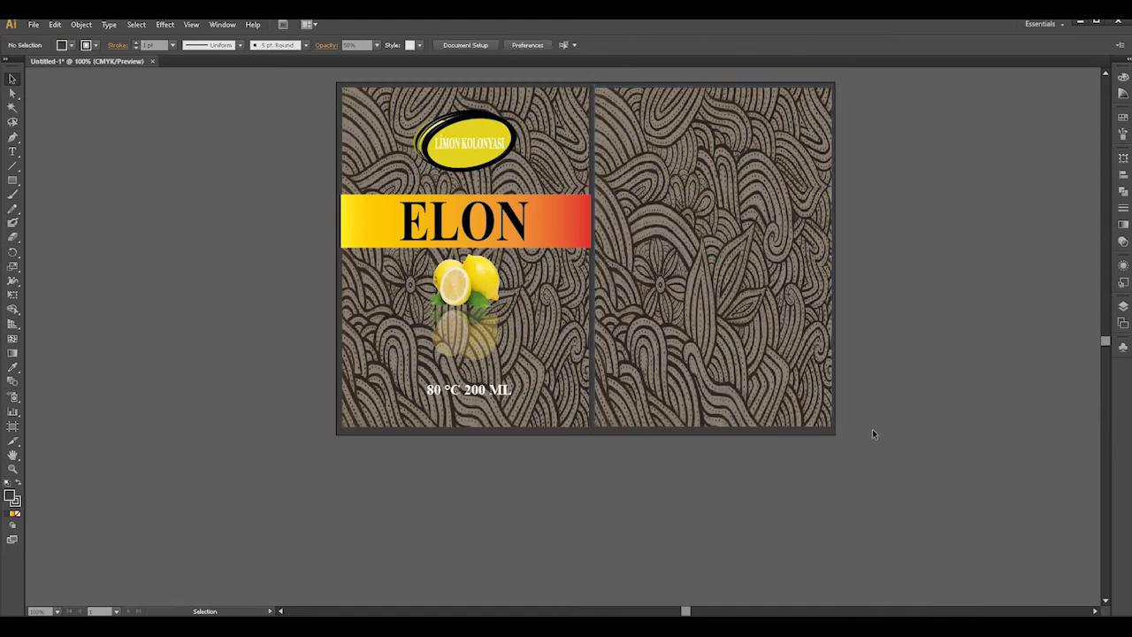
# Copy the product description paragraphs, without the "80 °C 200 ML" line, from the desktop file Yeni Metin Belgesi and return to Illustrator.
pyautogui.press('super+d')
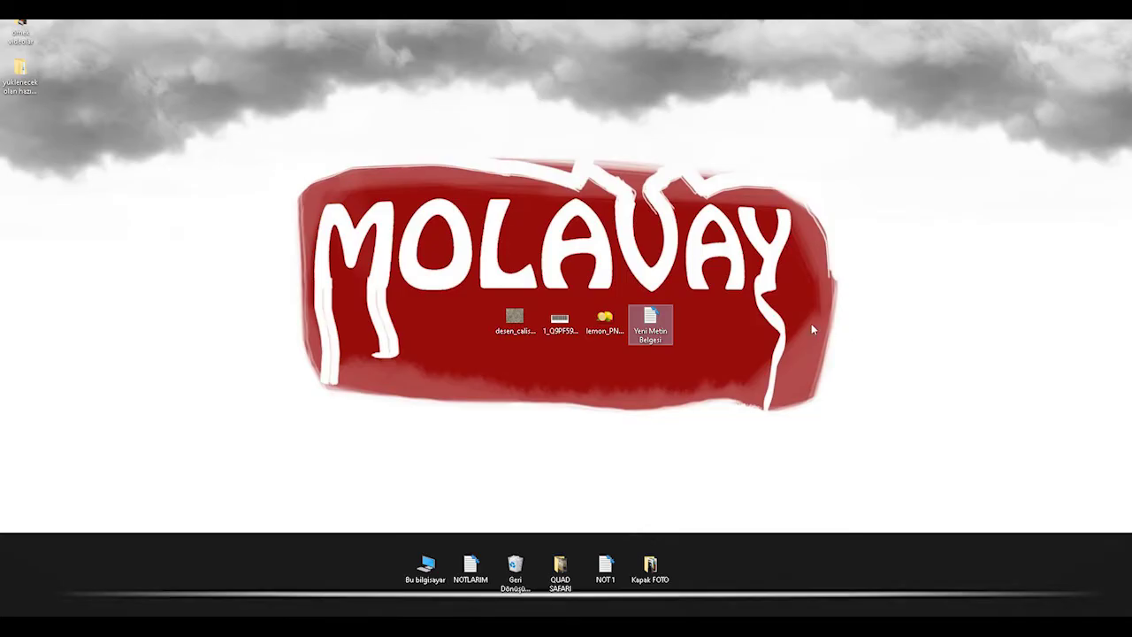
pyautogui.doubleClick(655, 318)
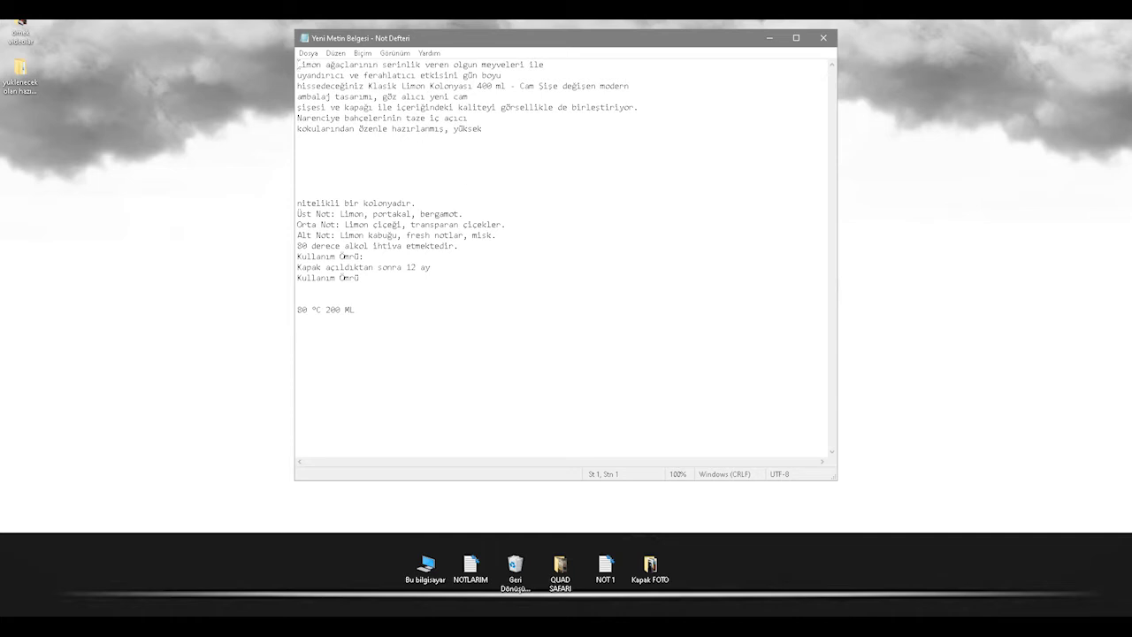
pyautogui.moveTo(297, 64); pyautogui.dragTo(552, 281)
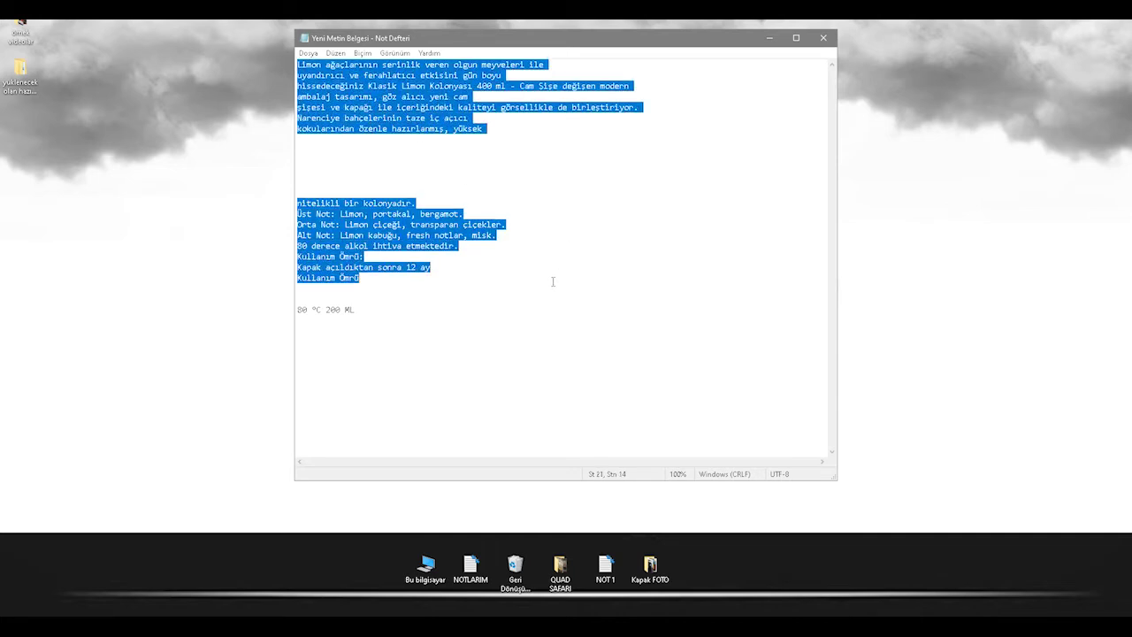
pyautogui.rightClick(389, 110)
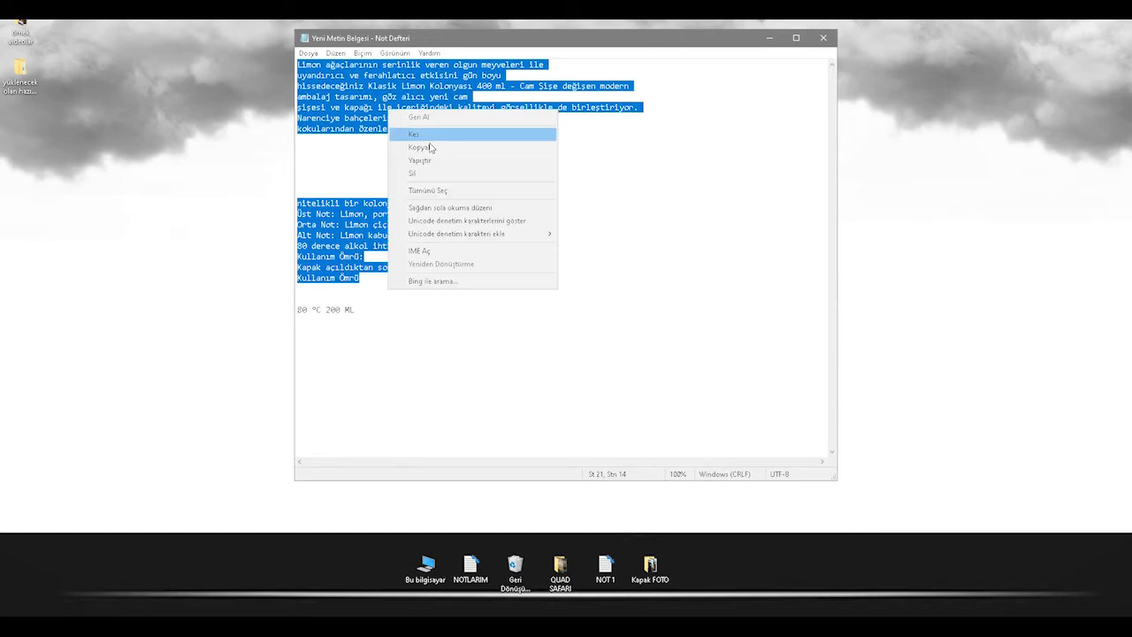
pyautogui.click(416, 157)
pyautogui.hotkey('alt', 'Tab')
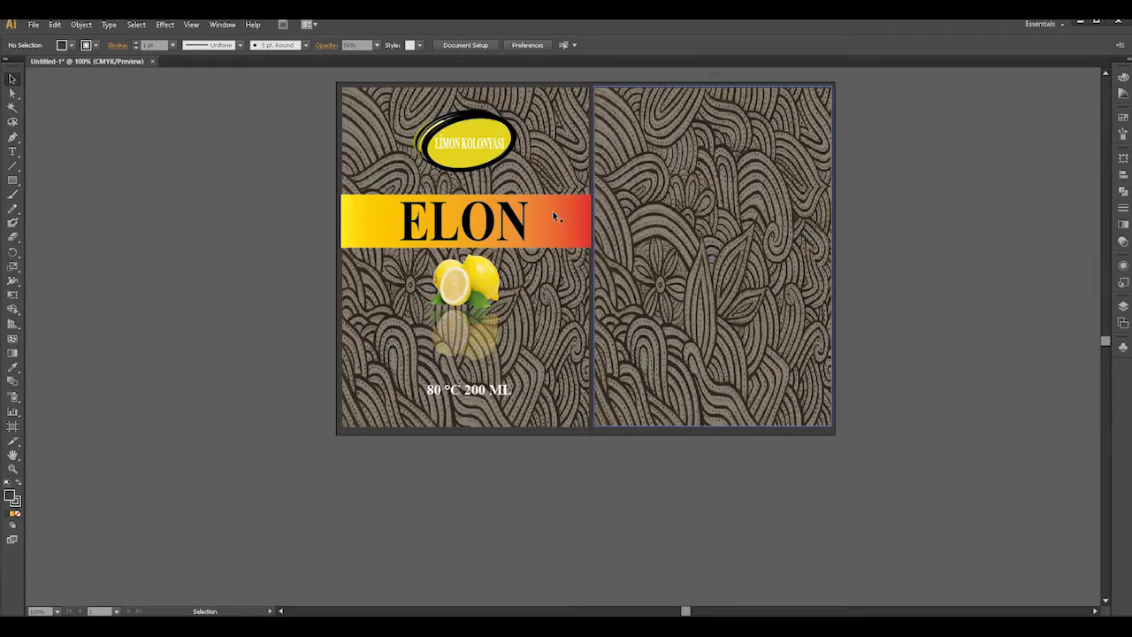
# Copy the yellow-to-red gradient band onto the right panel, level with the original and fitted within the panel's edges.
pyautogui.click(575, 217)
pyautogui.moveTo(559, 226); pyautogui.dragTo(818, 220)
pyautogui.press('Right')
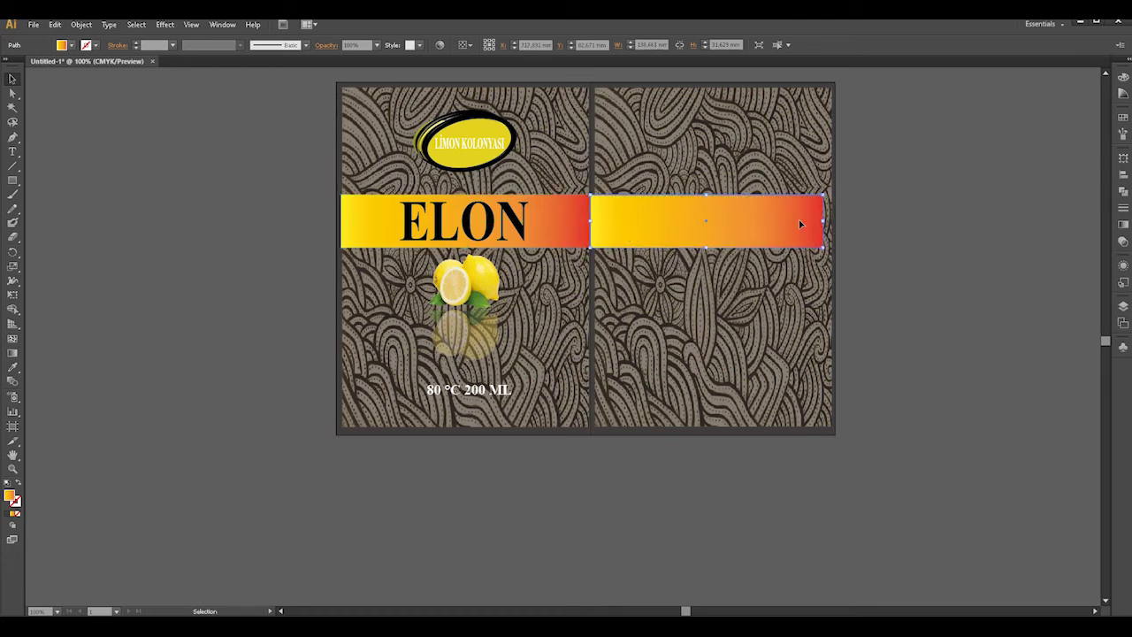
pyautogui.press('Right')
pyautogui.press('Right')
pyautogui.press('Right')
pyautogui.press('Right')
pyautogui.press('Right')
pyautogui.press('Right')
pyautogui.moveTo(831, 220); pyautogui.dragTo(832, 221)
# Paste the product description as a new text object on the right panel and fill all of it with white.
pyautogui.click(722, 180)
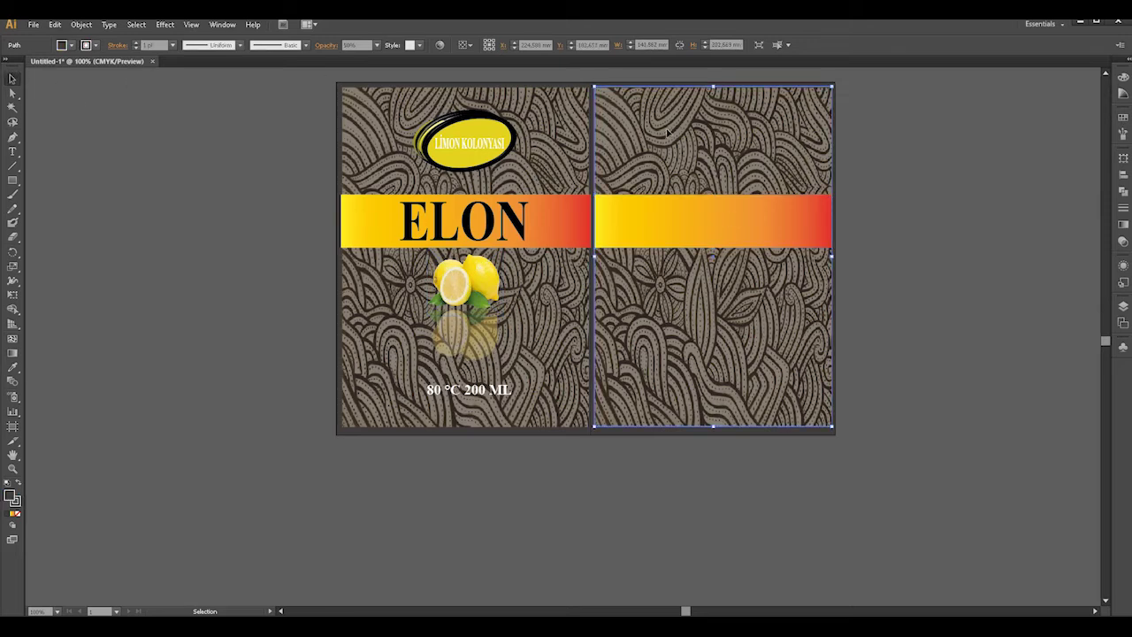
pyautogui.press('t')
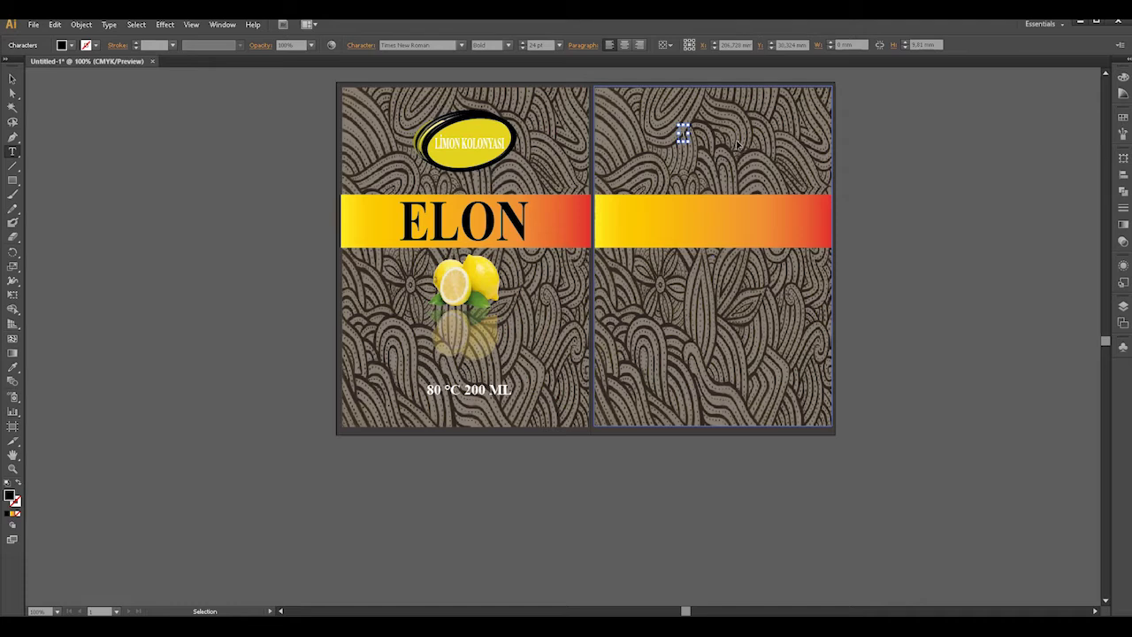
pyautogui.click(683, 133)
pyautogui.hotkey('ctrl', 'v')
pyautogui.hotkey('ctrl', 'a')
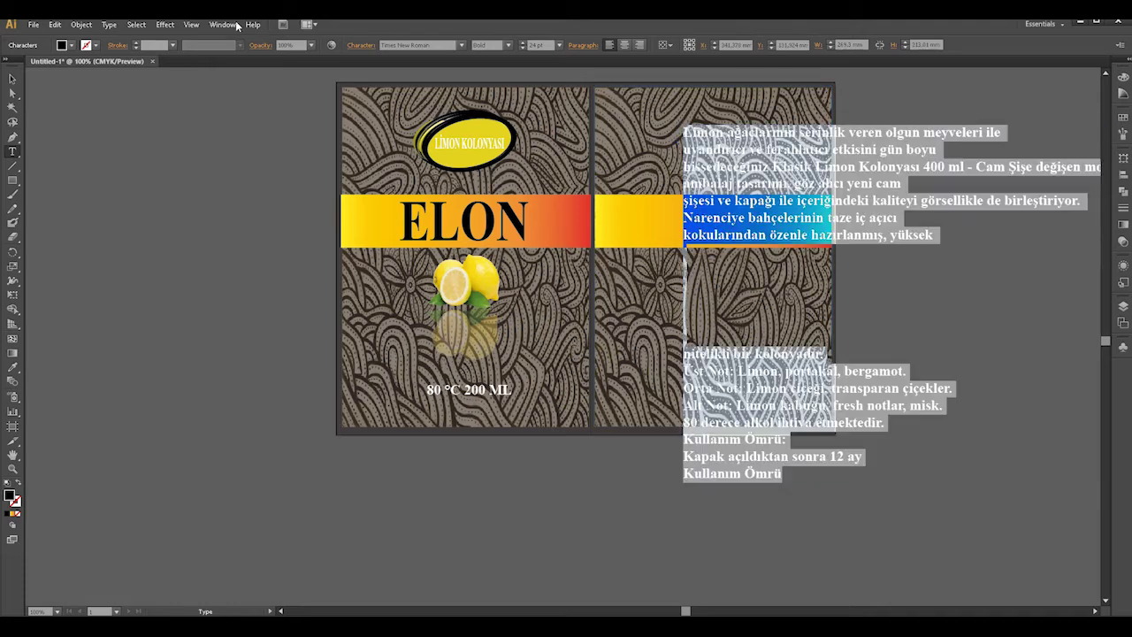
pyautogui.click(64, 44)
pyautogui.click(10, 74)
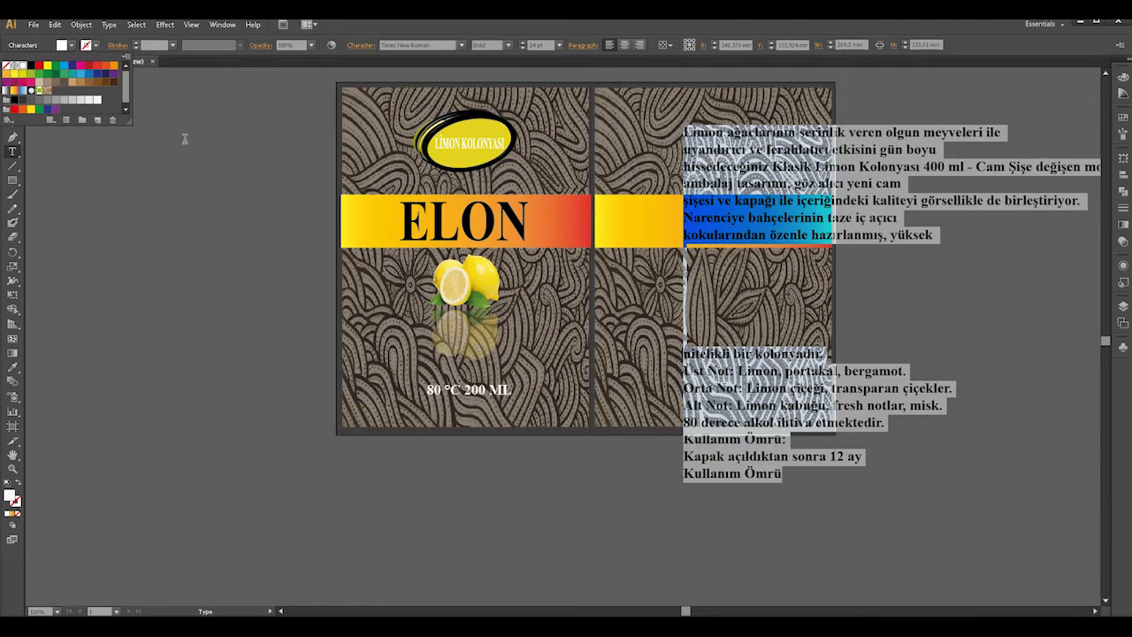
pyautogui.press('Escape')
pyautogui.press('Escape')
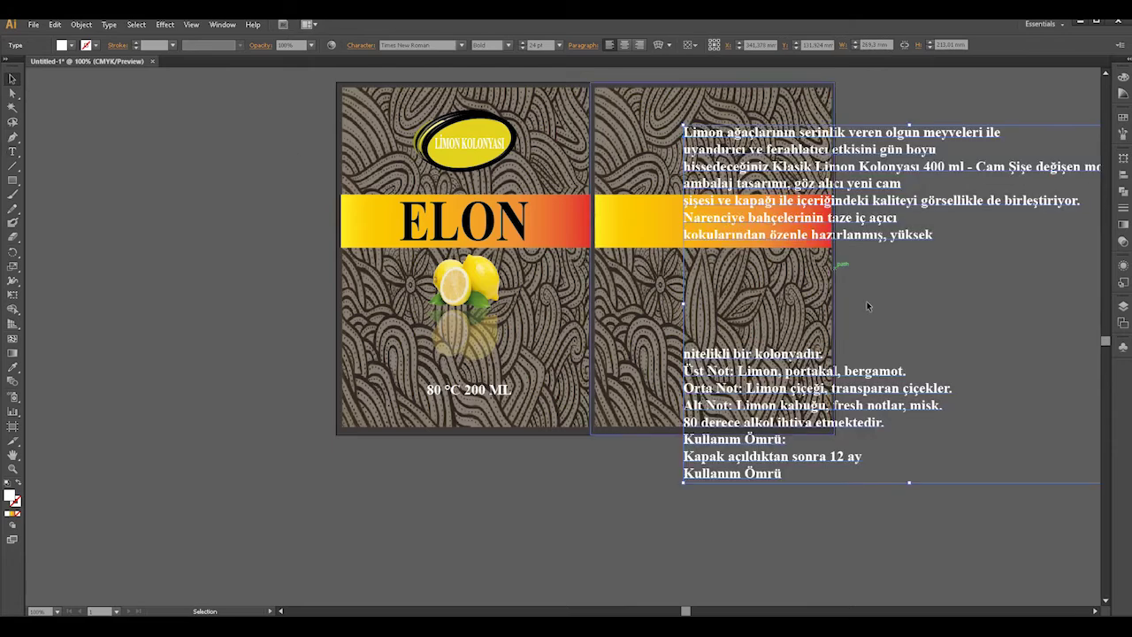
# Move the description text to the right panel's upper-left corner and narrow it to about 148 mm wide.
pyautogui.click(822, 292)
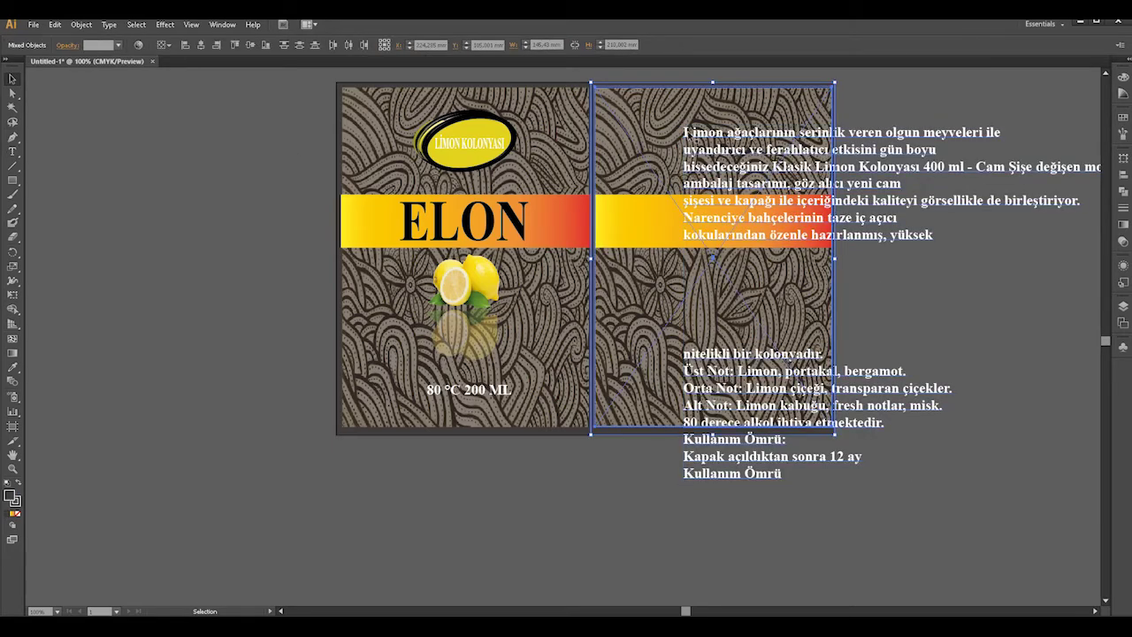
pyautogui.moveTo(690, 134); pyautogui.dragTo(607, 99)
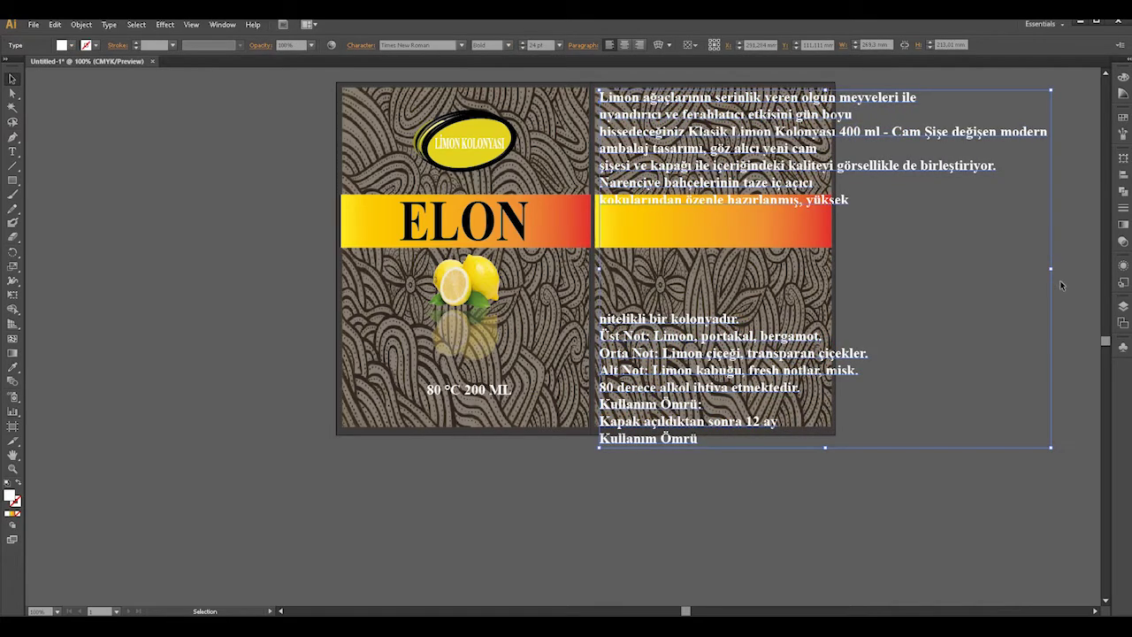
pyautogui.moveTo(1051, 268); pyautogui.dragTo(829, 271)
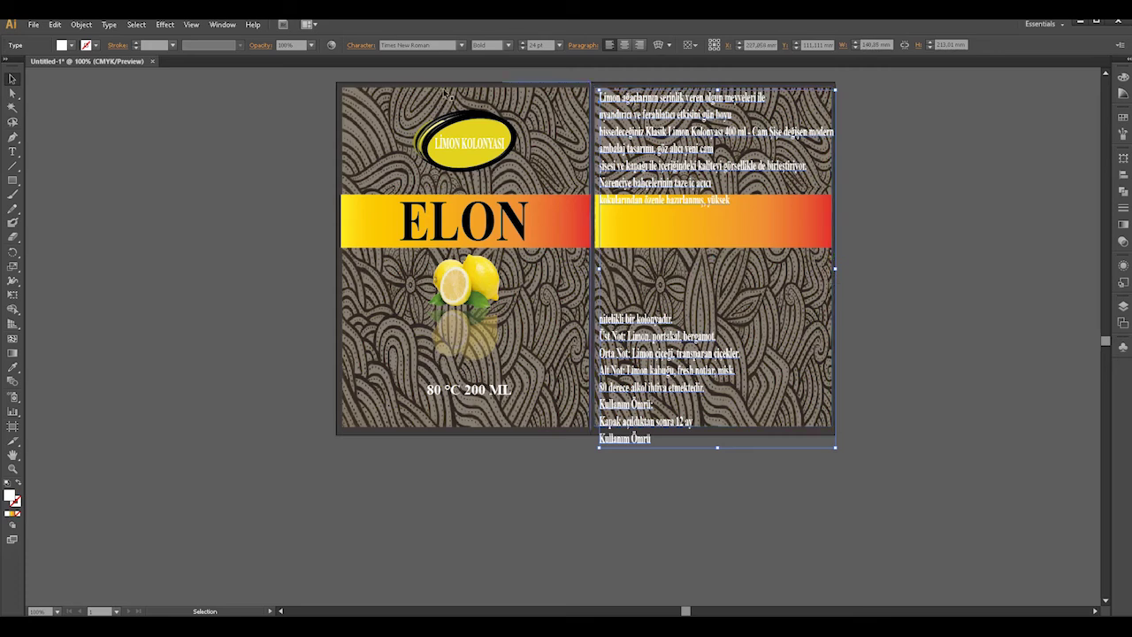
# Centre-align the description's lines and move the text block back over the right panel.
pyautogui.click(624, 44)
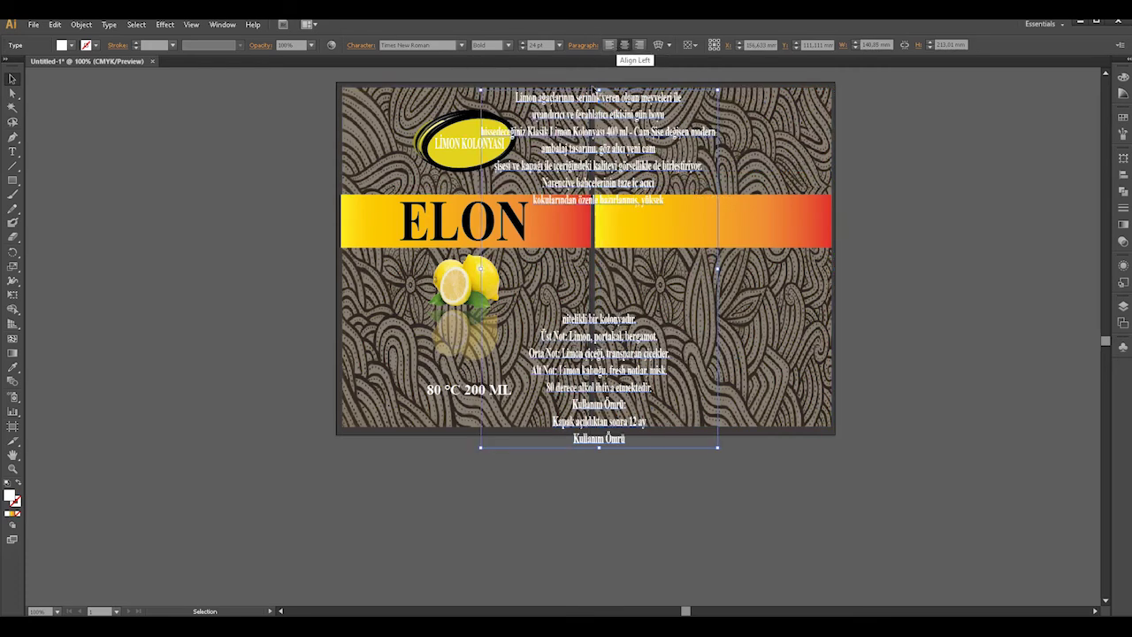
pyautogui.moveTo(601, 128); pyautogui.dragTo(705, 119)
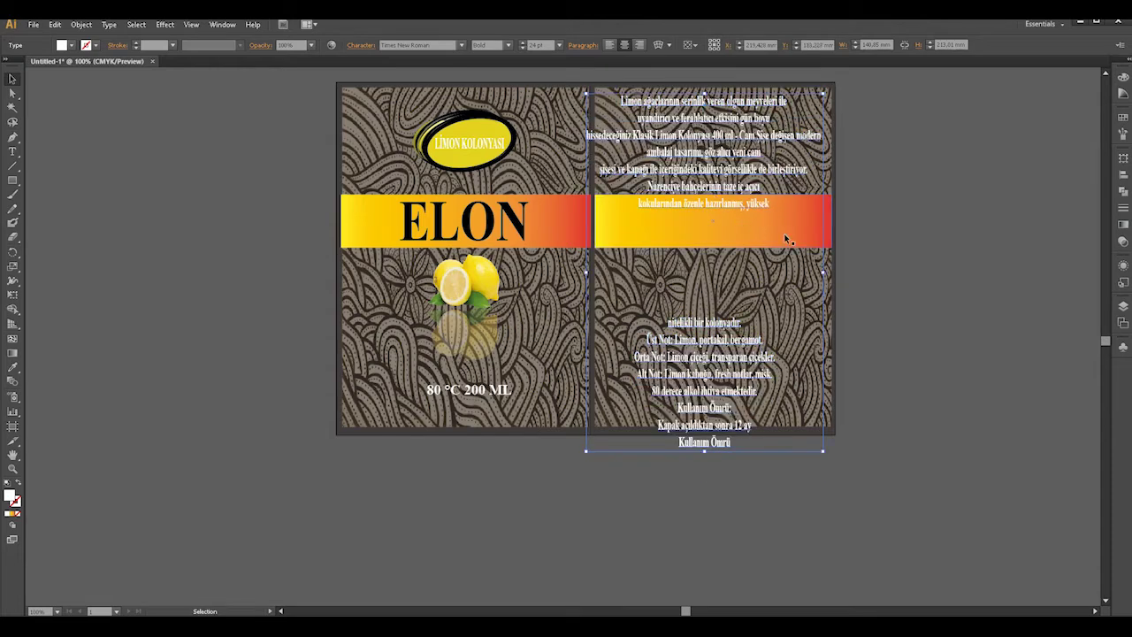
pyautogui.moveTo(716, 168); pyautogui.dragTo(716, 156)
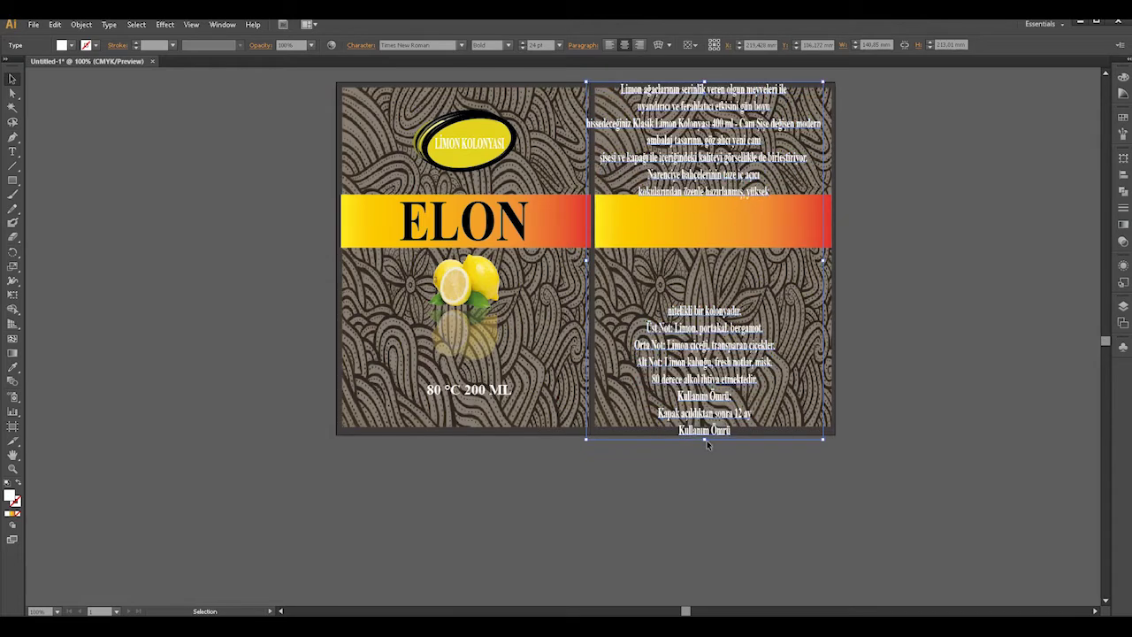
# Compress the description text block to about 161 mm high and shift it down until its upper paragraph reaches the gradient band.
pyautogui.moveTo(707, 444); pyautogui.dragTo(704, 355)
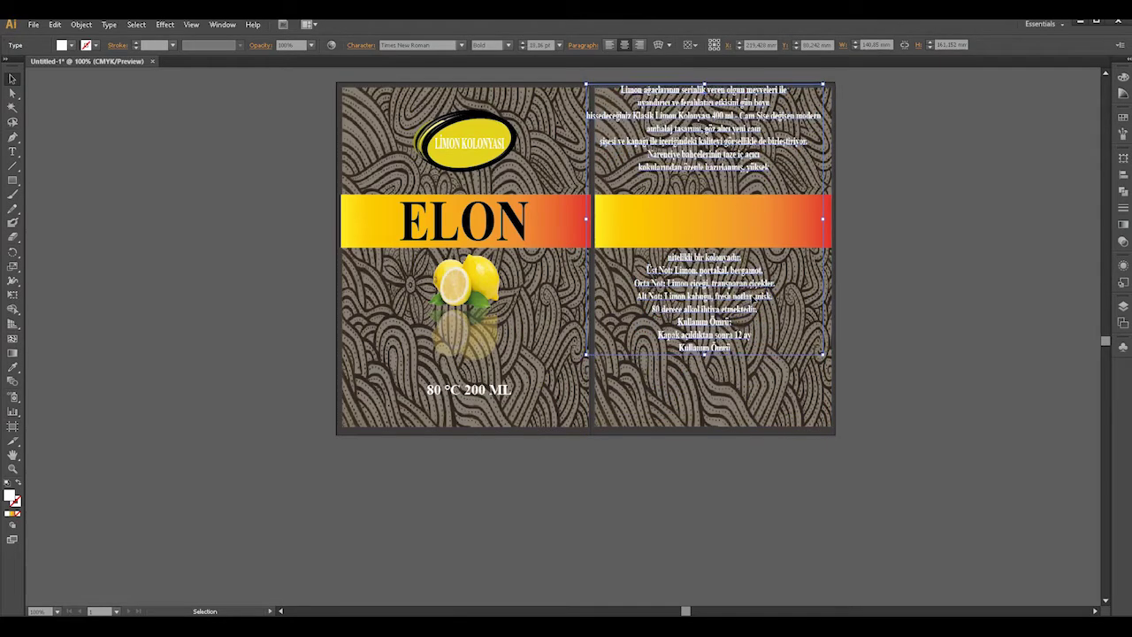
pyautogui.moveTo(753, 309); pyautogui.dragTo(731, 324)
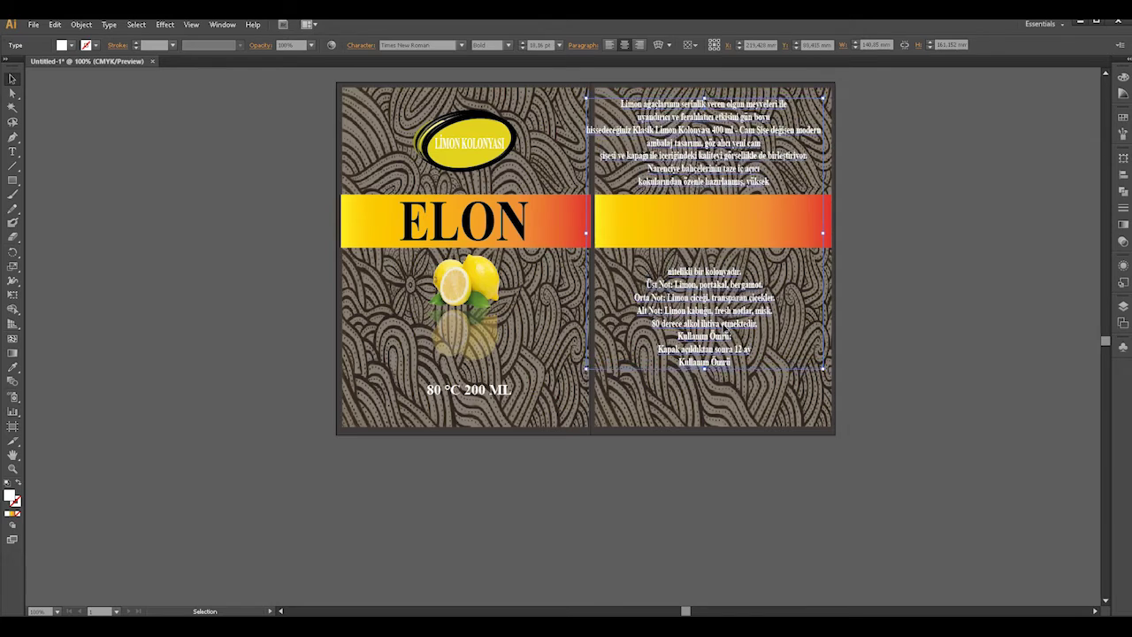
pyautogui.press('Down')
pyautogui.press('Down')
pyautogui.press('Down')
pyautogui.press('Down')
pyautogui.press('Down')
pyautogui.press('Down')
pyautogui.press('Down')
pyautogui.press('Down')
pyautogui.press('Down')
pyautogui.press('Down')
pyautogui.press('Down')
pyautogui.press('Down')
pyautogui.press('Down')
pyautogui.press('Down')
pyautogui.press('Down')
pyautogui.press('Down')
pyautogui.press('Down')
pyautogui.press('Down')
pyautogui.press('Down')
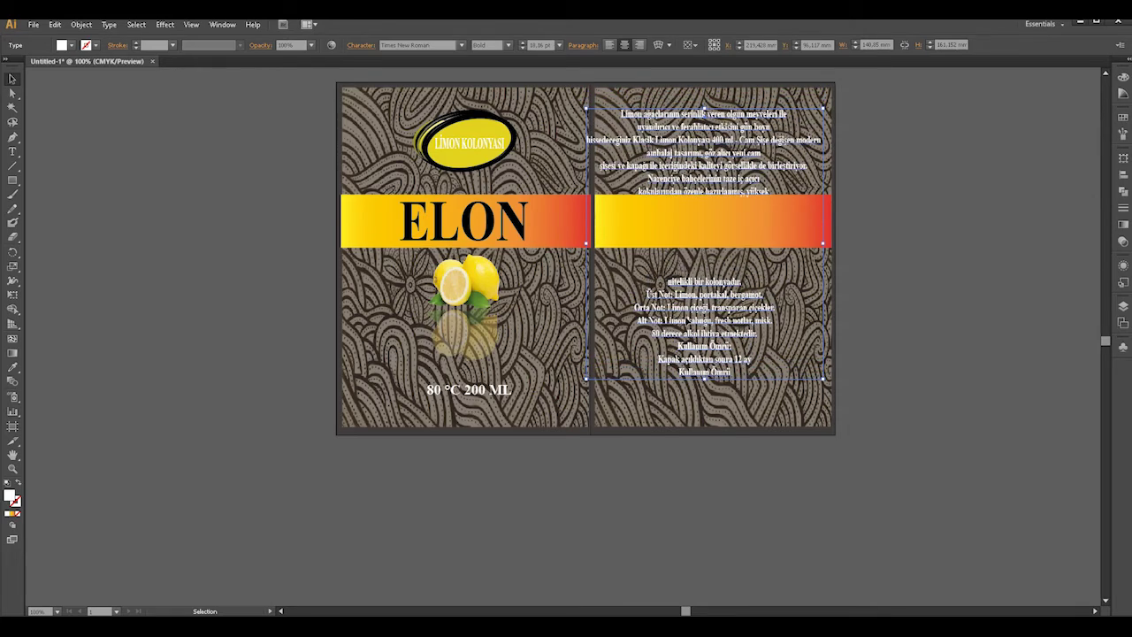
pyautogui.press('Up')
pyautogui.press('Up')
pyautogui.press('Up')
# Delete surplus blank lines in the description so the lower paragraph starts just beneath the gradient band.
pyautogui.click(622, 243)
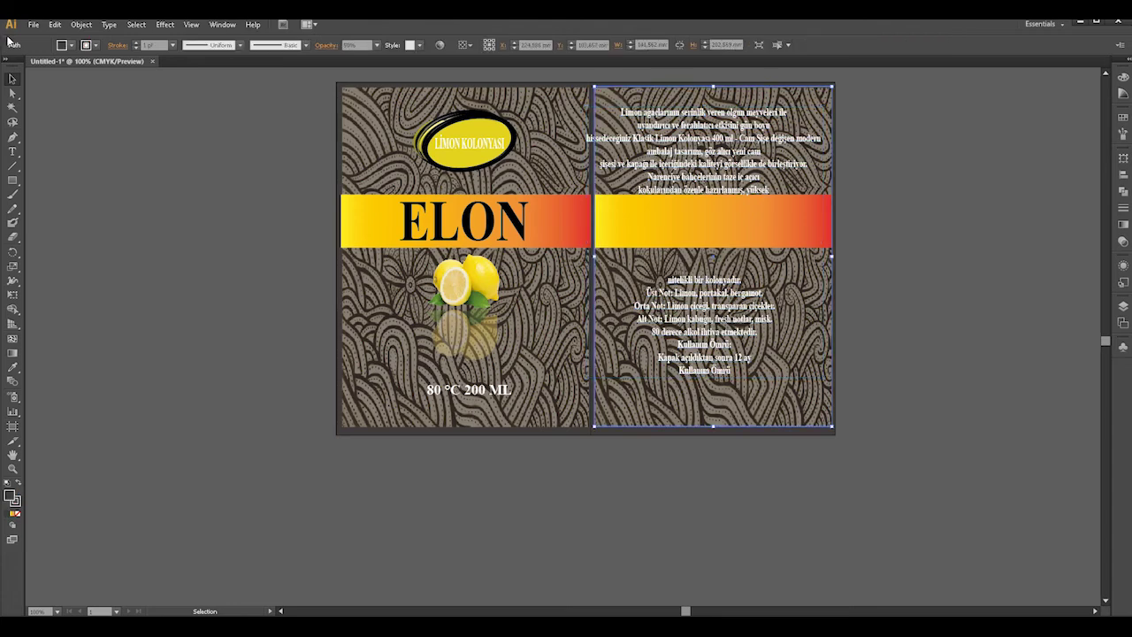
pyautogui.press('t')
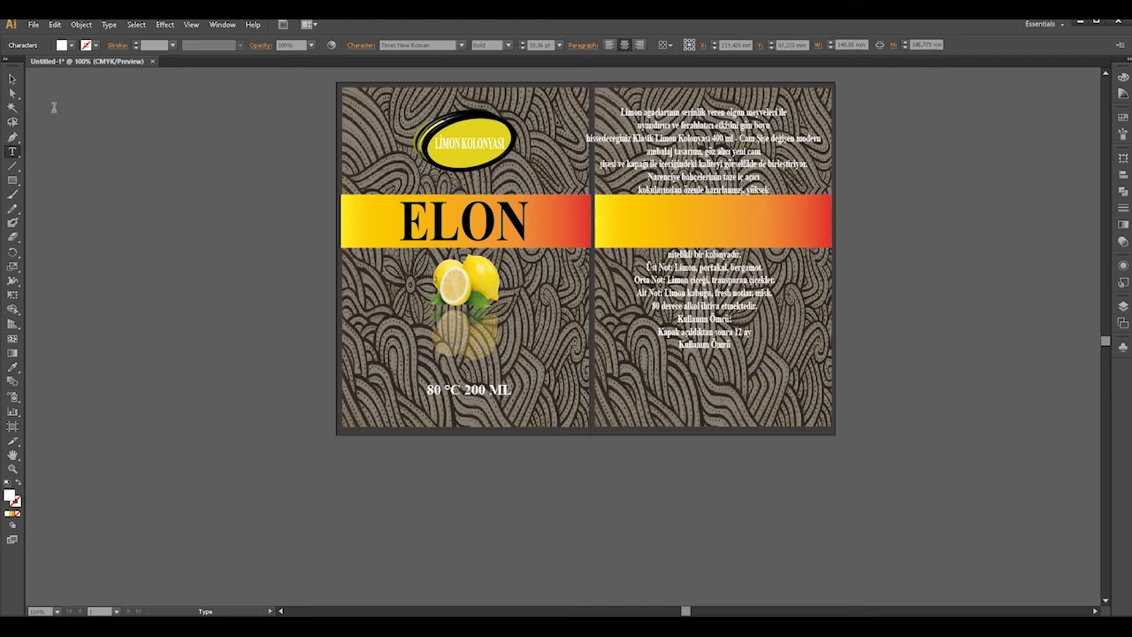
pyautogui.click(13, 79)
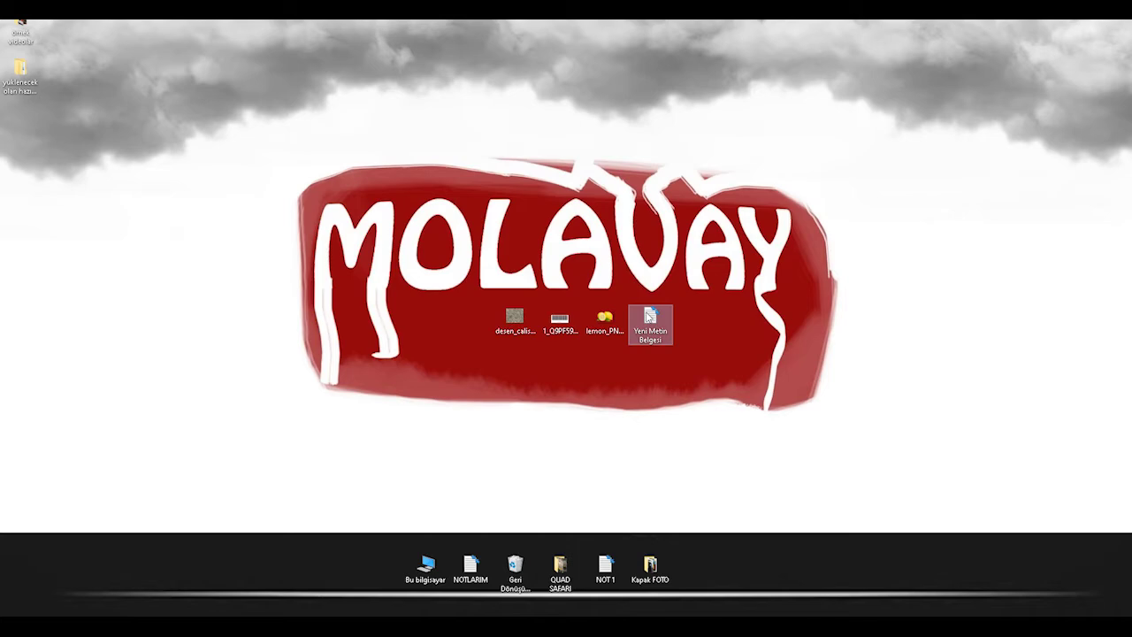
# Add the heading text "KLASİK LİMON KOLONYASI" above the description at the top of the right panel.
pyautogui.doubleClick(650, 316)
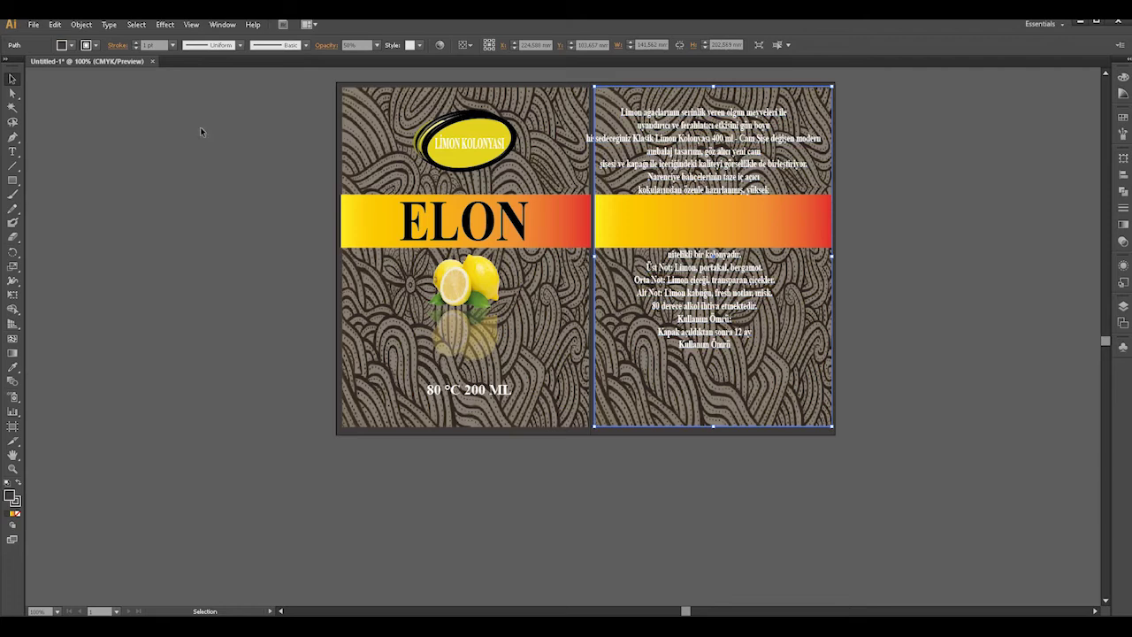
pyautogui.press('t')
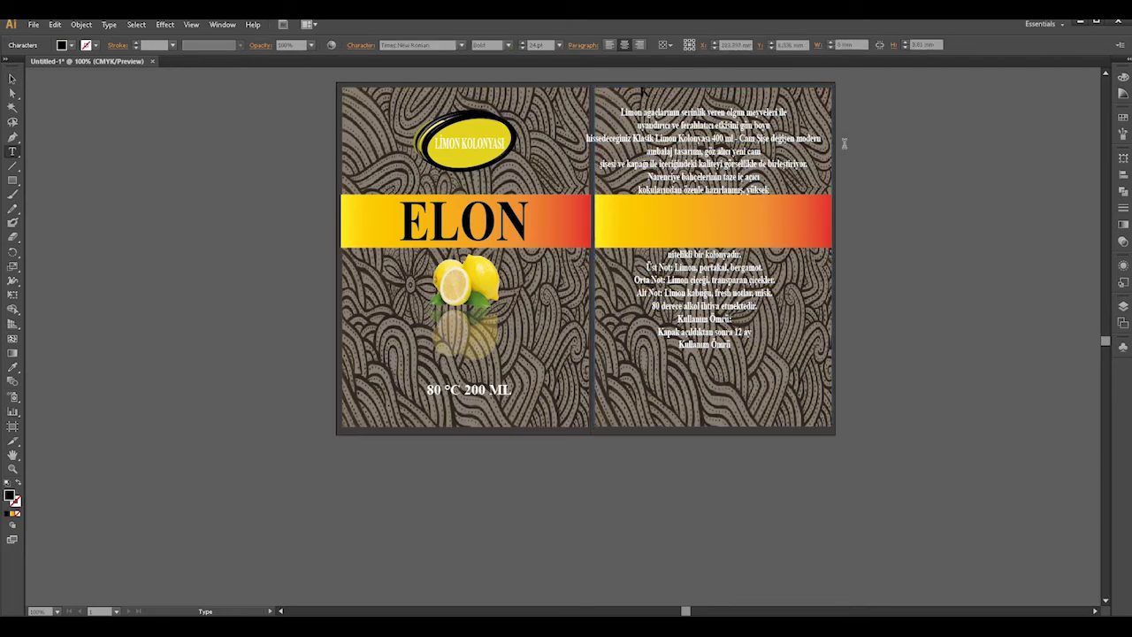
pyautogui.write('KLASİKA')
pyautogui.write('İMON KOL')
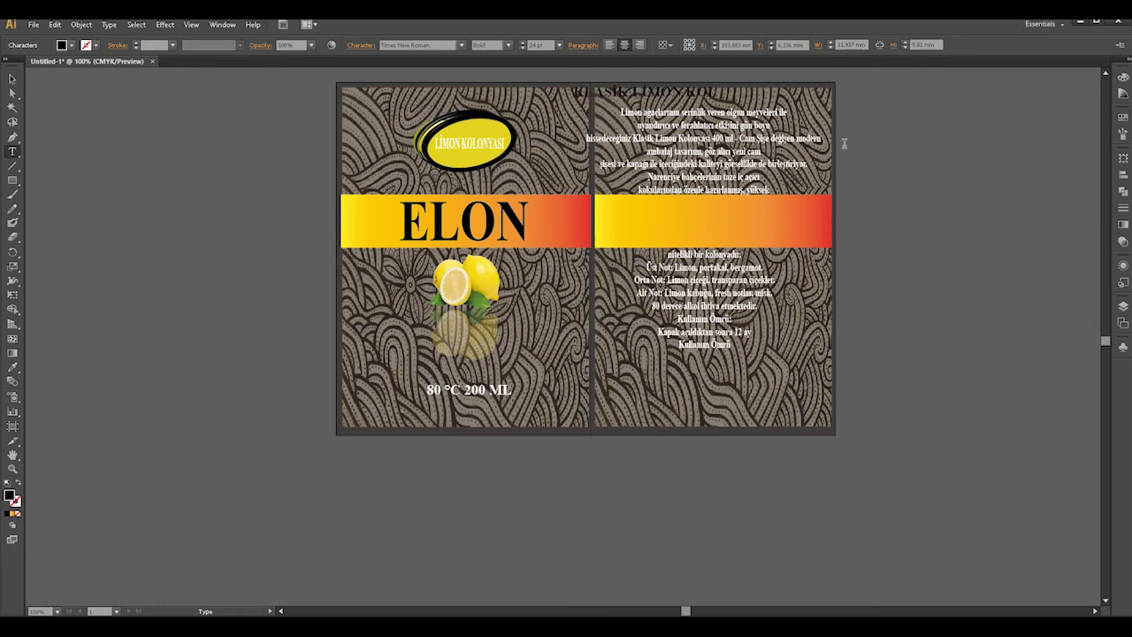
pyautogui.write('ONYASI')
pyautogui.press('Escape')
# Fill the selected "KLASİK LİMON KOLONYASI" heading text with white.
pyautogui.hotkey('ctrl', 's')
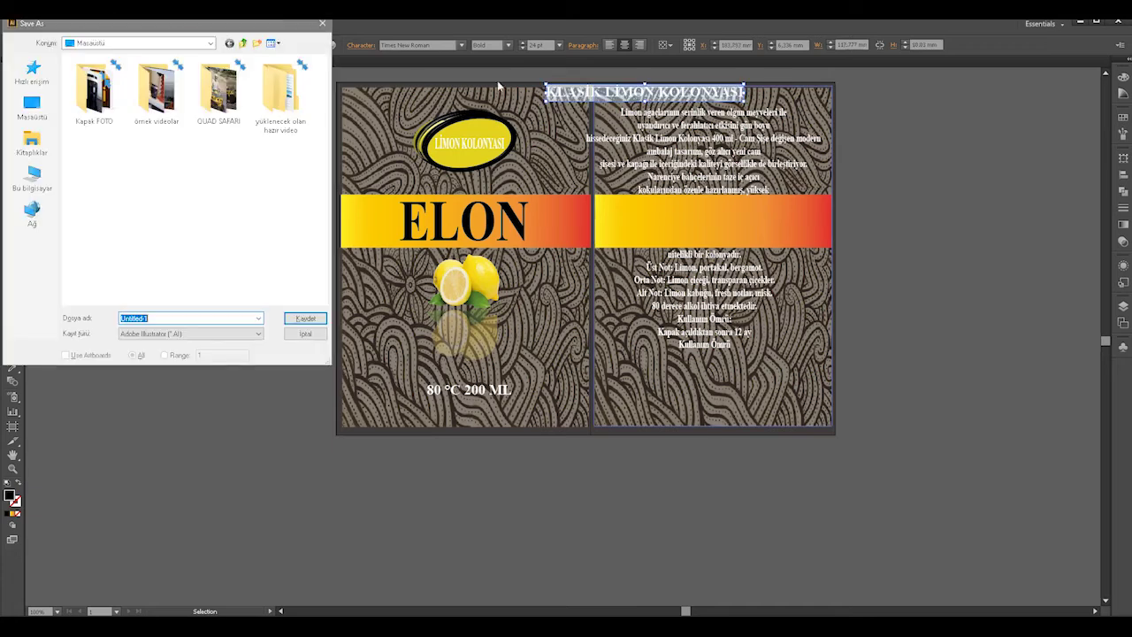
pyautogui.click(322, 23)
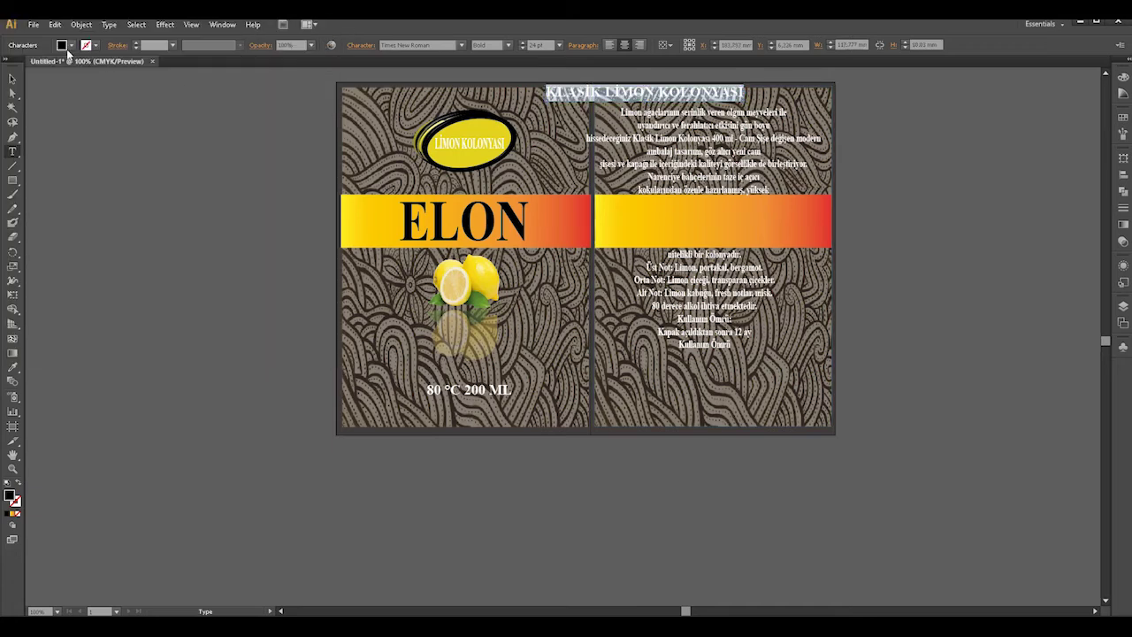
pyautogui.click(71, 45)
pyautogui.click(21, 65)
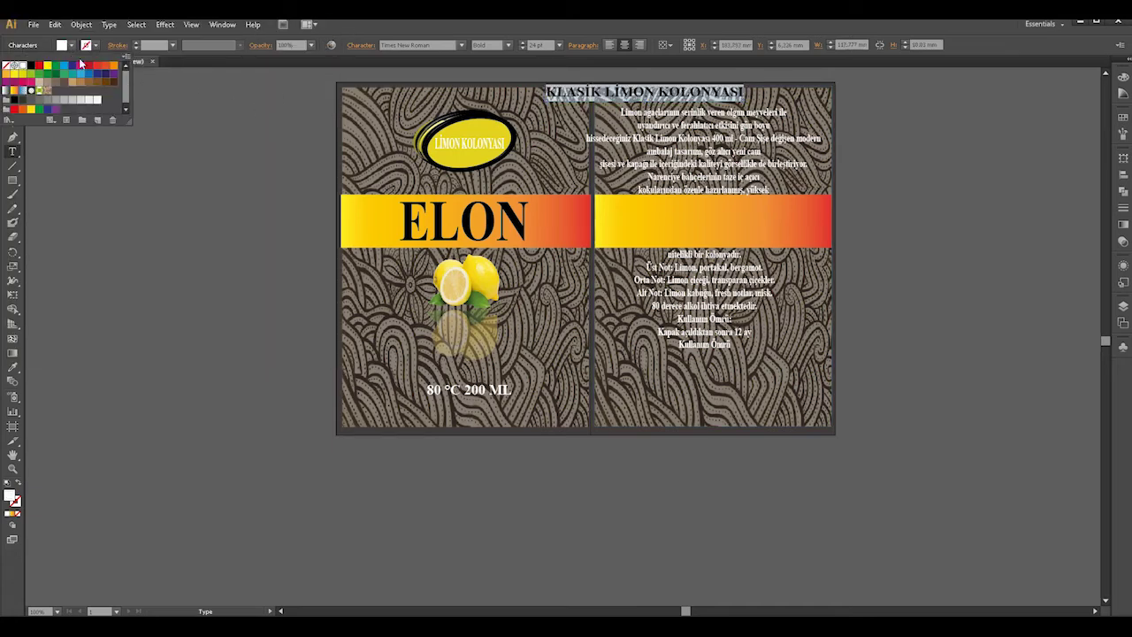
pyautogui.click(71, 47)
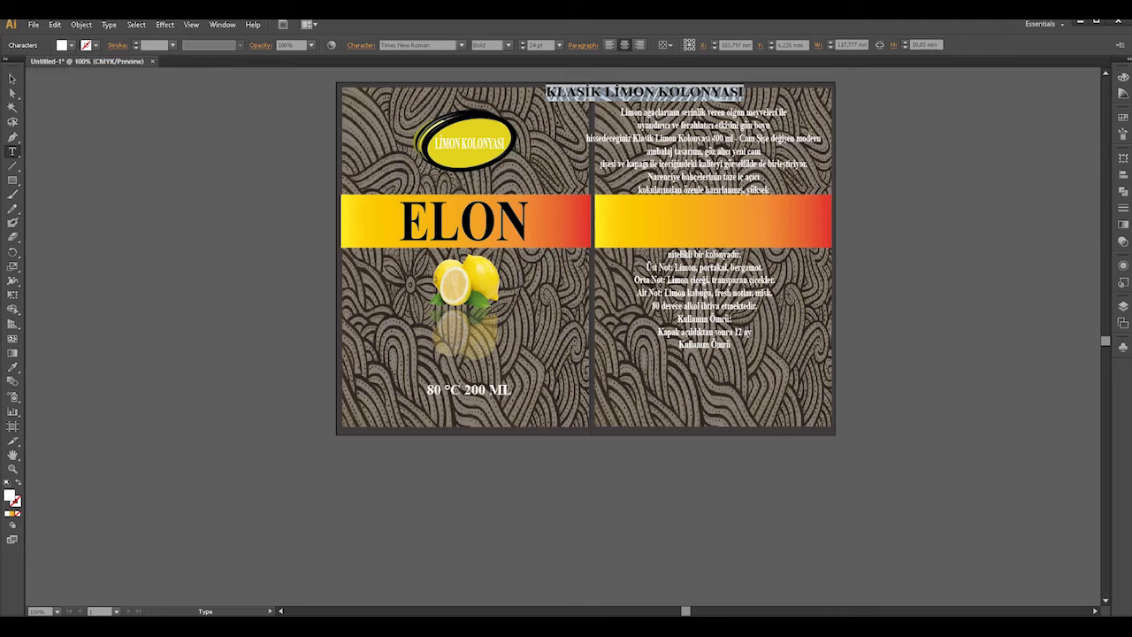
# Move the "KLASİK LİMON KOLONYASI" heading onto the right panel, centred above the description.
pyautogui.click(12, 77)
pyautogui.moveTo(700, 105); pyautogui.dragTo(779, 112)
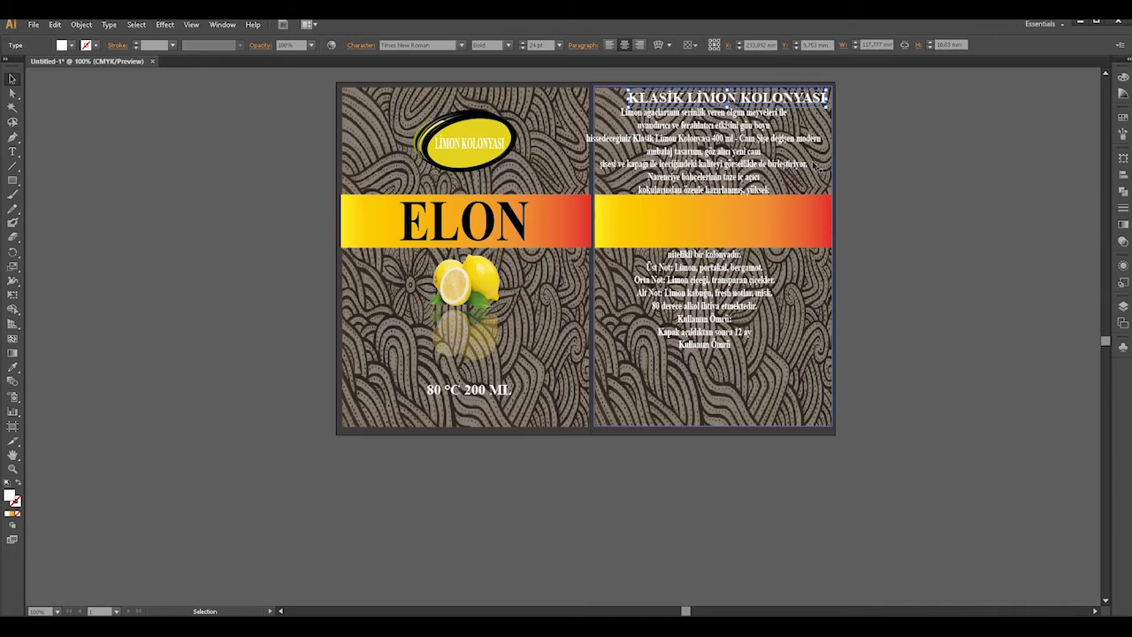
pyautogui.press('Left')
pyautogui.press('Left')
pyautogui.press('Left')
pyautogui.press('Left')
pyautogui.press('Left')
pyautogui.press('Left')
pyautogui.press('Left')
pyautogui.press('Left')
pyautogui.press('Left')
pyautogui.press('Left')
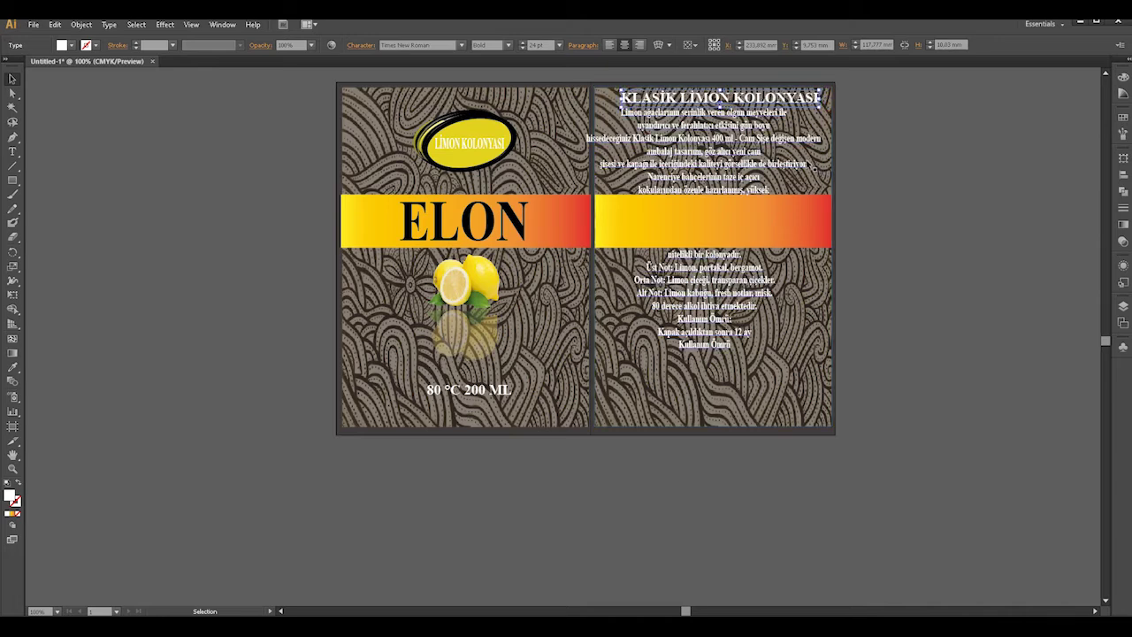
pyautogui.press('Left')
pyautogui.press('Left')
pyautogui.press('Left')
pyautogui.press('Left')
pyautogui.press('Left')
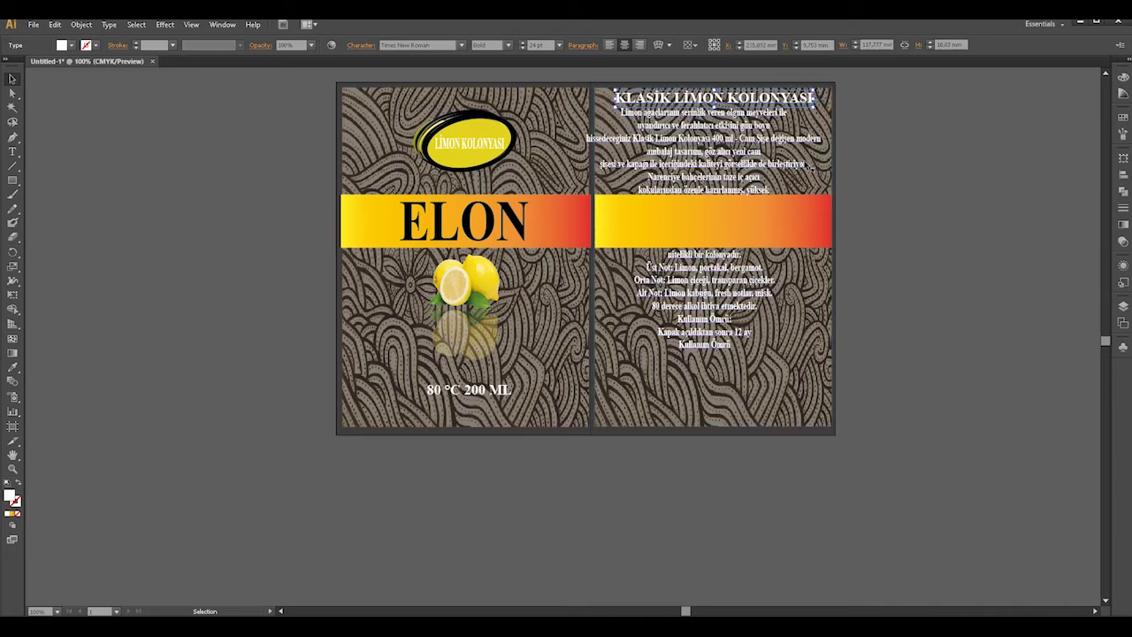
pyautogui.click(843, 279)
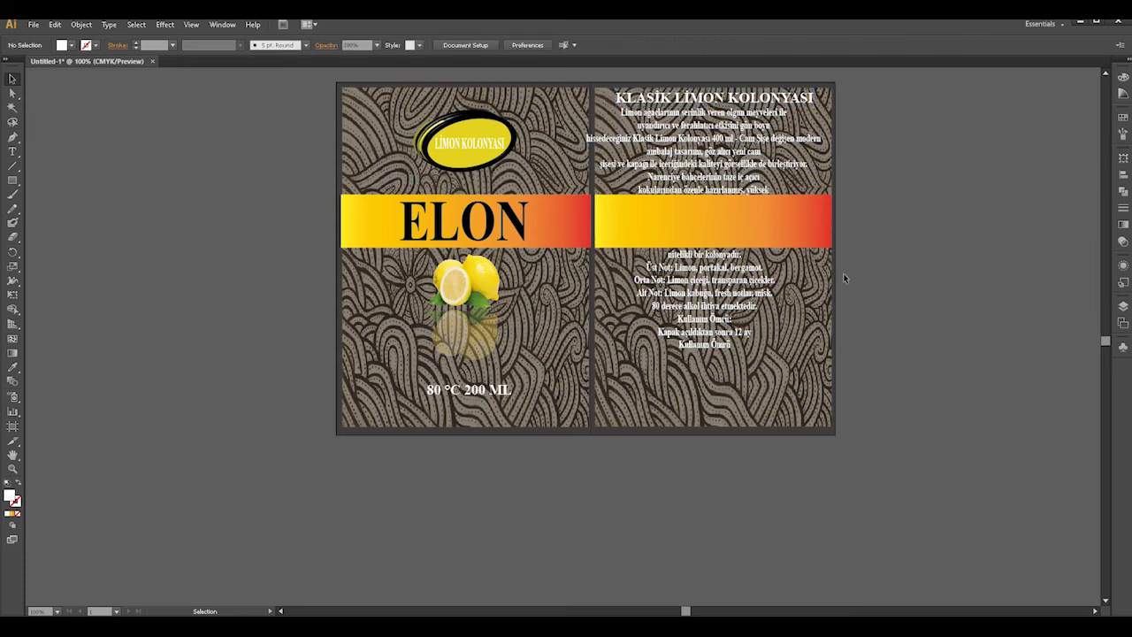
# Shift the description text block slightly right so it is centred on the panel beneath the heading.
pyautogui.click(698, 157)
pyautogui.moveTo(698, 156); pyautogui.dragTo(708, 157)
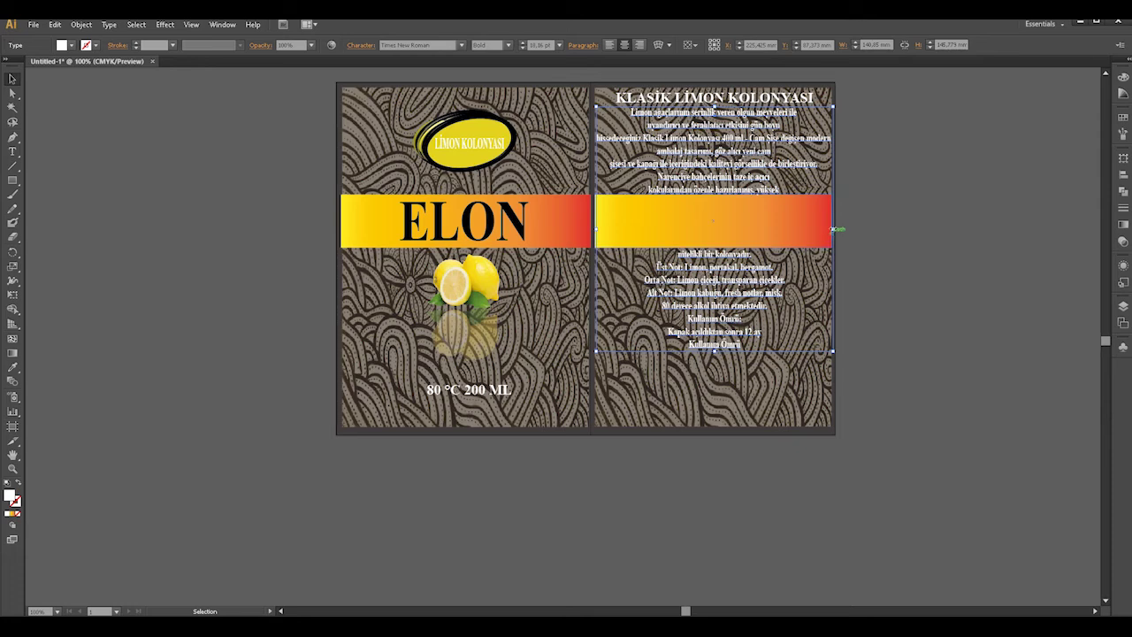
# Narrow the description text block slightly from its right edge so the lines fit inside the right panel.
pyautogui.moveTo(832, 228); pyautogui.dragTo(824, 228)
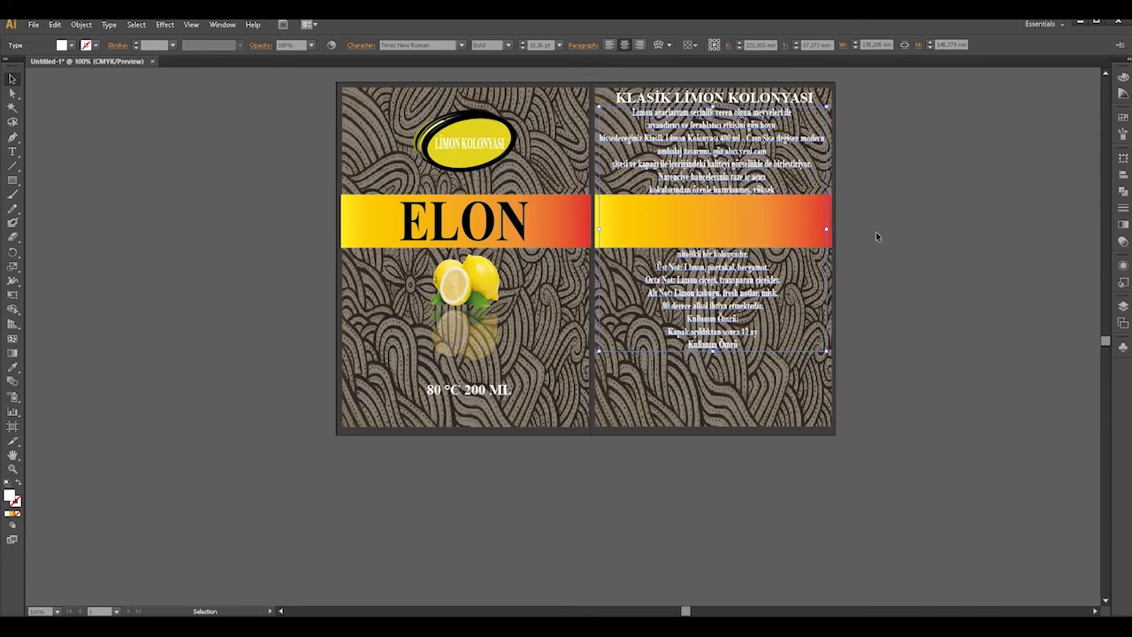
pyautogui.click(883, 354)
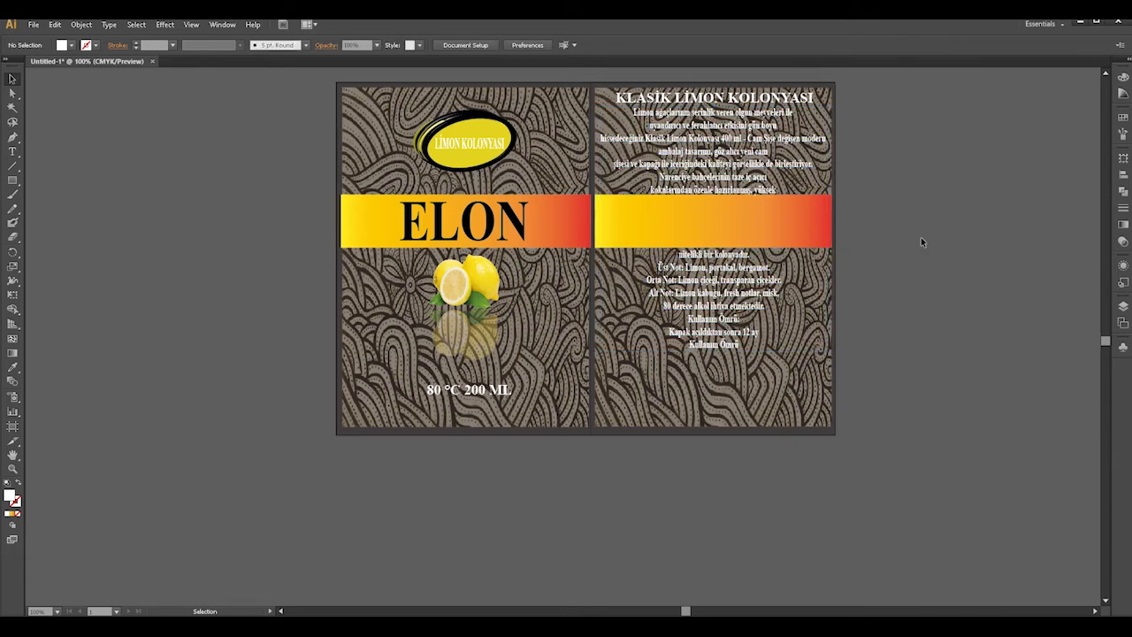
# Place the barcode image file from the desktop into the label, scale it down and align it to the right panel's lower-left corner.
pyautogui.hotkey('ctrl', '+')
pyautogui.moveTo(988, 175); pyautogui.dragTo(879, 325)
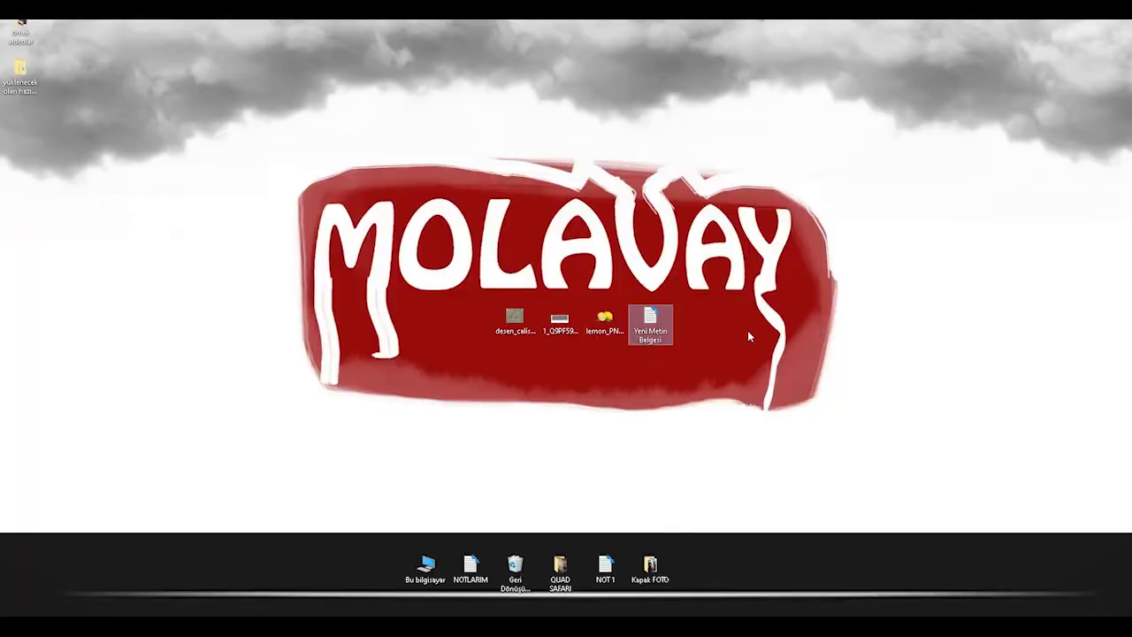
pyautogui.moveTo(548, 329); pyautogui.dragTo(796, 619)
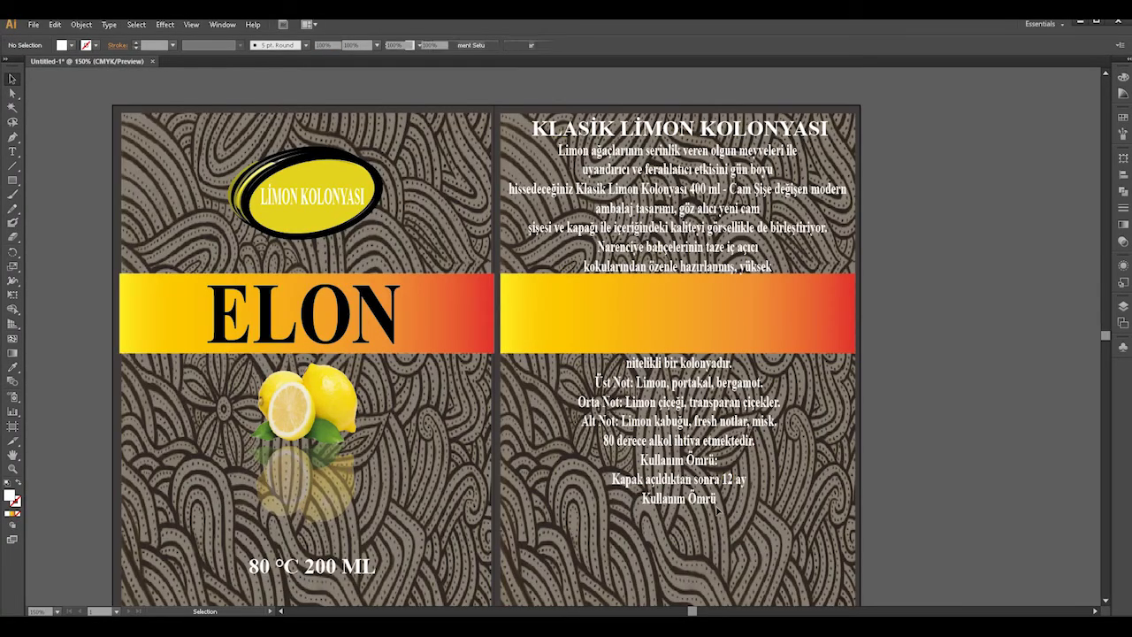
pyautogui.moveTo(739, 311); pyautogui.dragTo(732, 177)
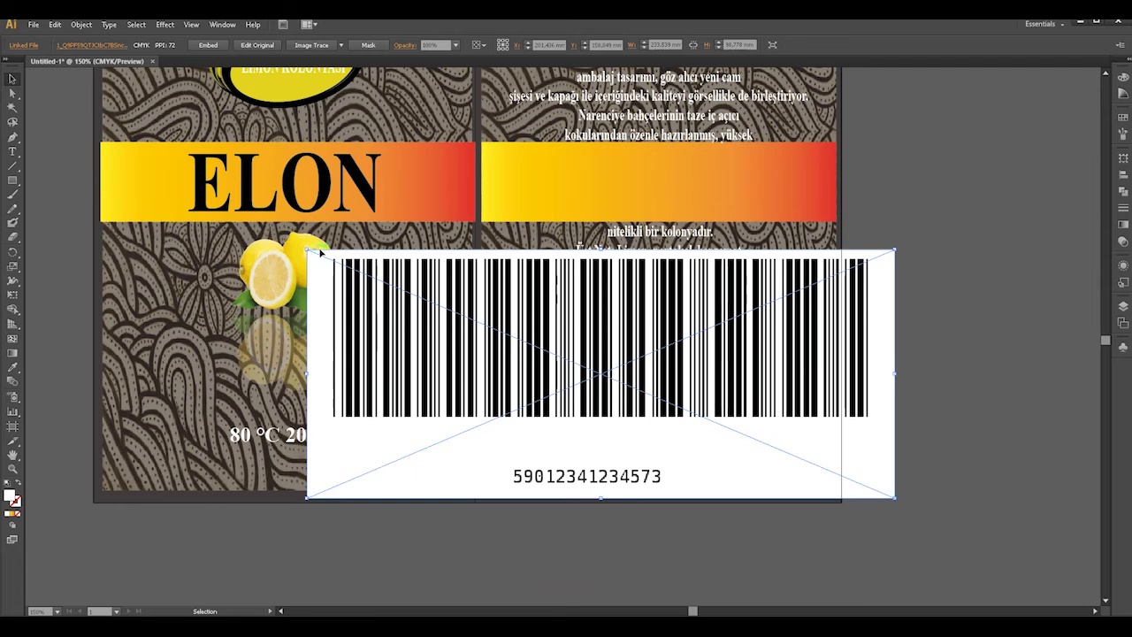
pyautogui.moveTo(307, 252); pyautogui.dragTo(594, 324)
pyautogui.moveTo(718, 414); pyautogui.dragTo(607, 405)
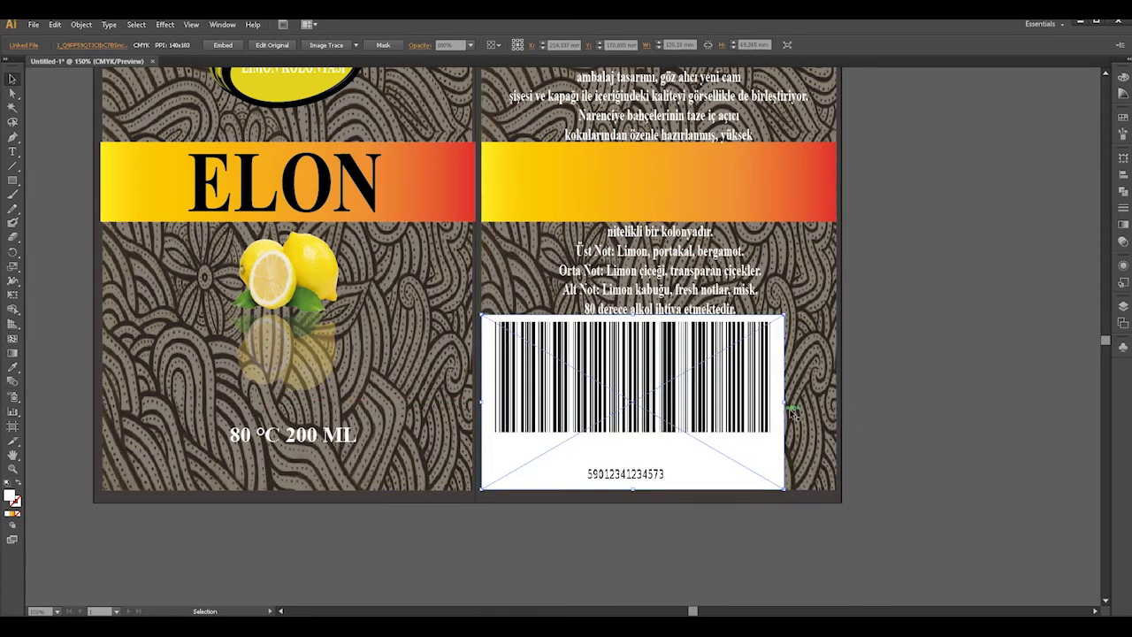
# Stretch the barcode across the right panel's full width, about 141 mm, and reduce its height to fit below the description's last line.
pyautogui.moveTo(791, 399); pyautogui.dragTo(839, 404)
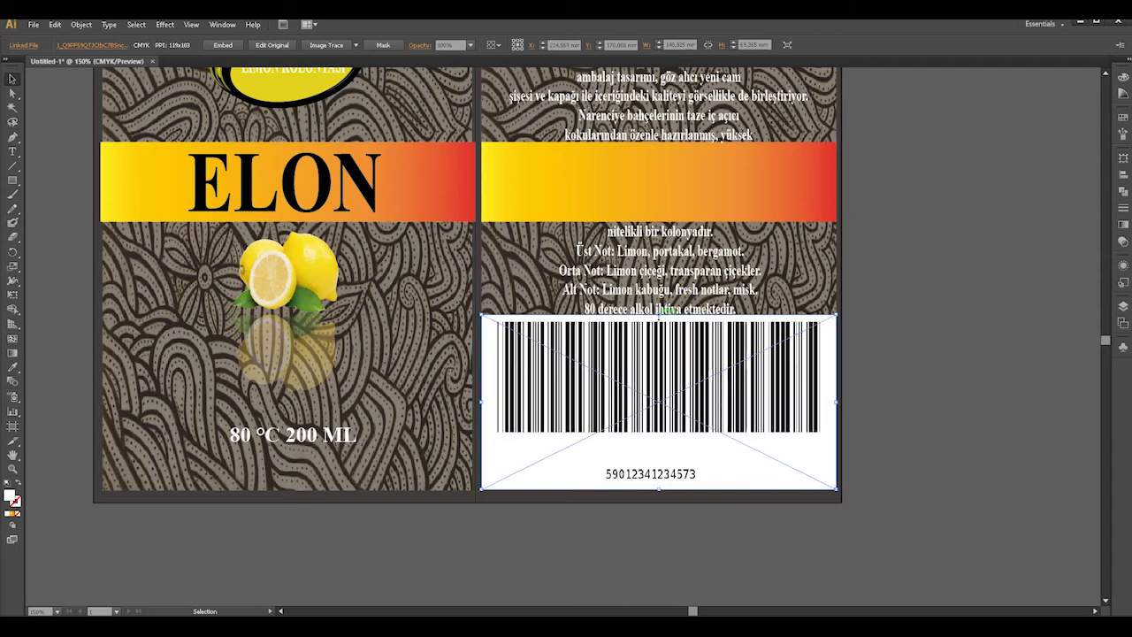
pyautogui.moveTo(658, 316); pyautogui.dragTo(662, 393)
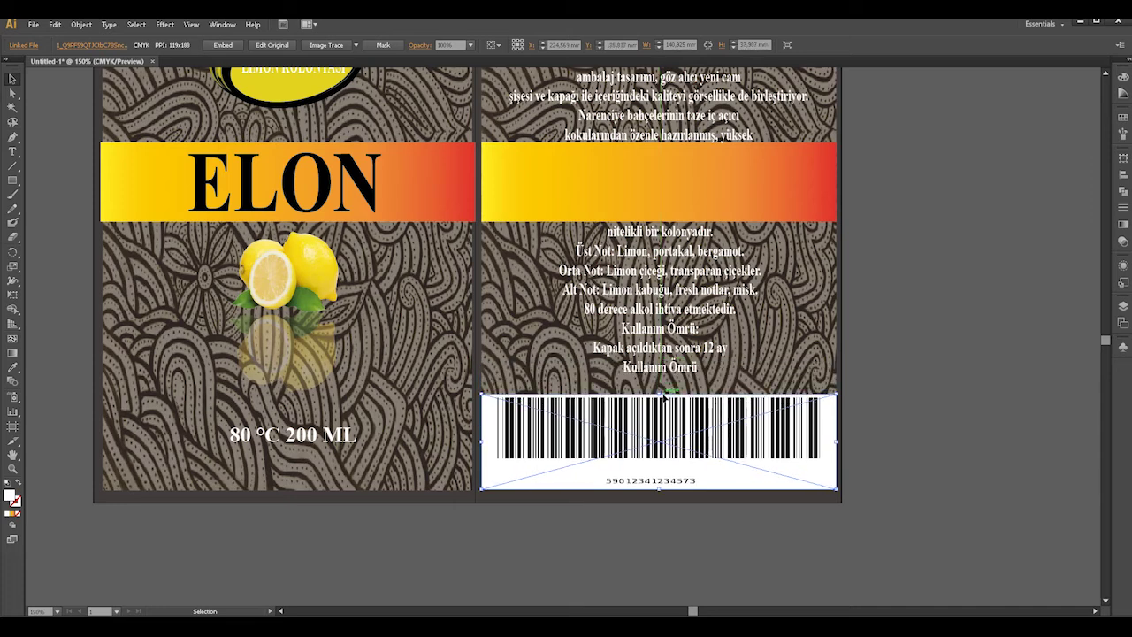
pyautogui.click(929, 370)
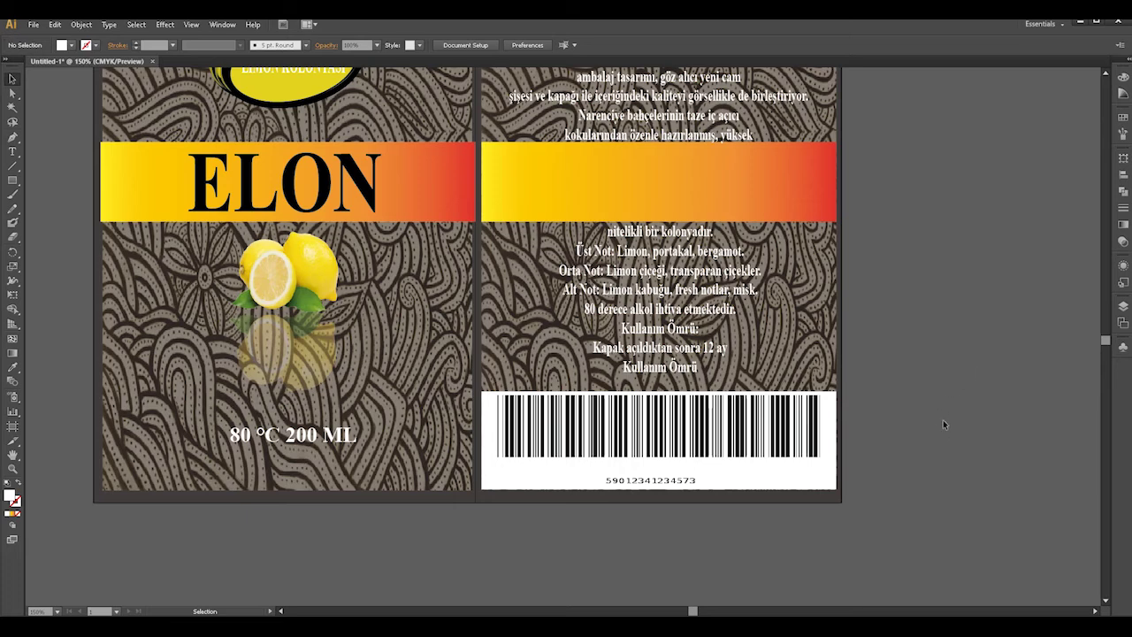
pyautogui.click(717, 464)
pyautogui.click(968, 393)
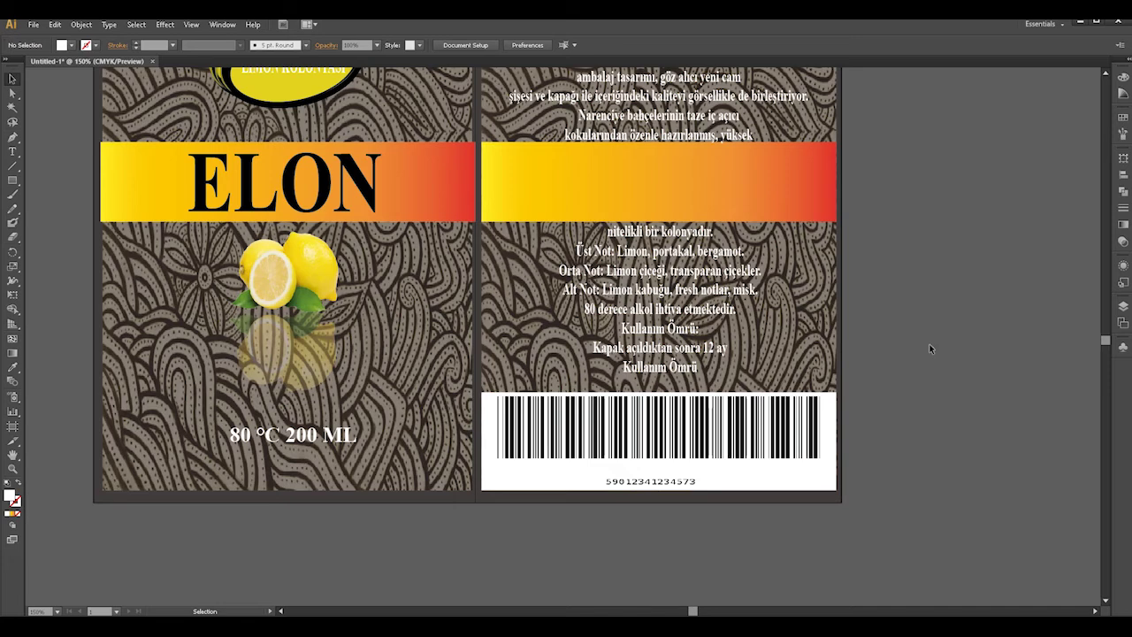
# Add the text "nitelikli kolonya" on the right panel's gradient band.
pyautogui.press('t')
pyautogui.click(532, 181)
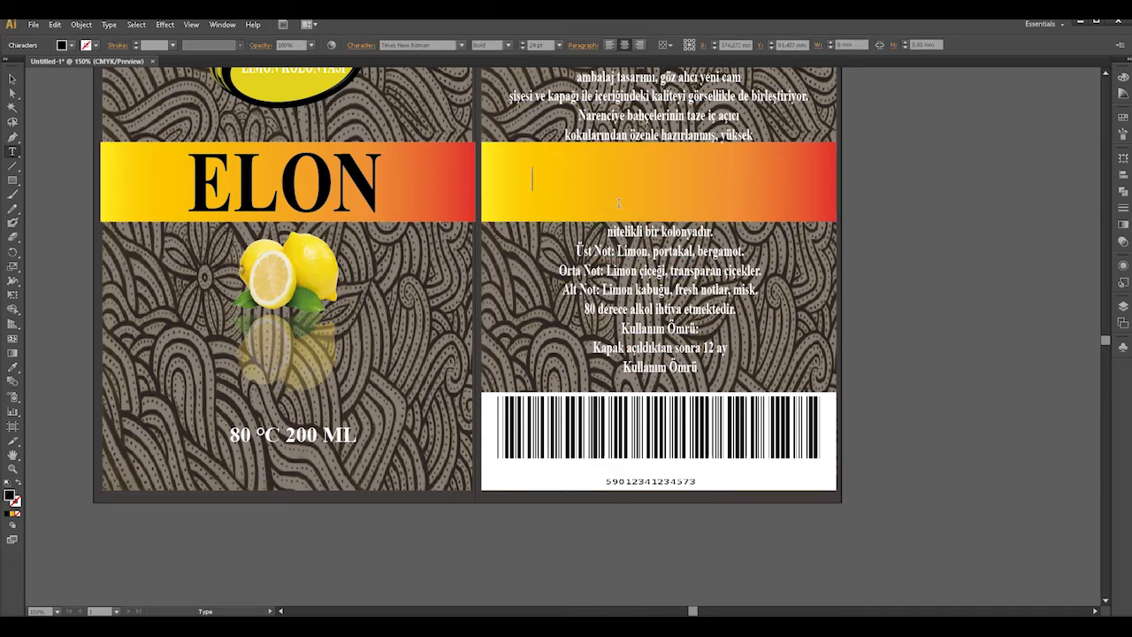
pyautogui.write('NİTEL')
pyautogui.press('BackSpace')
pyautogui.press('BackSpace')
pyautogui.press('BackSpace')
pyautogui.press('BackSpace')
pyautogui.write('itelikl')
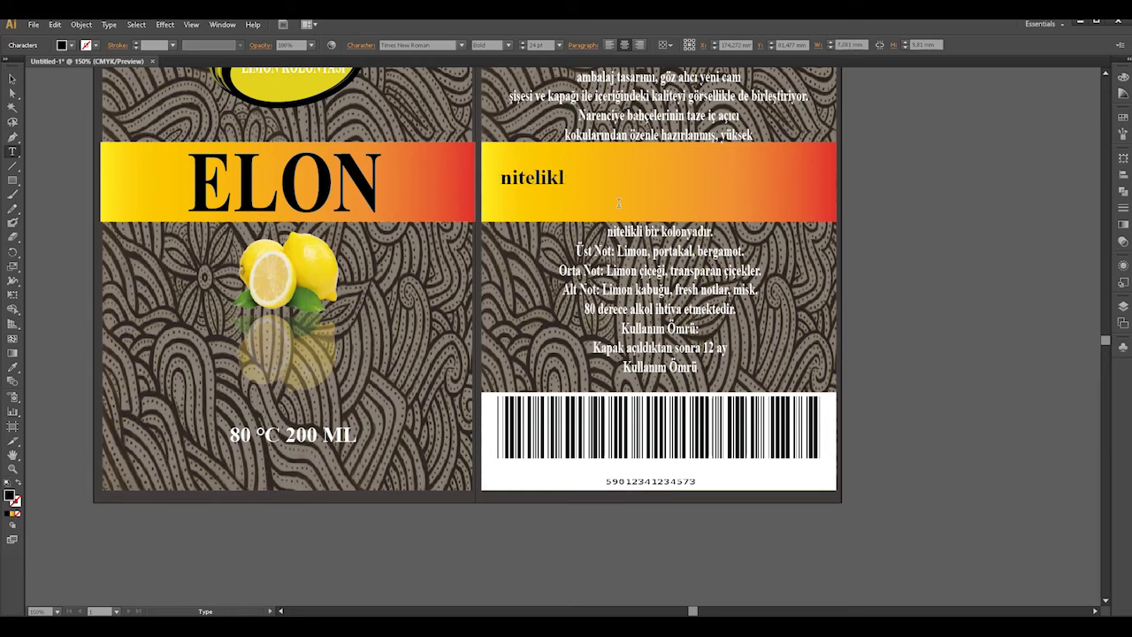
pyautogui.write('i kolony')
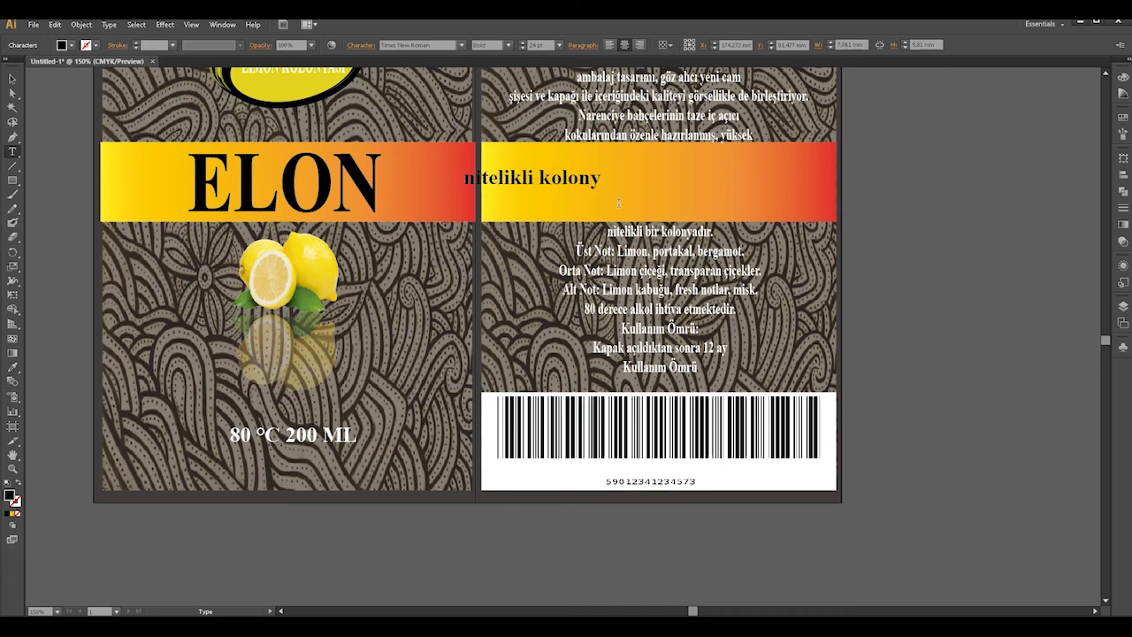
pyautogui.write('a')
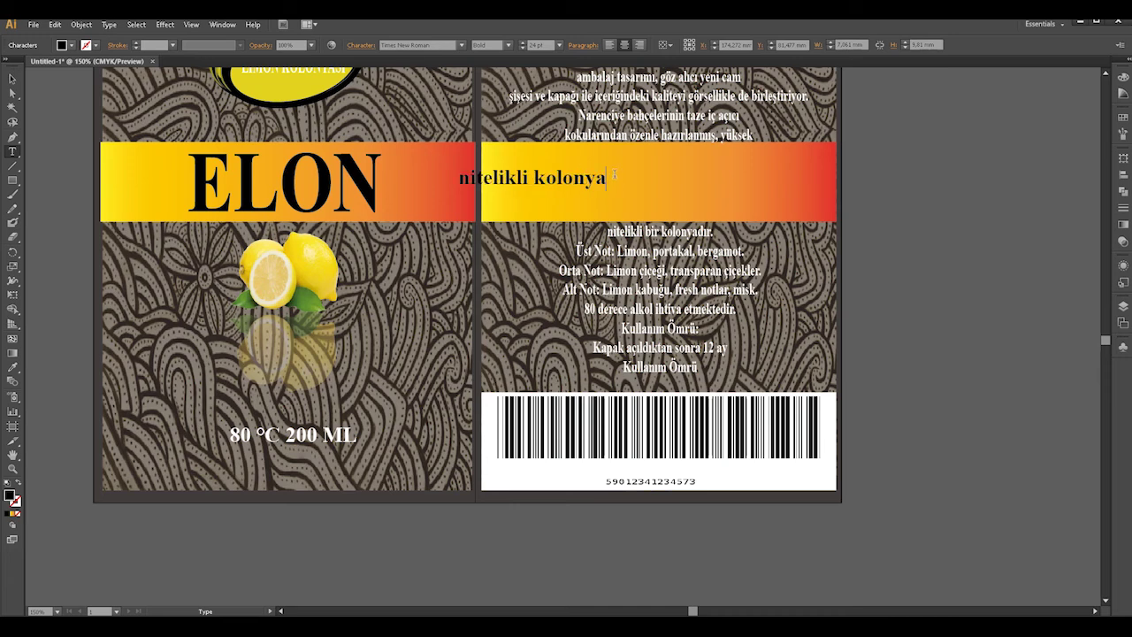
# Left-align the whole "nitelikli kolonya" text so it sits on the right panel's band.
pyautogui.moveTo(614, 176); pyautogui.dragTo(440, 181)
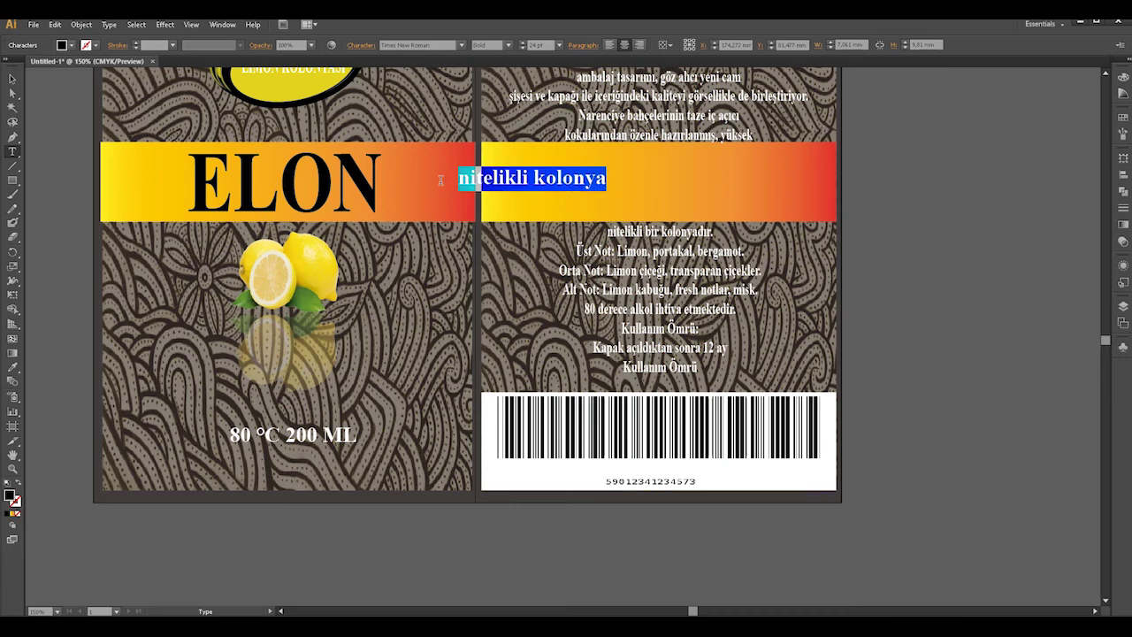
pyautogui.click(609, 44)
pyautogui.click(625, 45)
pyautogui.click(639, 45)
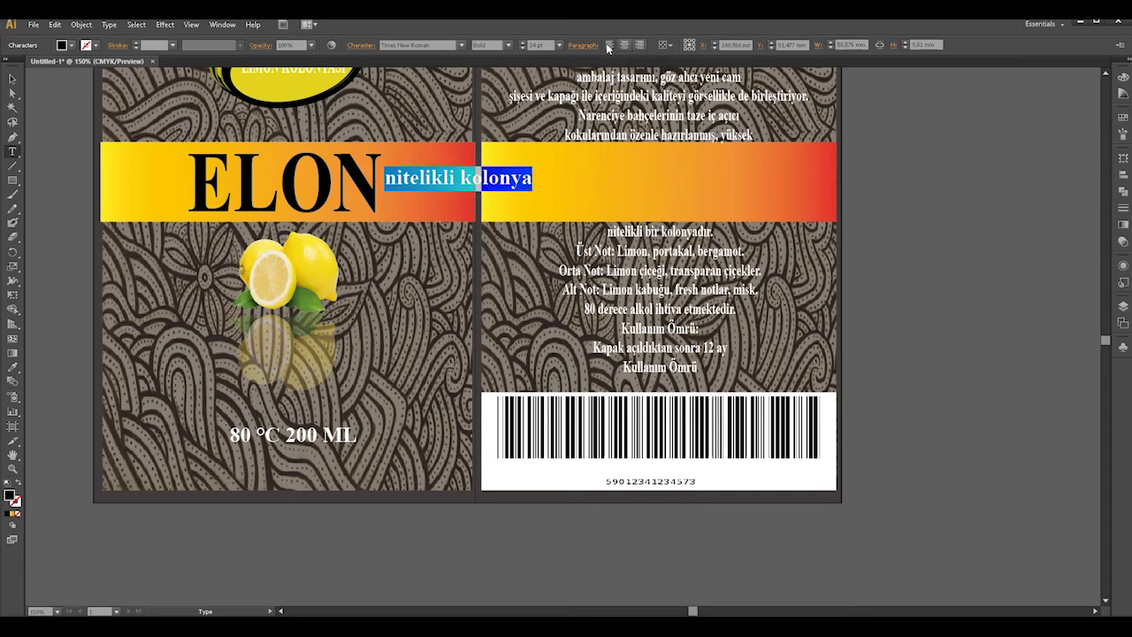
pyautogui.click(609, 45)
# Fill the "nitelikli kolonya" text with white and set its opacity to 60%.
pyautogui.click(71, 45)
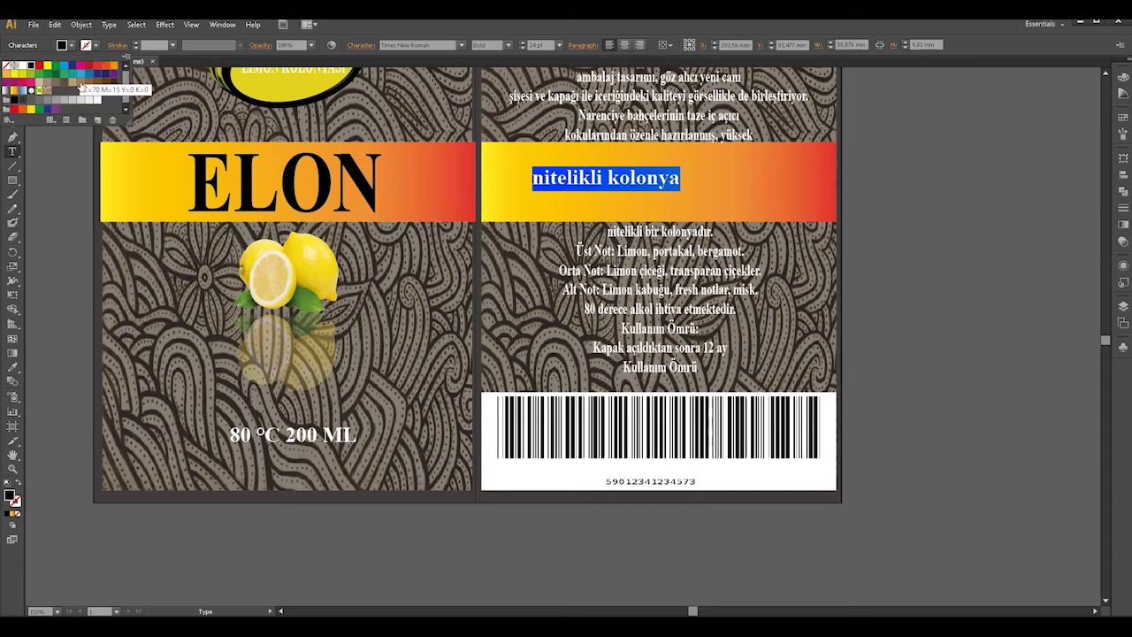
pyautogui.click(16, 65)
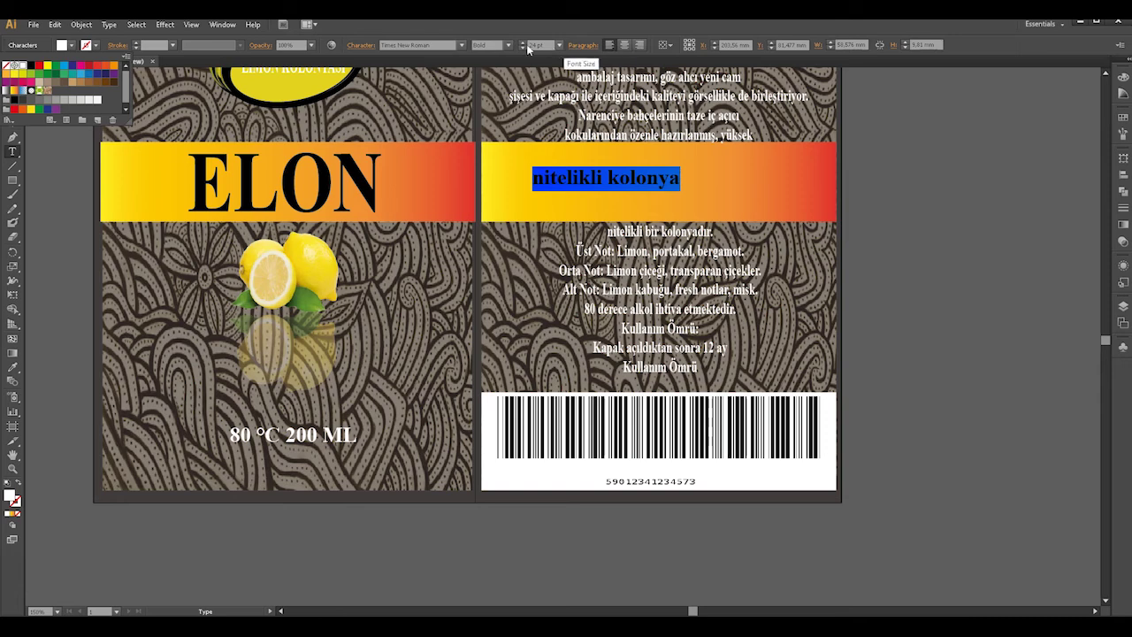
pyautogui.click(311, 45)
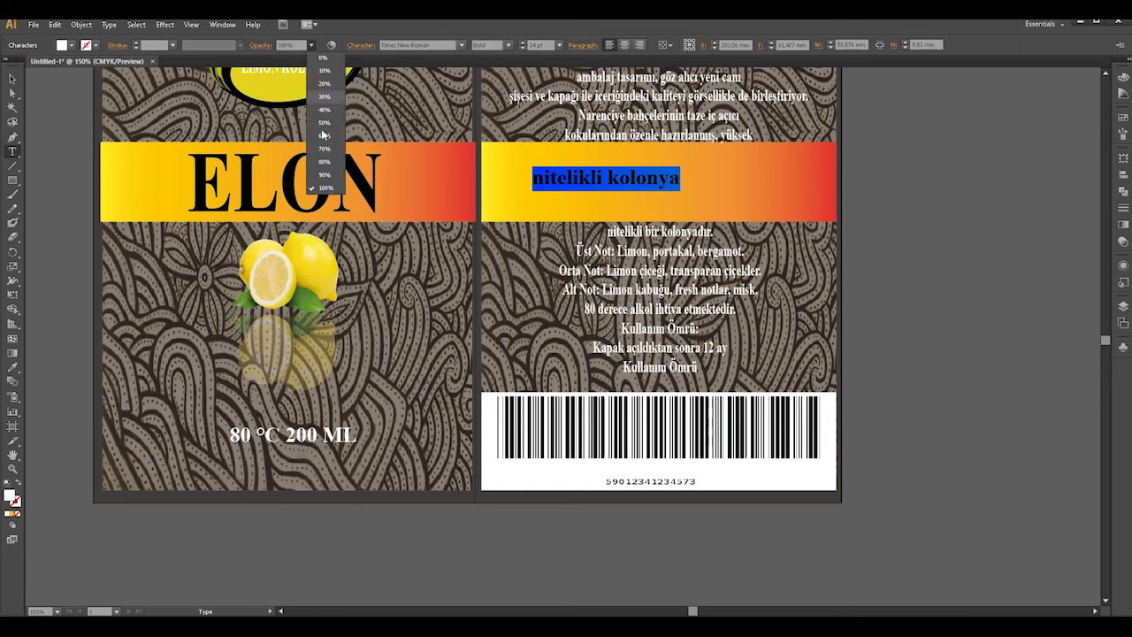
pyautogui.click(323, 133)
# Centre the "nitelikli kolonya" text on the right gradient band and stretch it to nearly the band's full height and width.
pyautogui.click(13, 78)
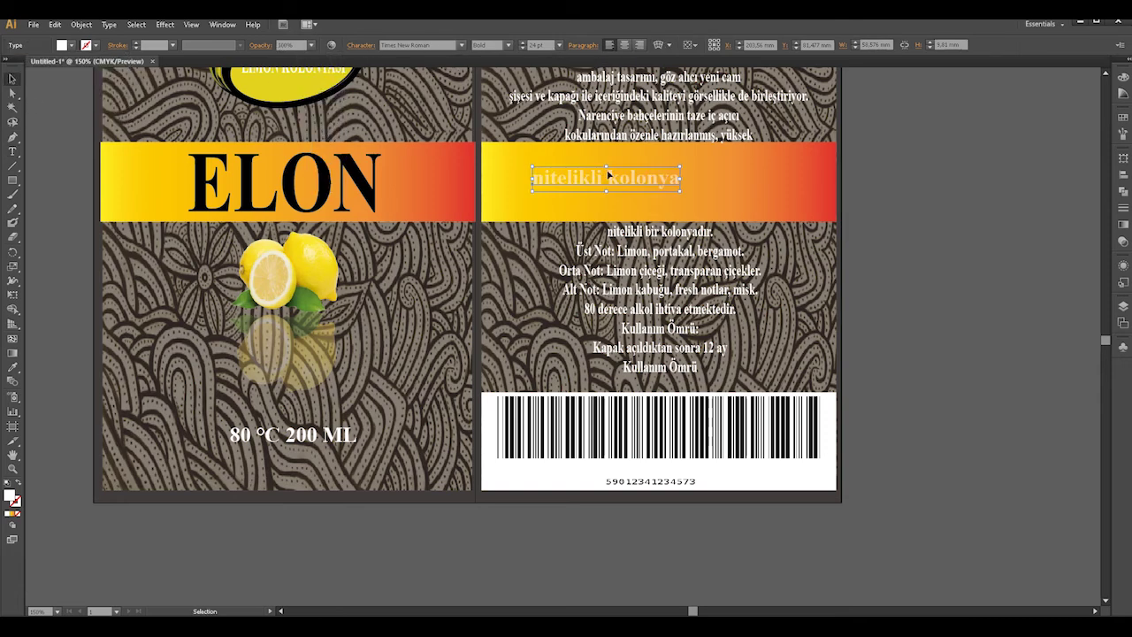
pyautogui.moveTo(628, 180)
pyautogui.mouseDown()
pyautogui.moveTo(694, 179)
pyautogui.moveTo(667, 191)
pyautogui.moveTo(667, 209)
pyautogui.mouseUp()
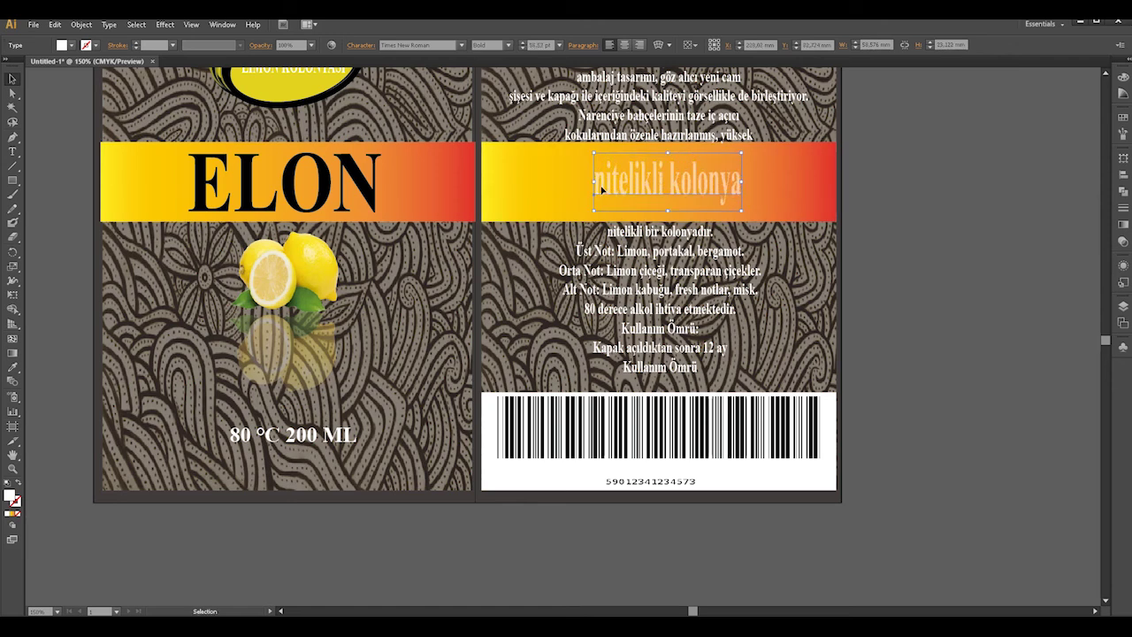
pyautogui.moveTo(594, 181); pyautogui.dragTo(483, 181)
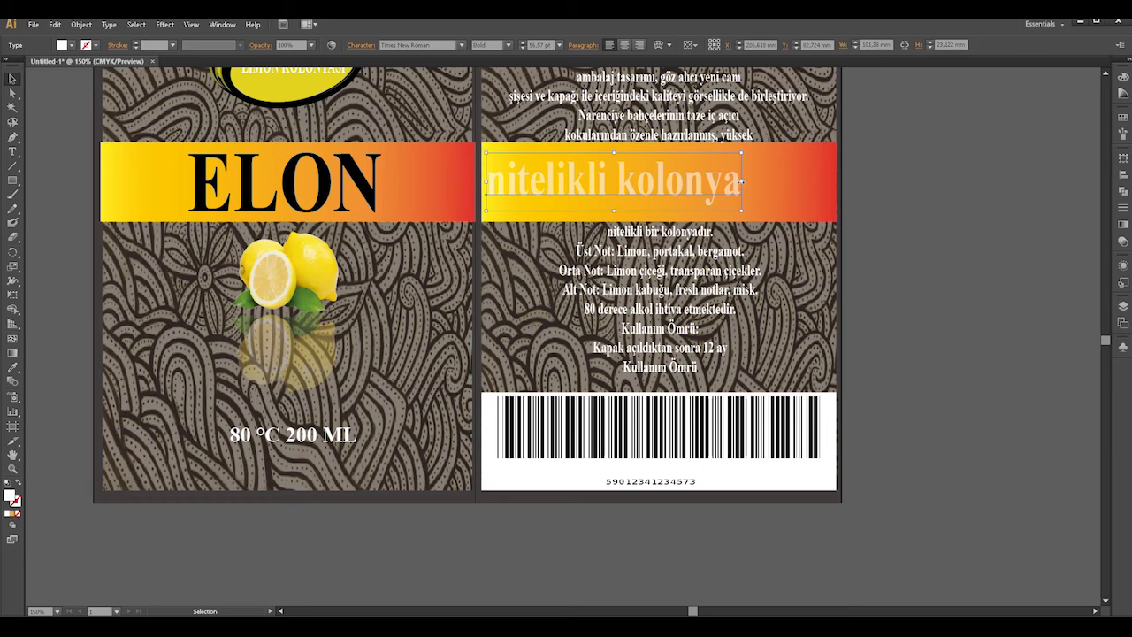
pyautogui.moveTo(741, 181); pyautogui.dragTo(828, 181)
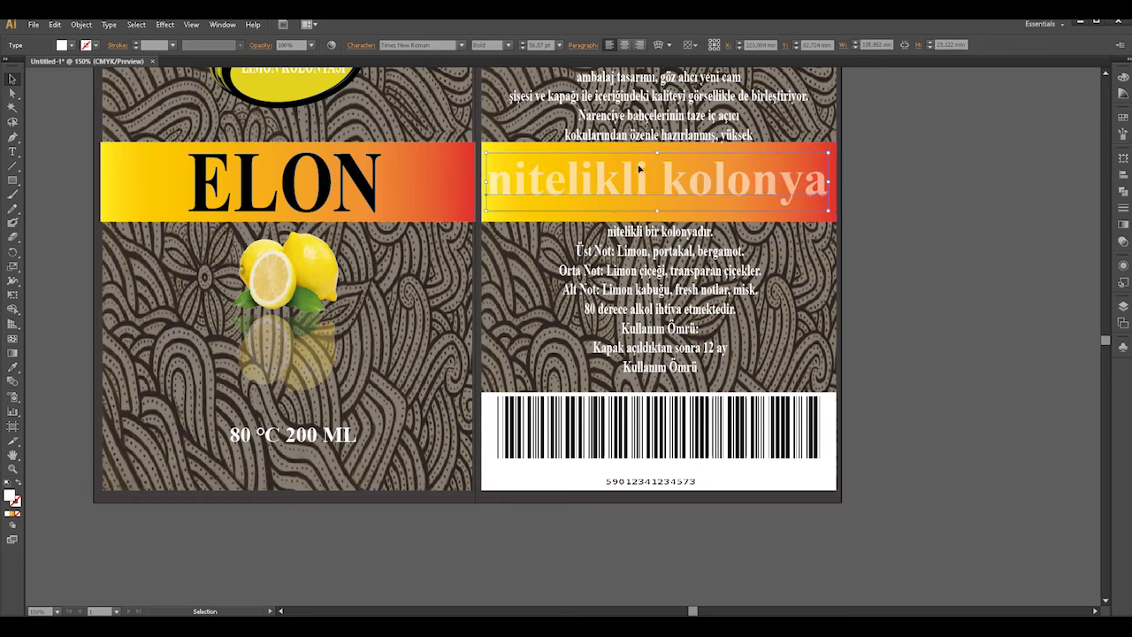
pyautogui.click(900, 172)
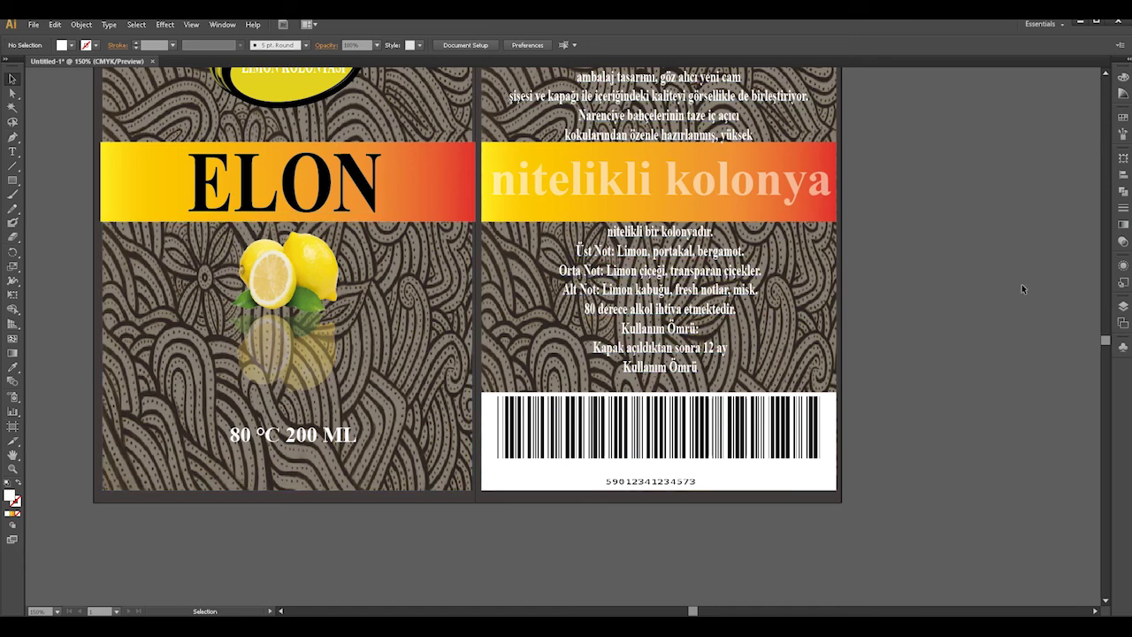
pyautogui.scroll(5, 986, 279)
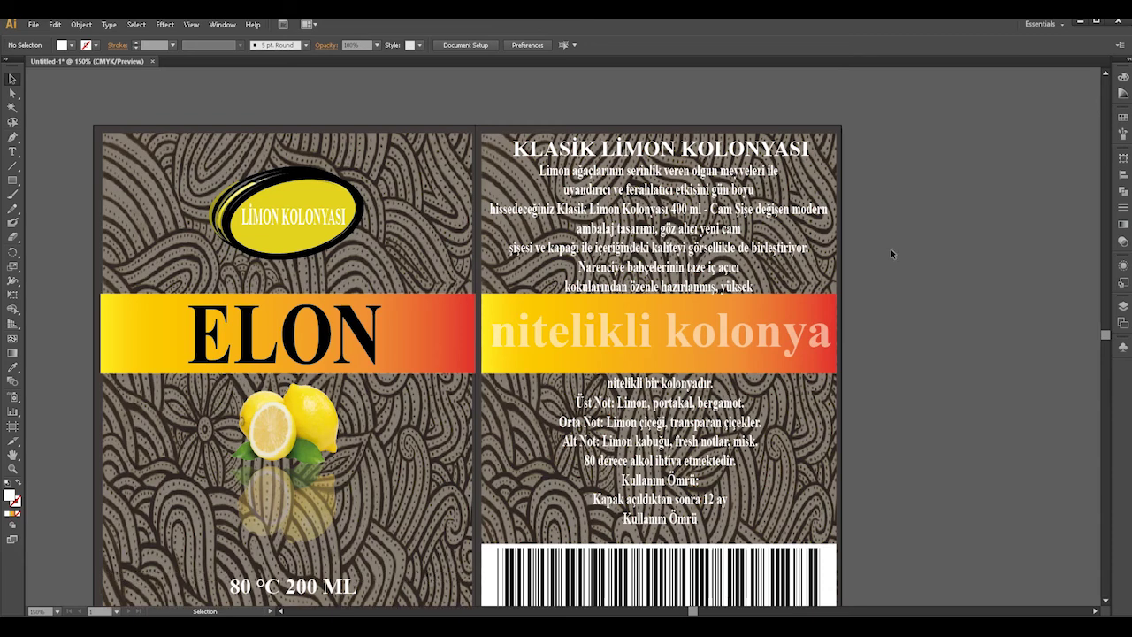
pyautogui.hotkey('ctrl', '-')
pyautogui.hotkey('ctrl', '-')
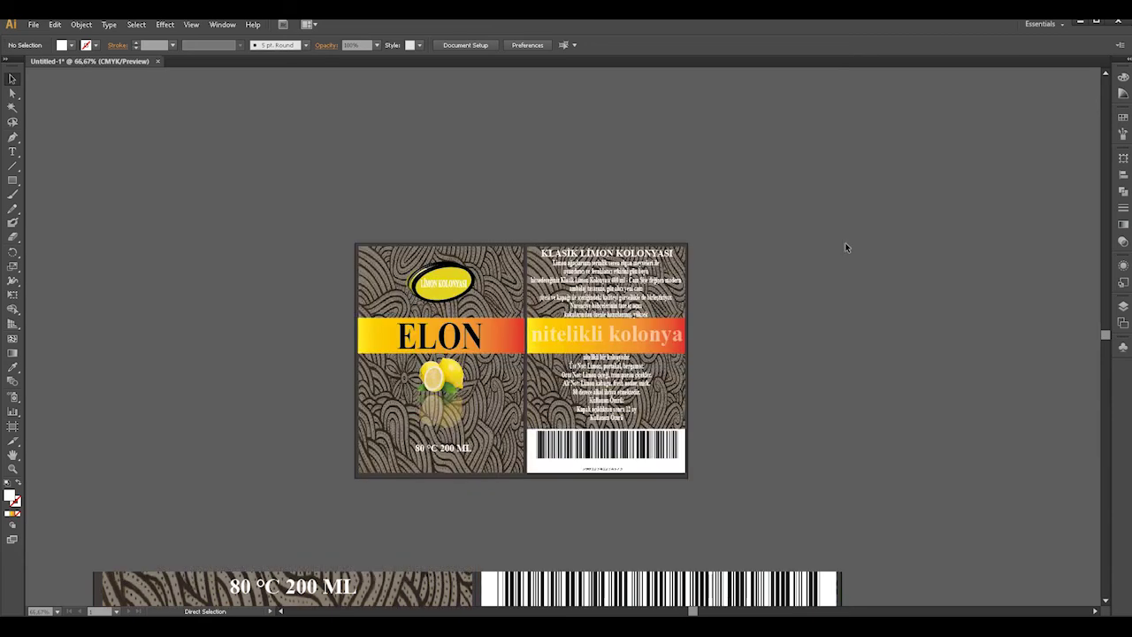
pyautogui.hotkey('ctrl', '+')
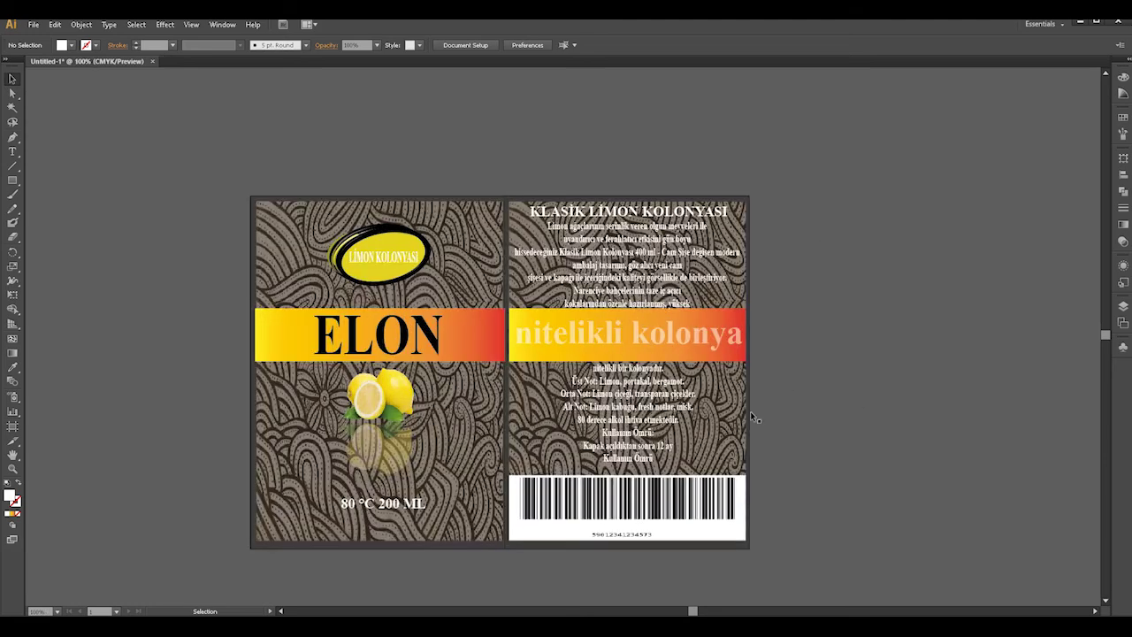
pyautogui.moveTo(881, 403); pyautogui.dragTo(894, 351)
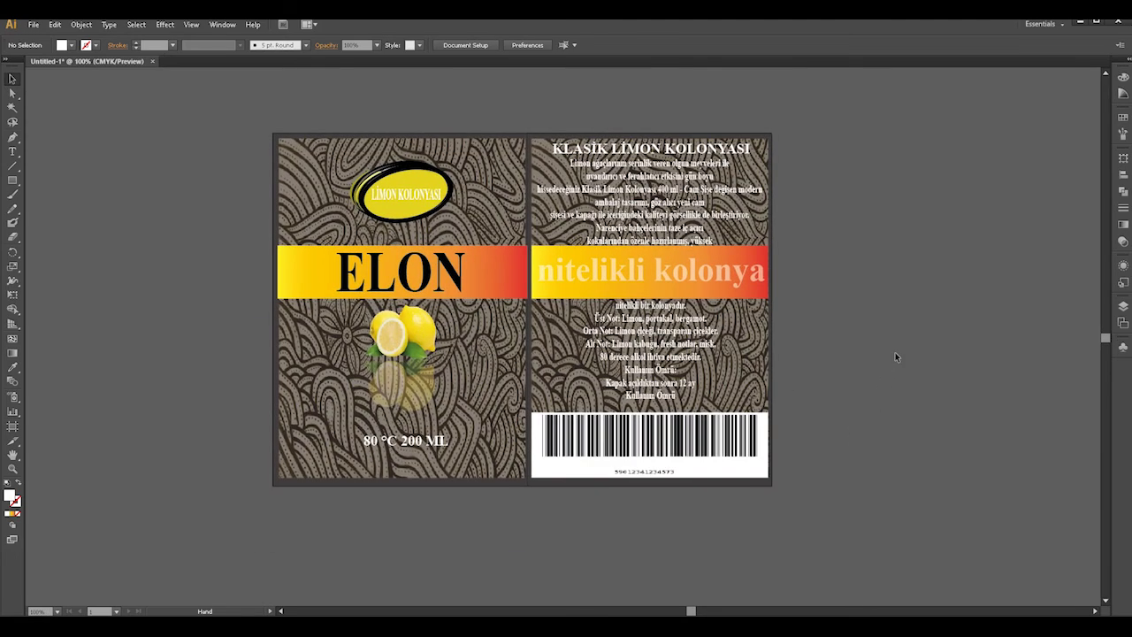